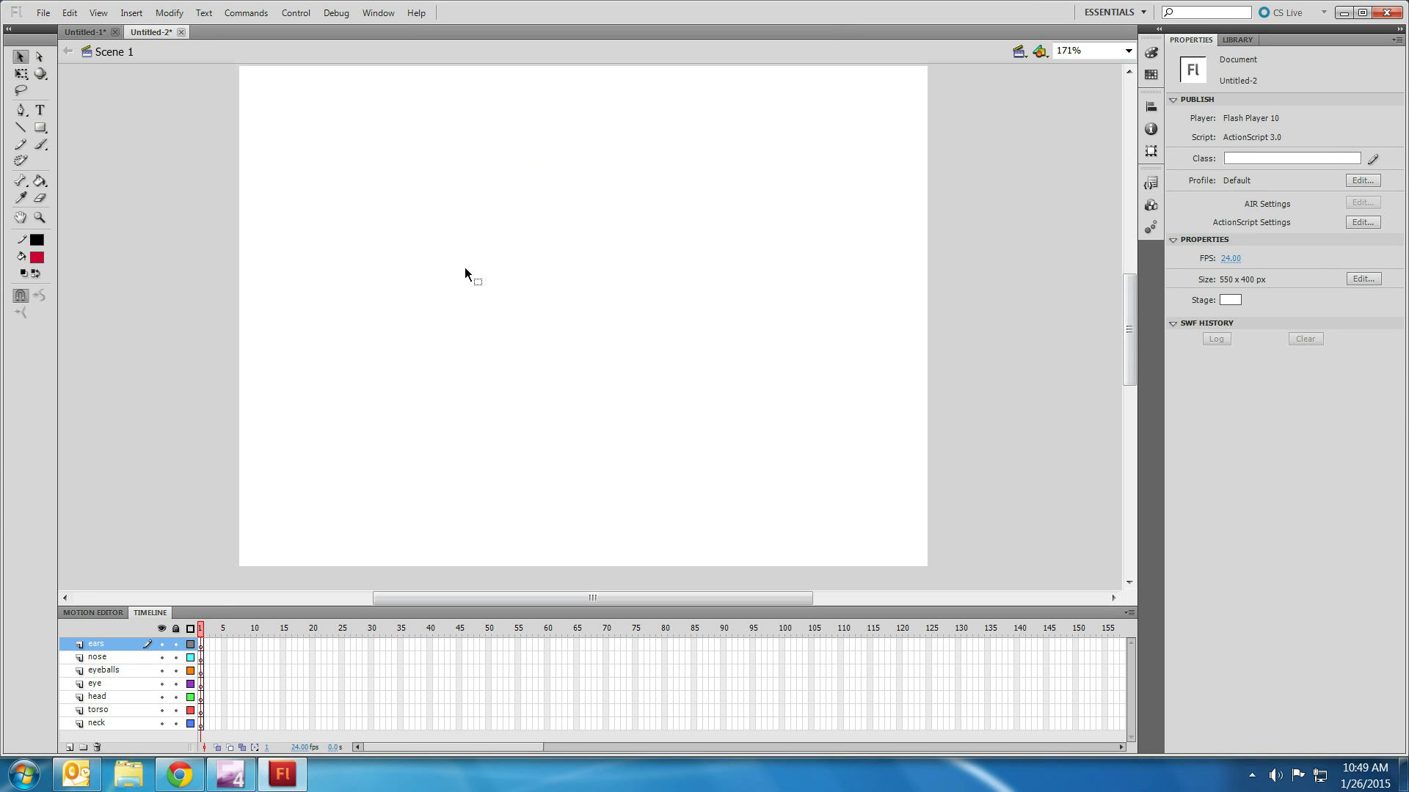
Choose the Oval Tool and create a new ActionScript 3.0 document
{"action": "left_click", "coordinate": [40, 127]}
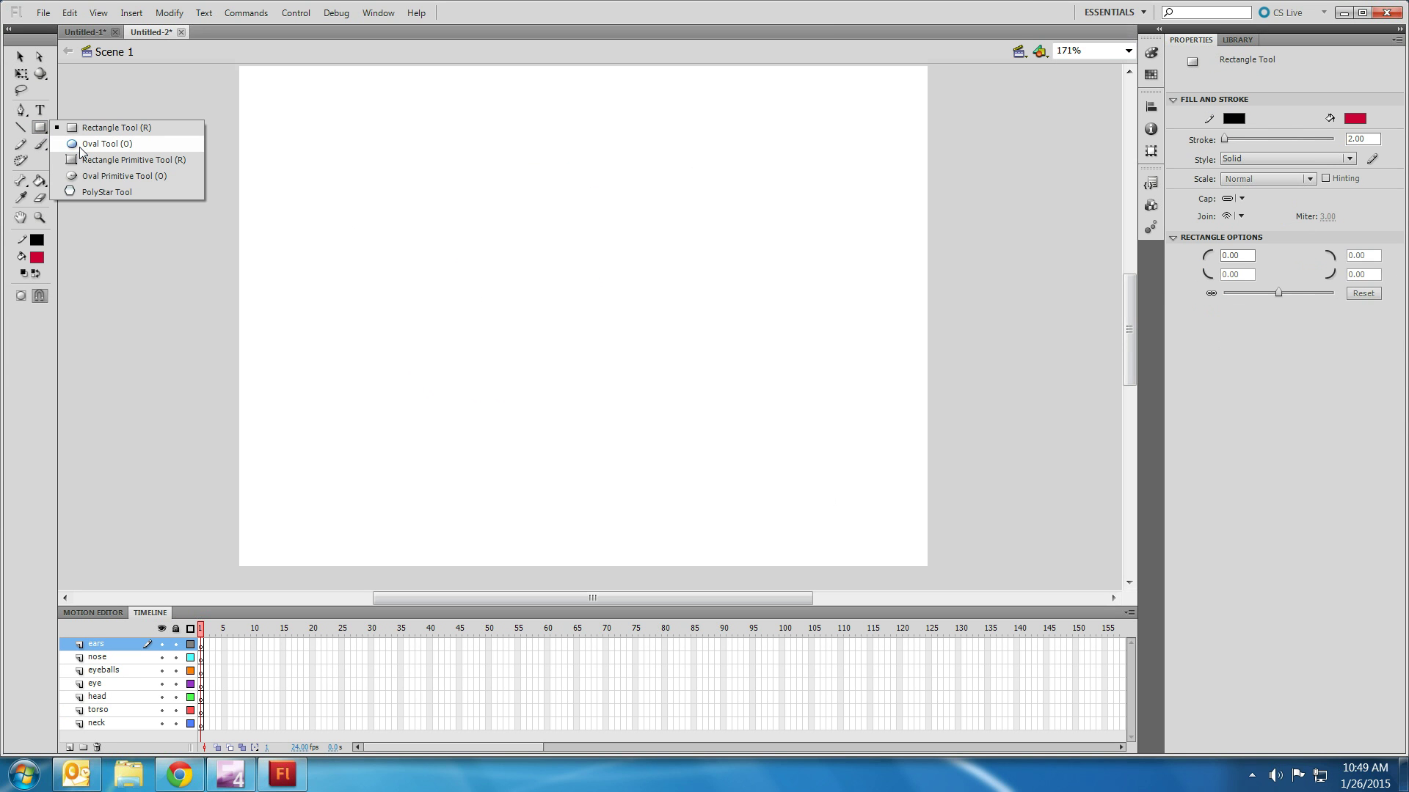
{"action": "left_click", "coordinate": [82, 147]}
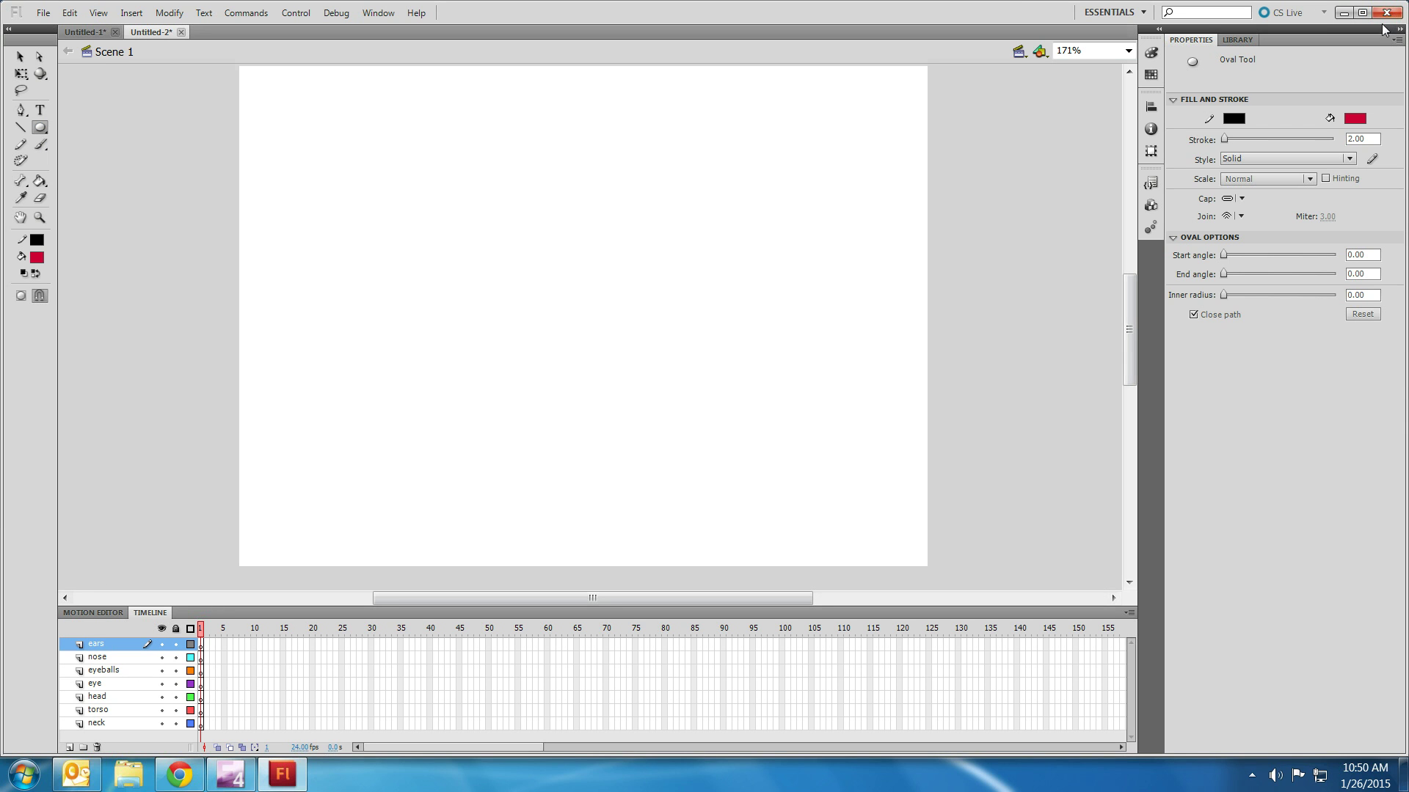
{"action": "left_click", "coordinate": [44, 12]}
{"action": "left_click", "coordinate": [55, 31]}
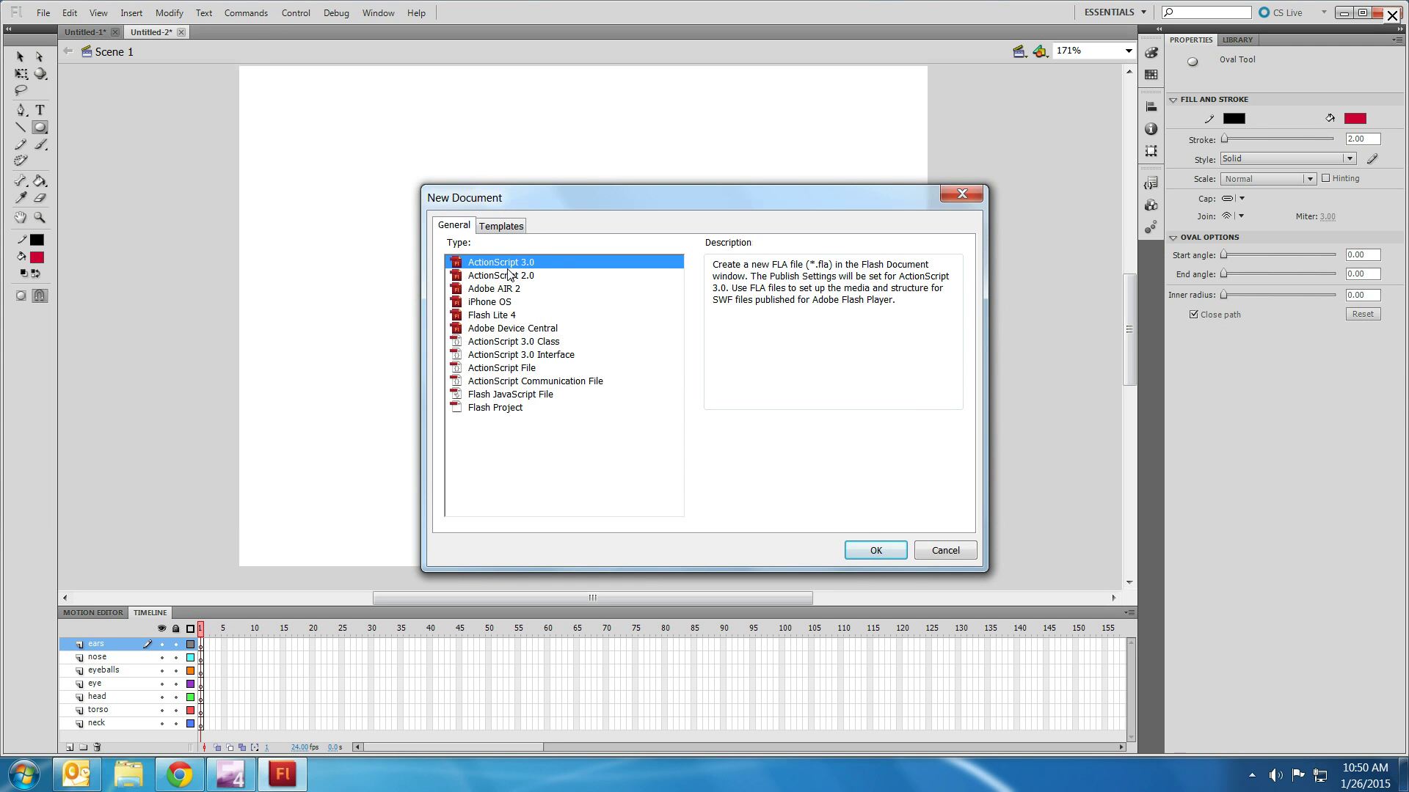
{"action": "left_click", "coordinate": [861, 552]}
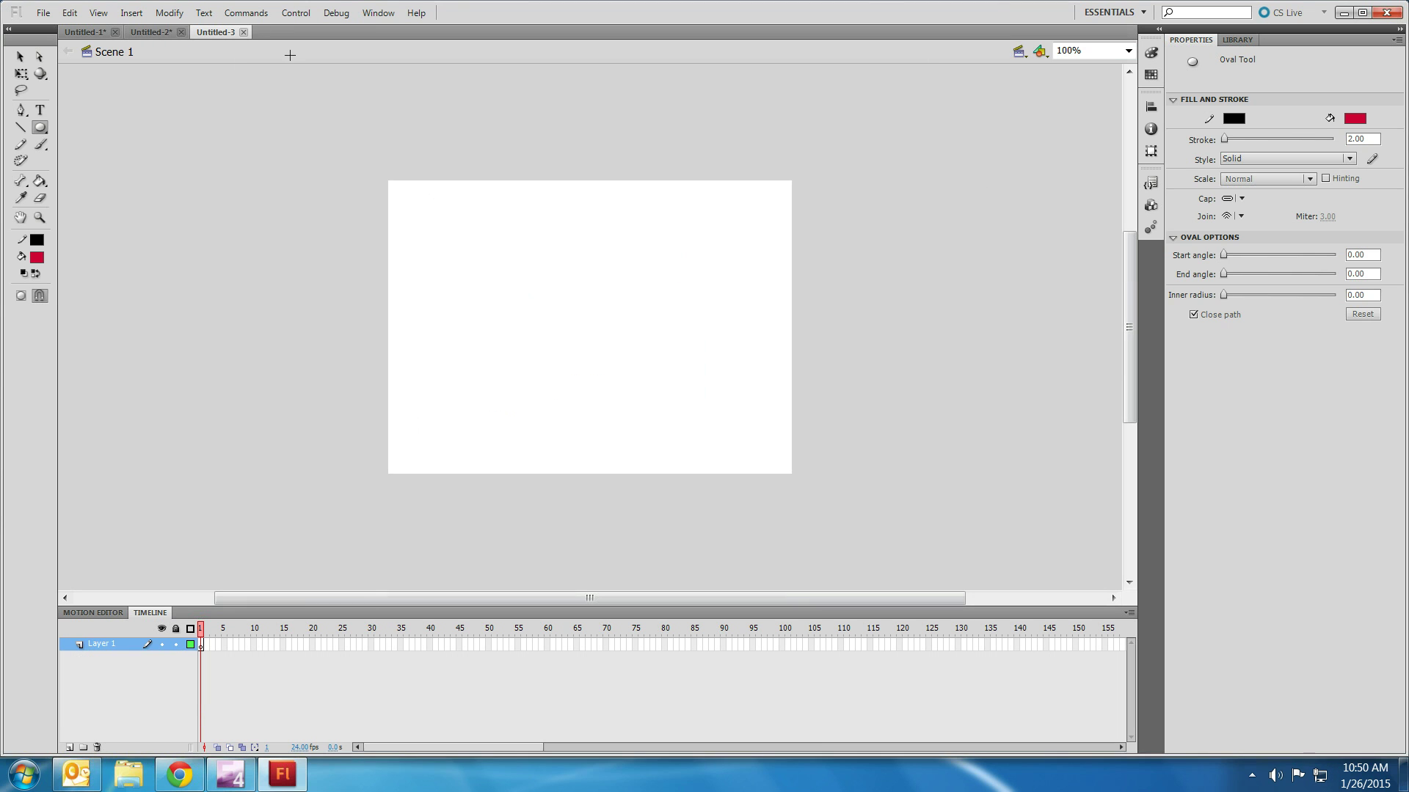
Close the Untitled-2 and Untitled-1 documents without saving their changes
{"action": "left_click", "coordinate": [180, 33]}
{"action": "left_click", "coordinate": [701, 407]}
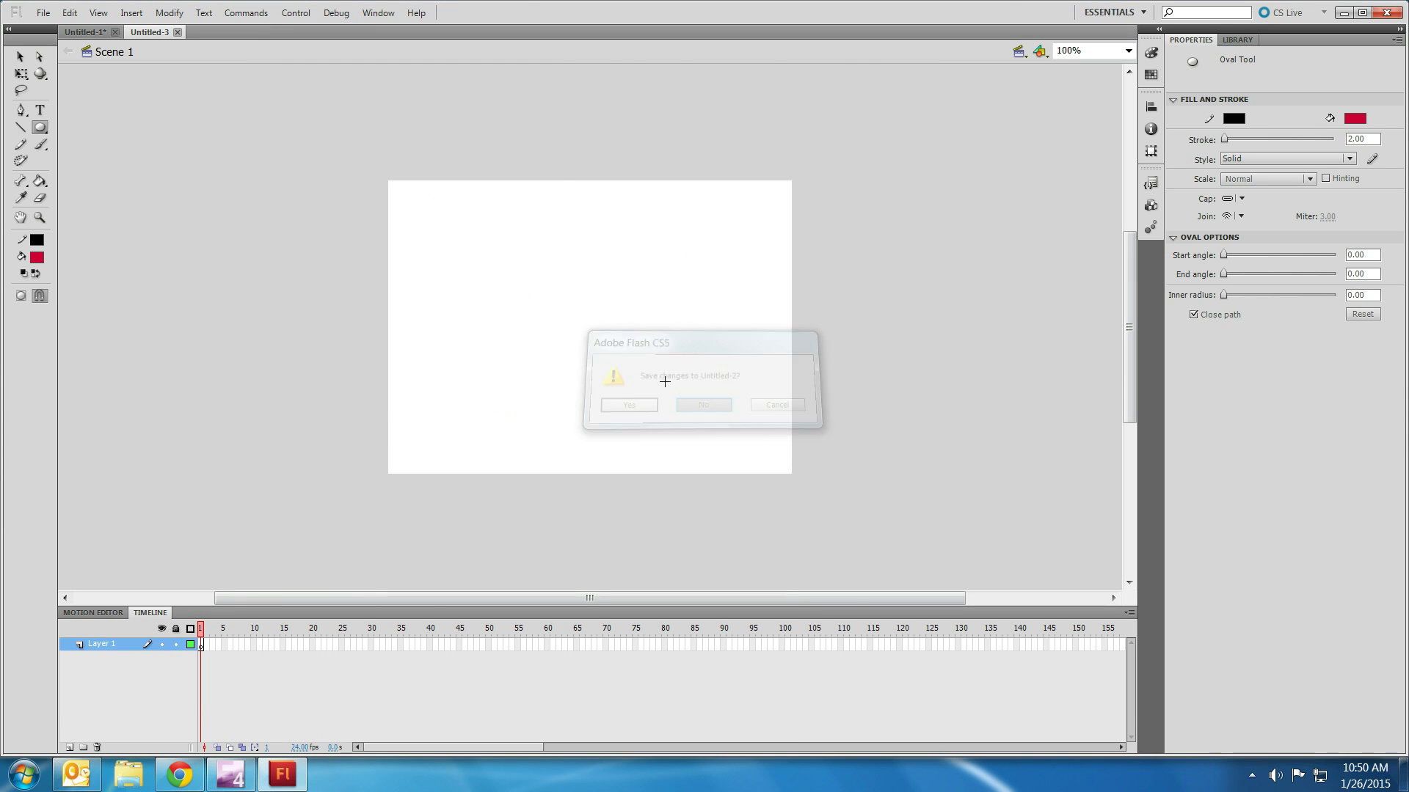
{"action": "left_click", "coordinate": [122, 31]}
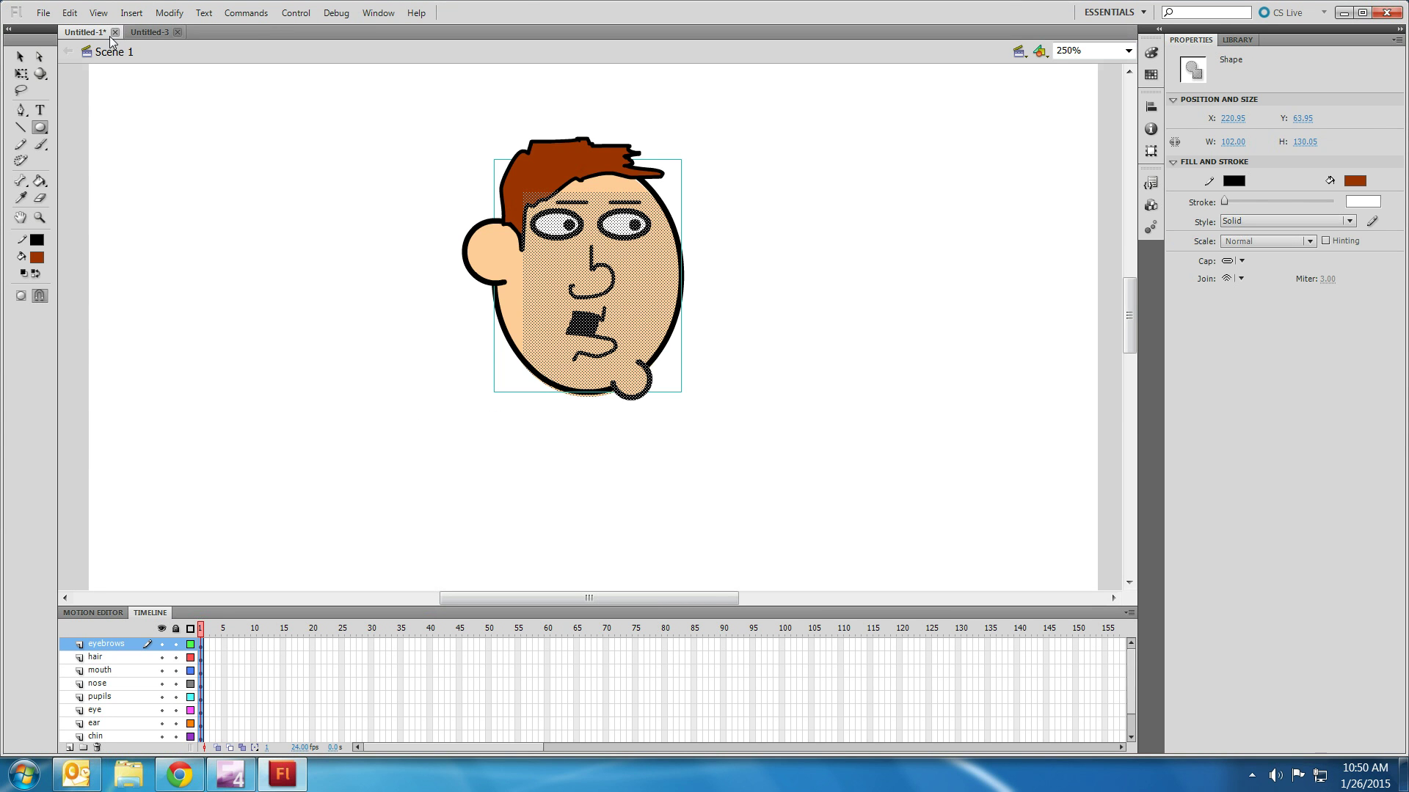
{"action": "left_click", "coordinate": [115, 32]}
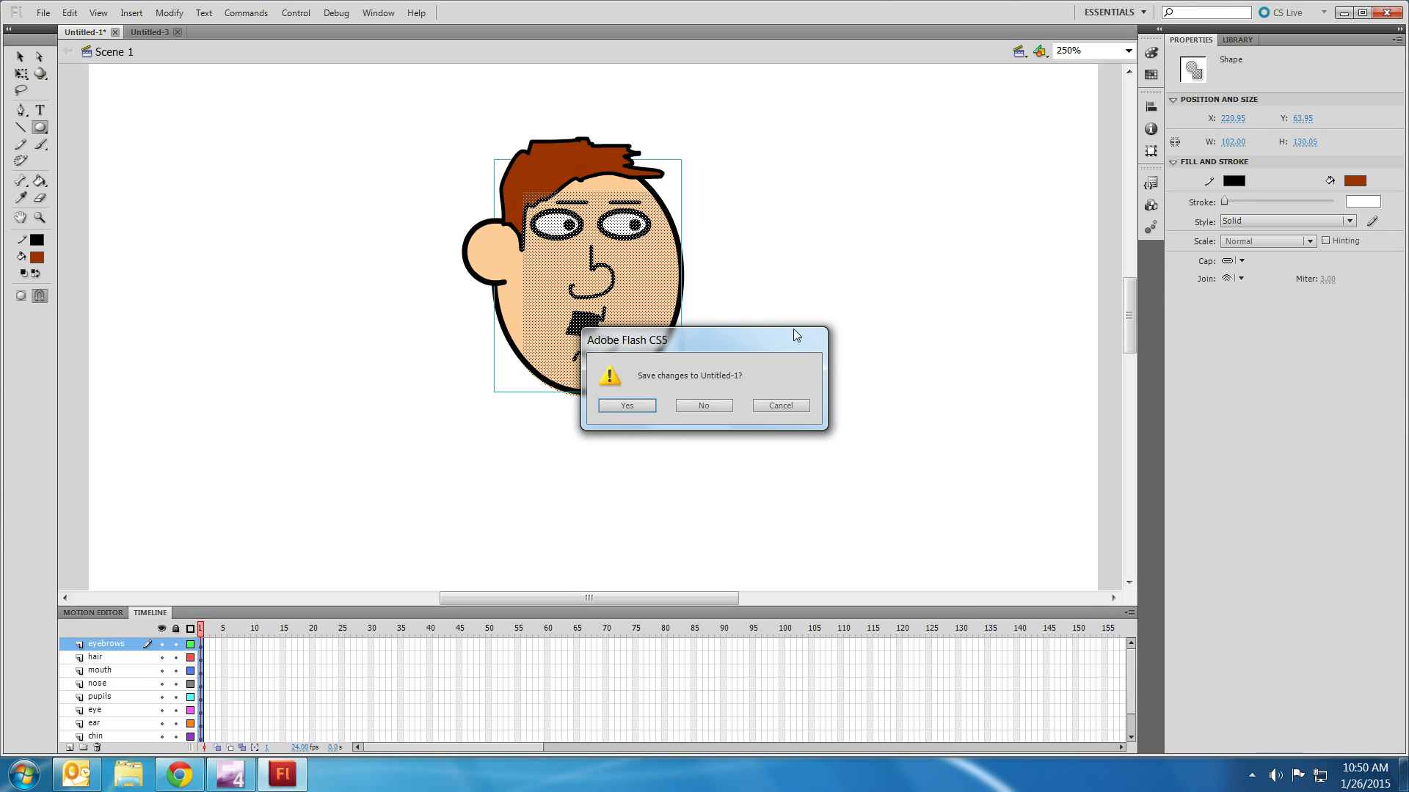
{"action": "left_click", "coordinate": [697, 406]}
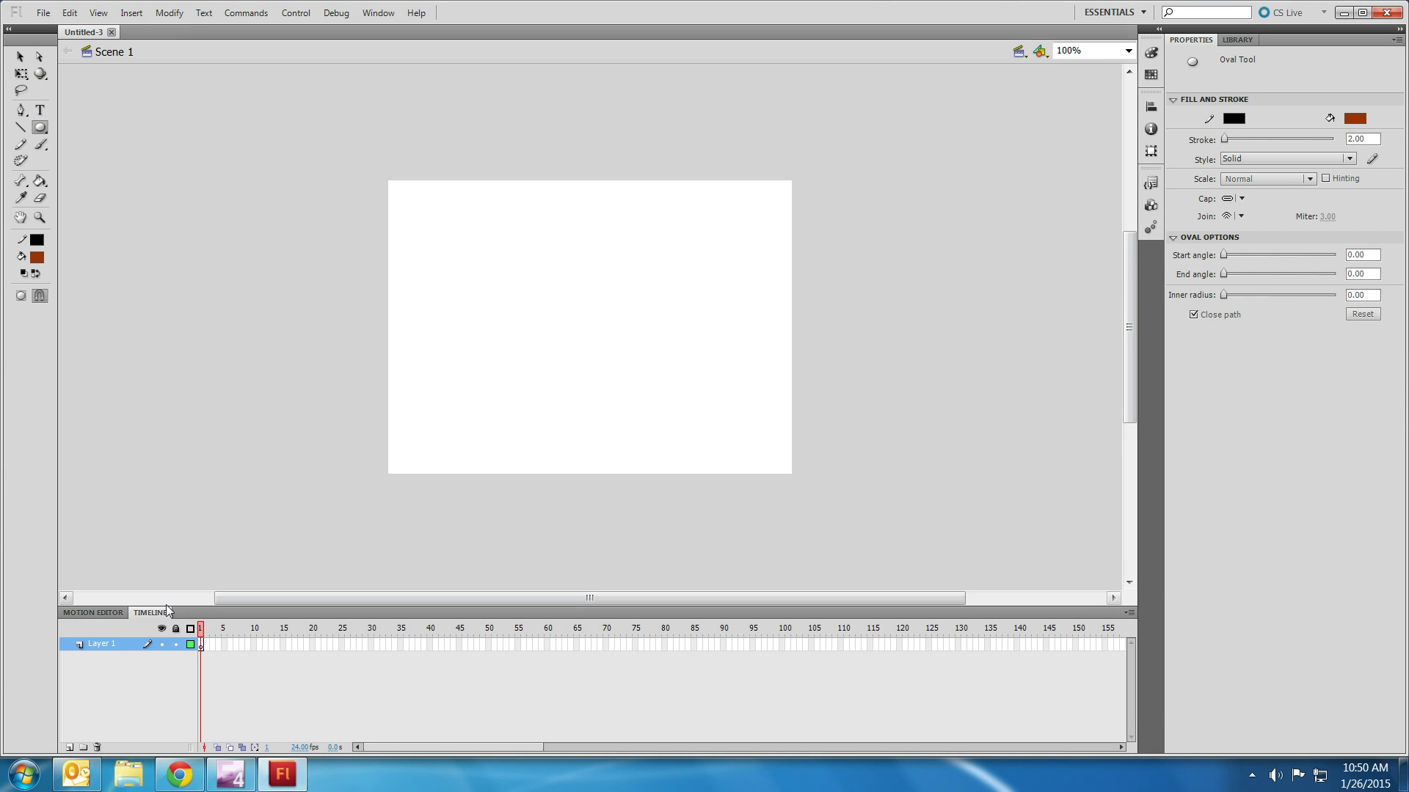
{"action": "left_click_drag", "start_coordinate": [151, 612], "coordinate": [96, 610]}
{"action": "left_click", "coordinate": [41, 130]}
{"action": "left_click", "coordinate": [40, 127]}
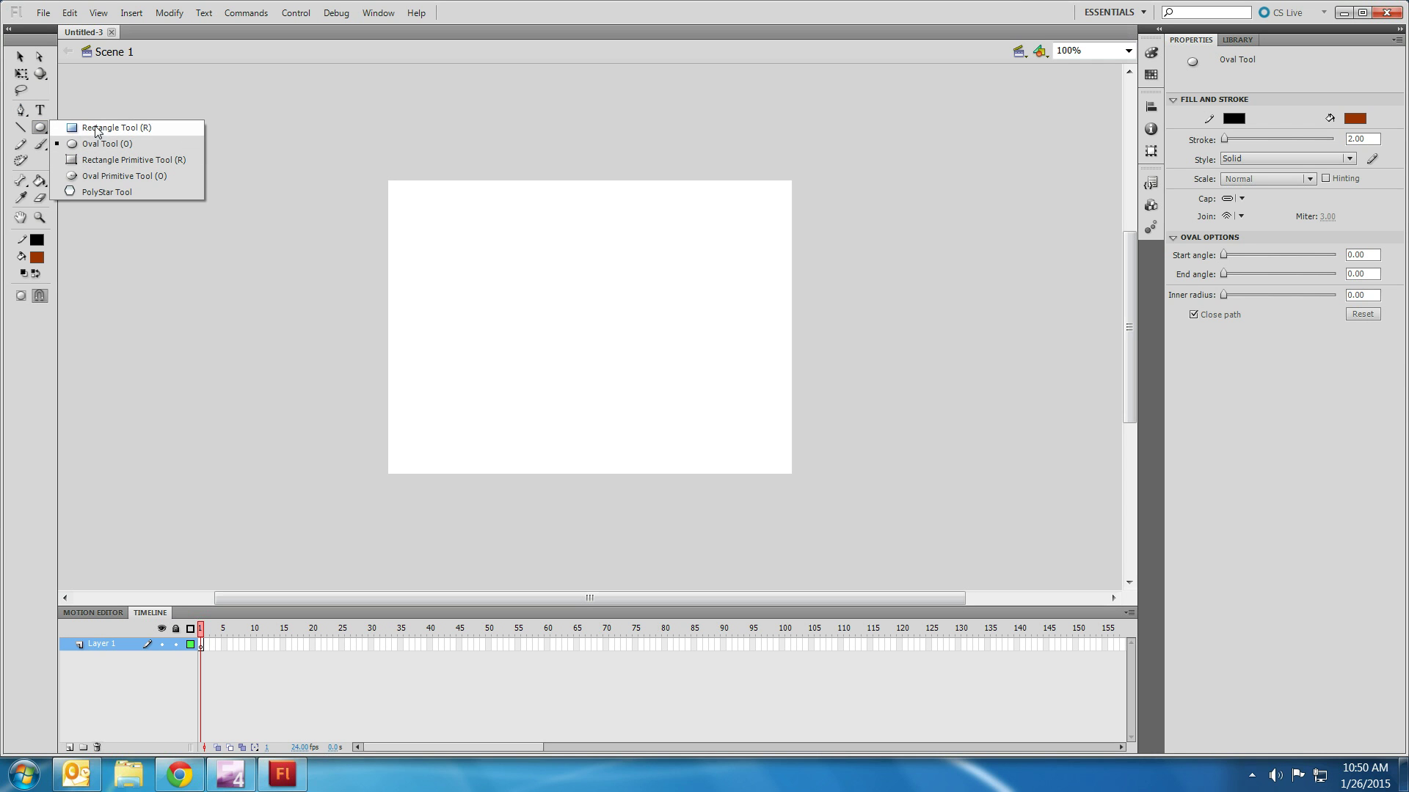
{"action": "left_click", "coordinate": [42, 130]}
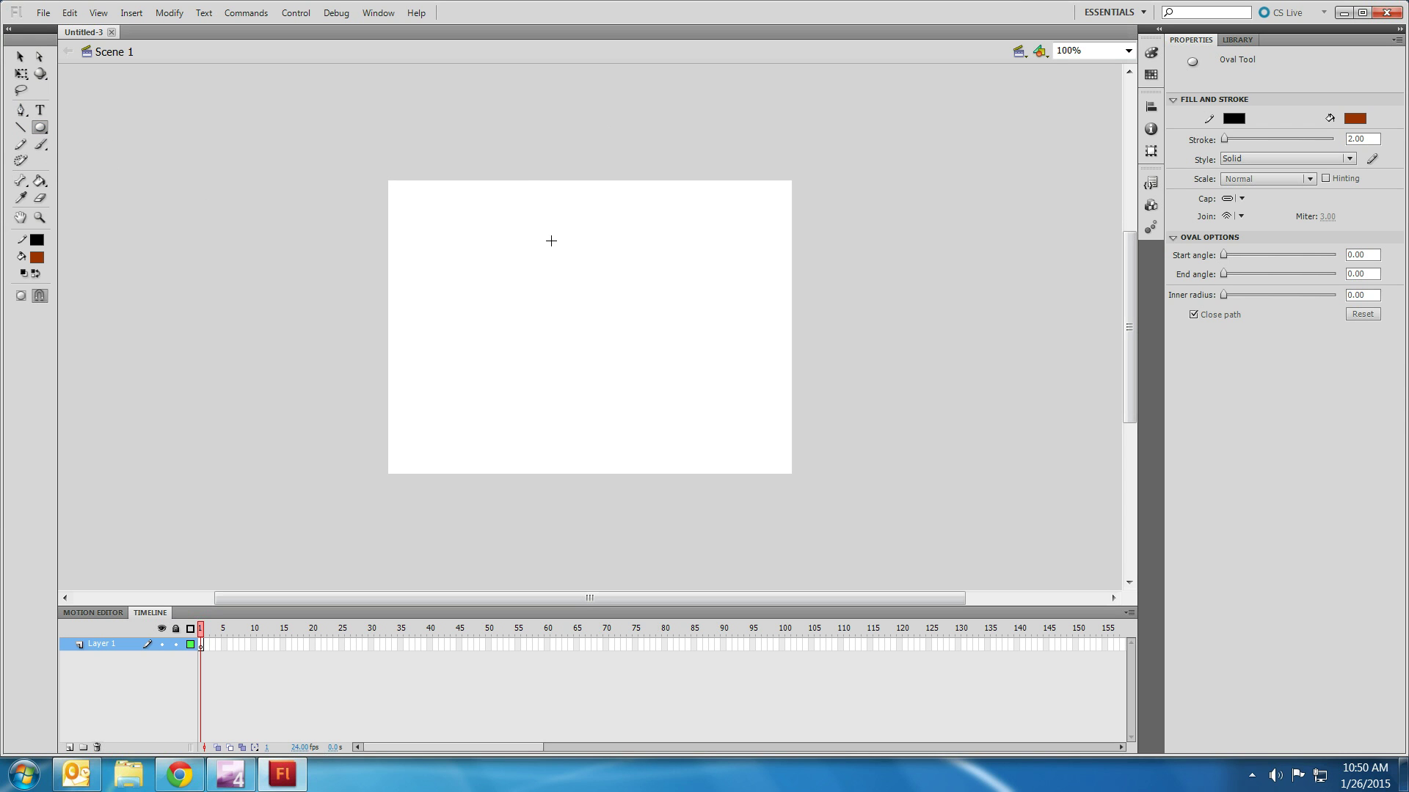
{"action": "left_click_drag", "start_coordinate": [547, 216], "coordinate": [579, 250]}
{"action": "key", "text": "ctrl+z"}
Set the fill colour to tan and draw a tall black-outlined oval for the head in the upper middle of the stage
{"action": "left_click", "coordinate": [37, 256]}
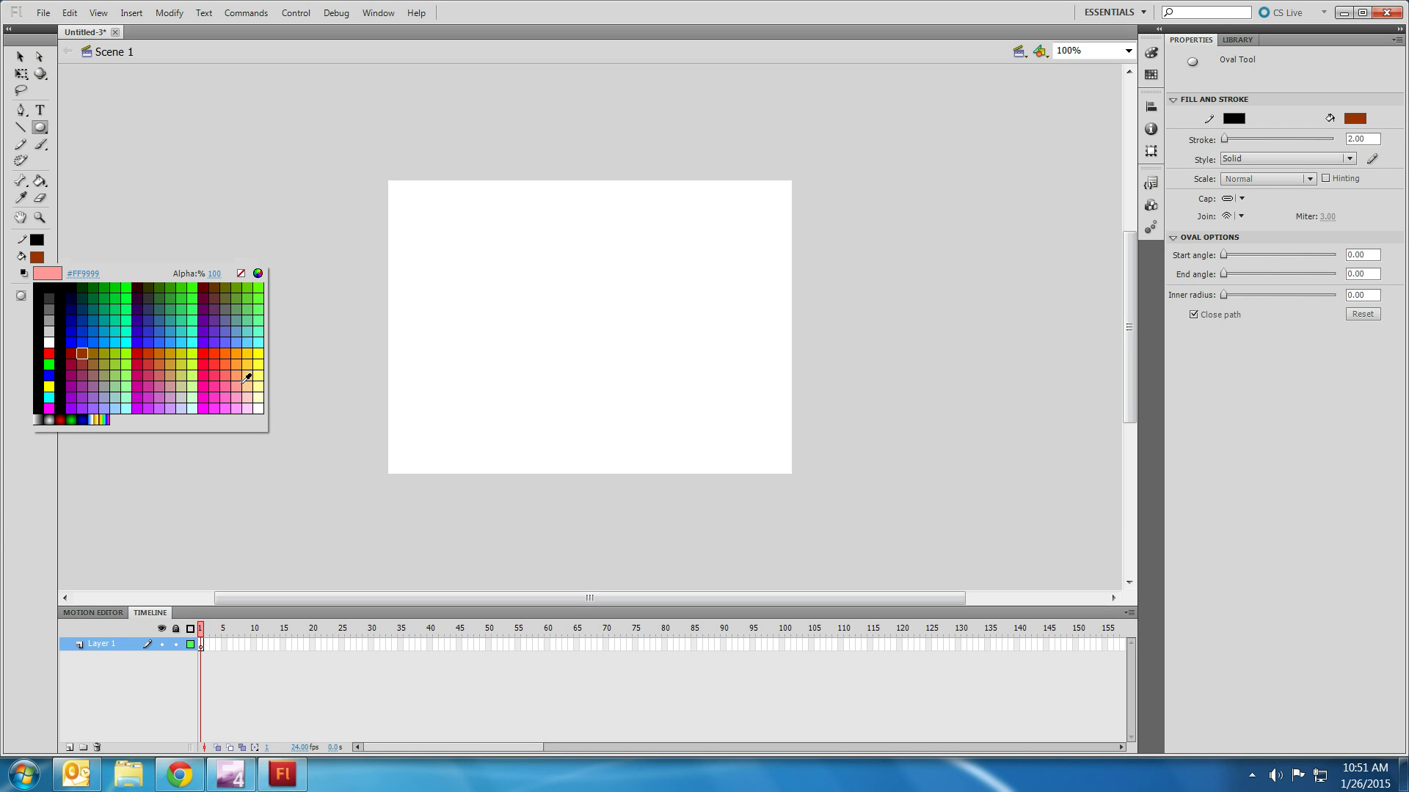
{"action": "left_click", "coordinate": [172, 378]}
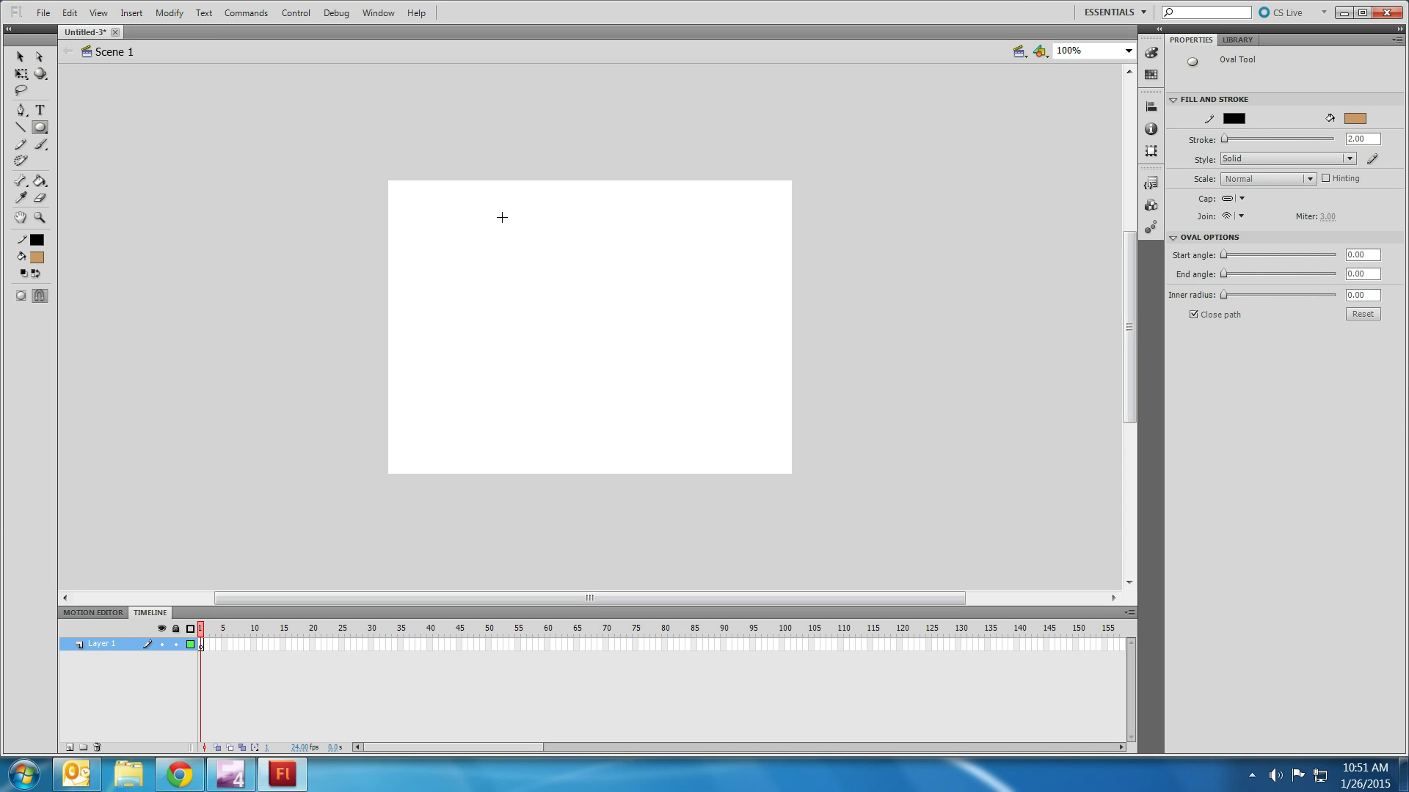
{"action": "left_click_drag", "start_coordinate": [545, 228], "coordinate": [614, 323]}
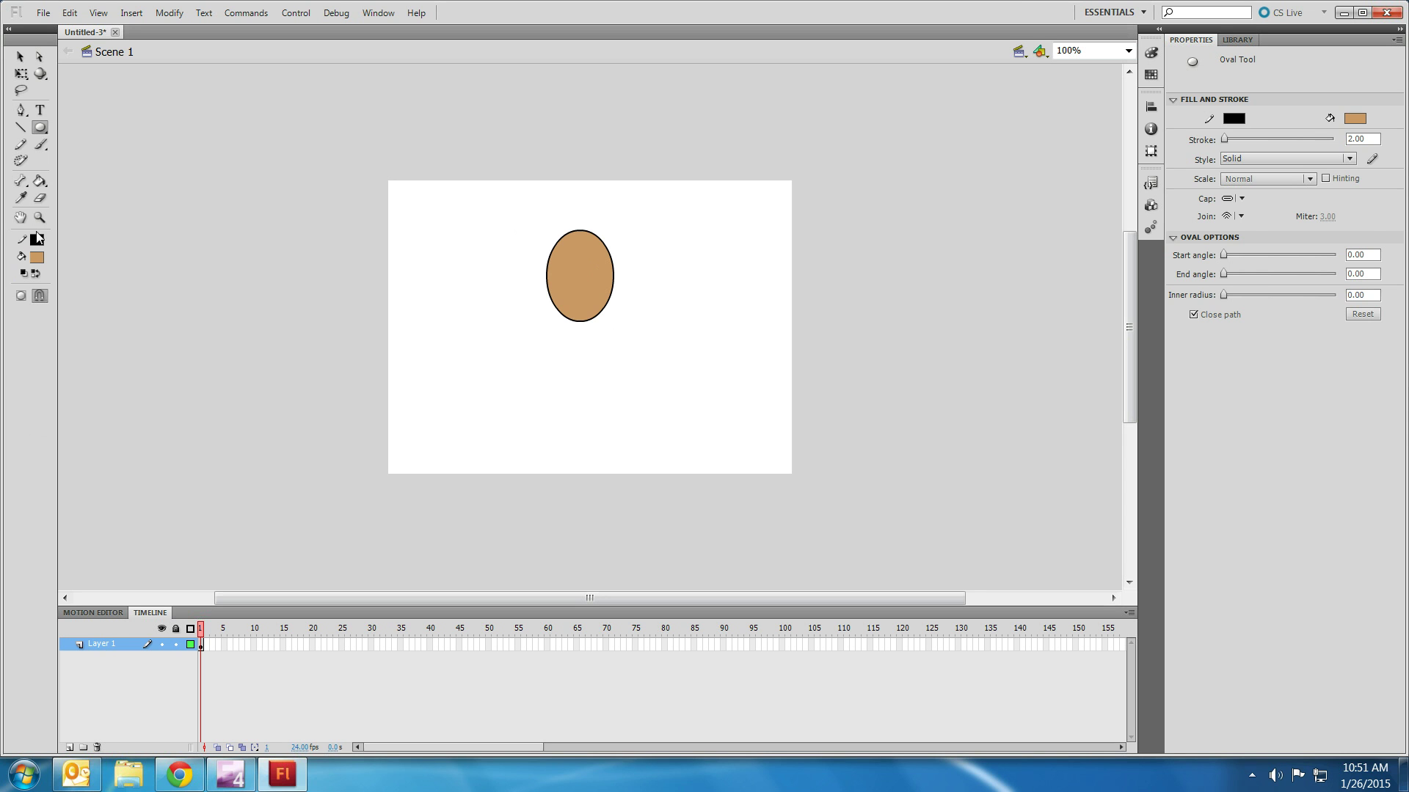
Rename the layer holding the head oval, Layer 1, as head
{"action": "left_click", "coordinate": [40, 217]}
{"action": "left_click_drag", "start_coordinate": [409, 173], "coordinate": [768, 470]}
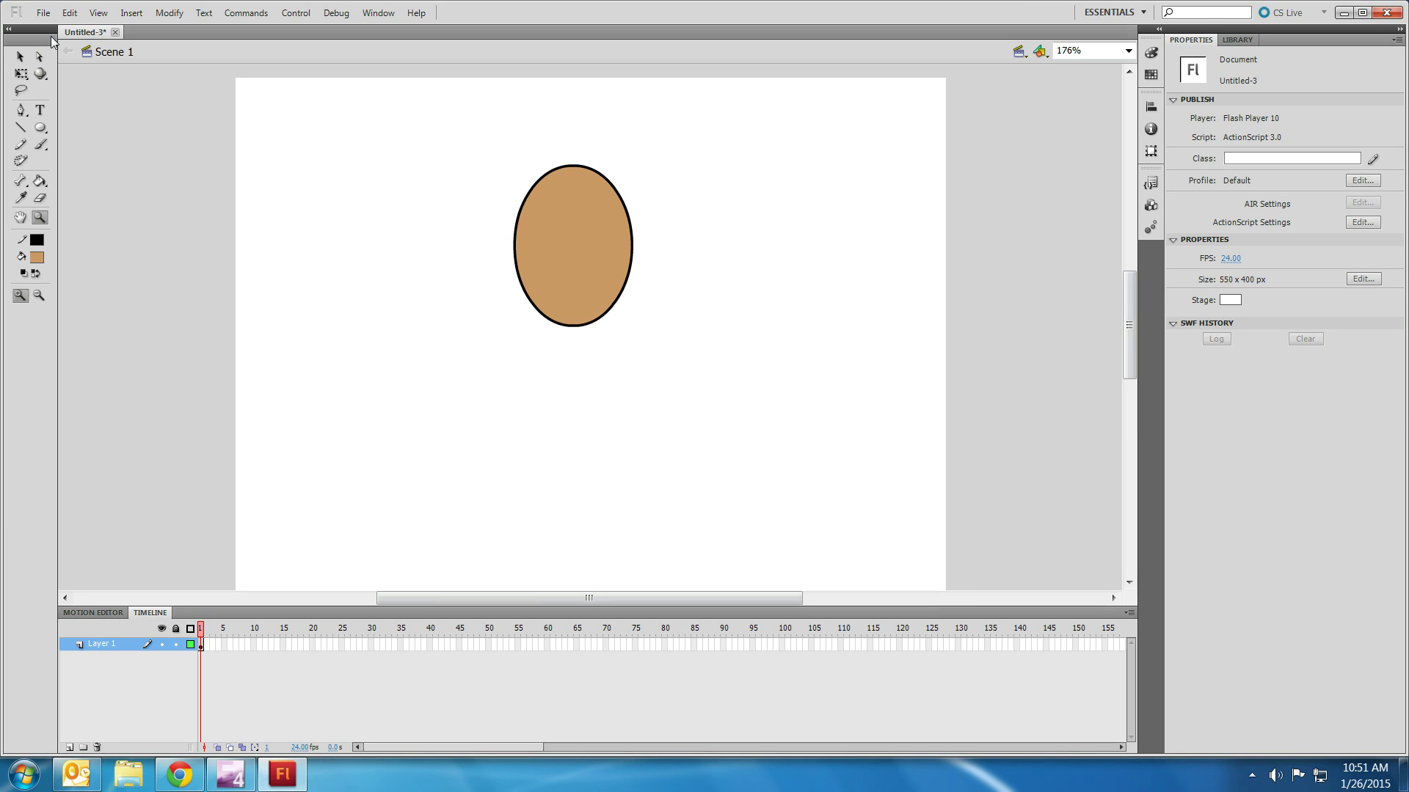
{"action": "left_click", "coordinate": [21, 56]}
{"action": "double_click", "coordinate": [99, 644]}
{"action": "type", "text": "head"}
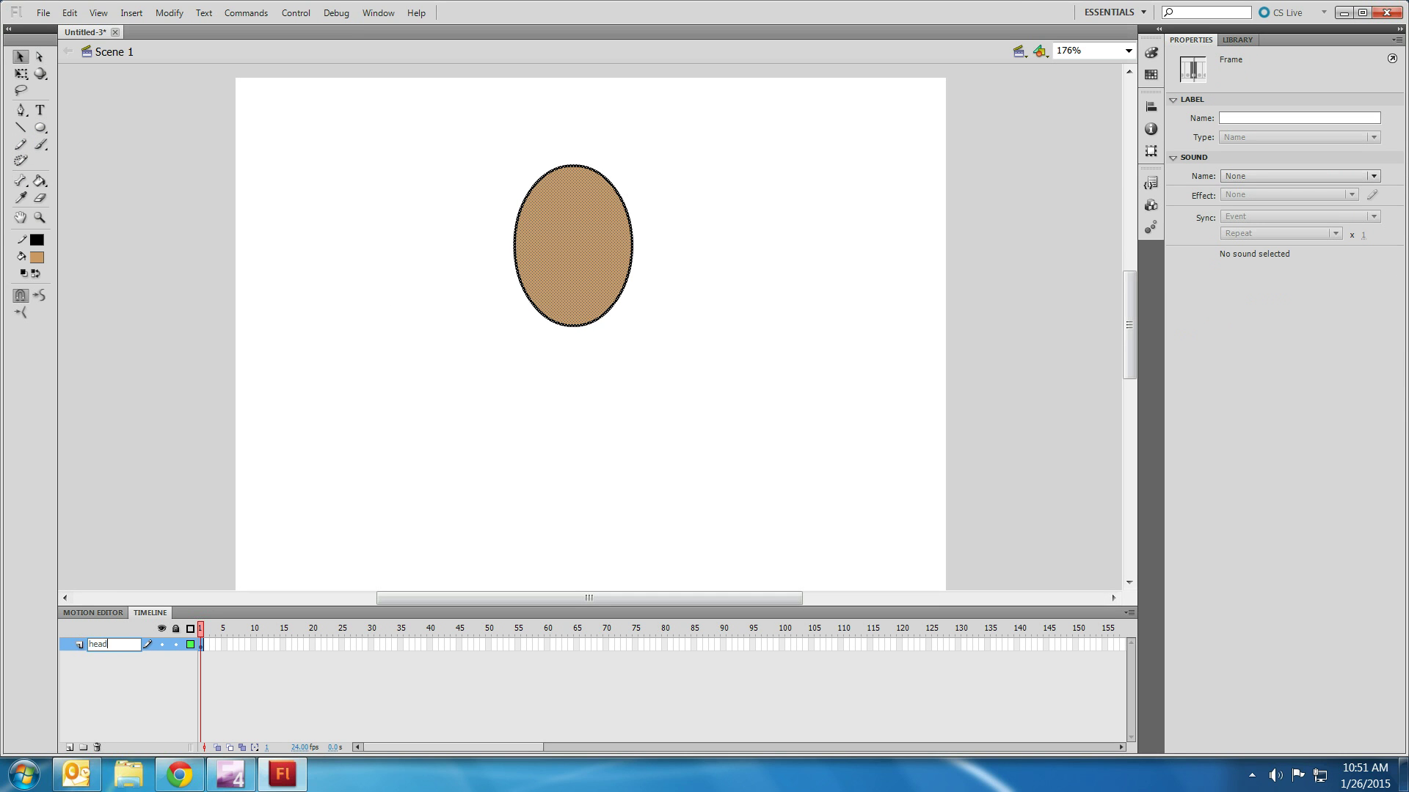
{"action": "key", "text": "Return"}
{"action": "left_click", "coordinate": [95, 676]}
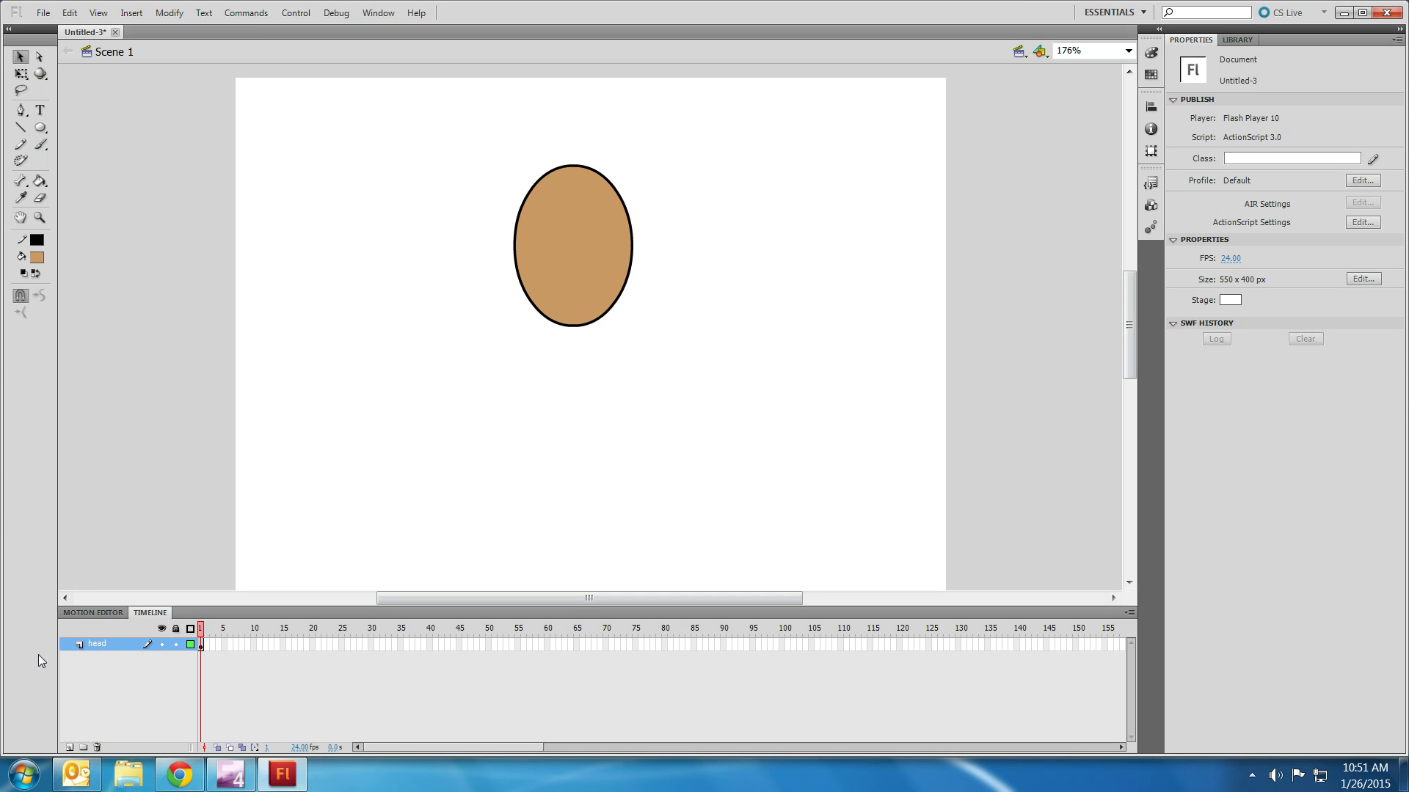
Add a layer named ears above the head layer and lock the head layer
{"action": "left_click", "coordinate": [69, 746]}
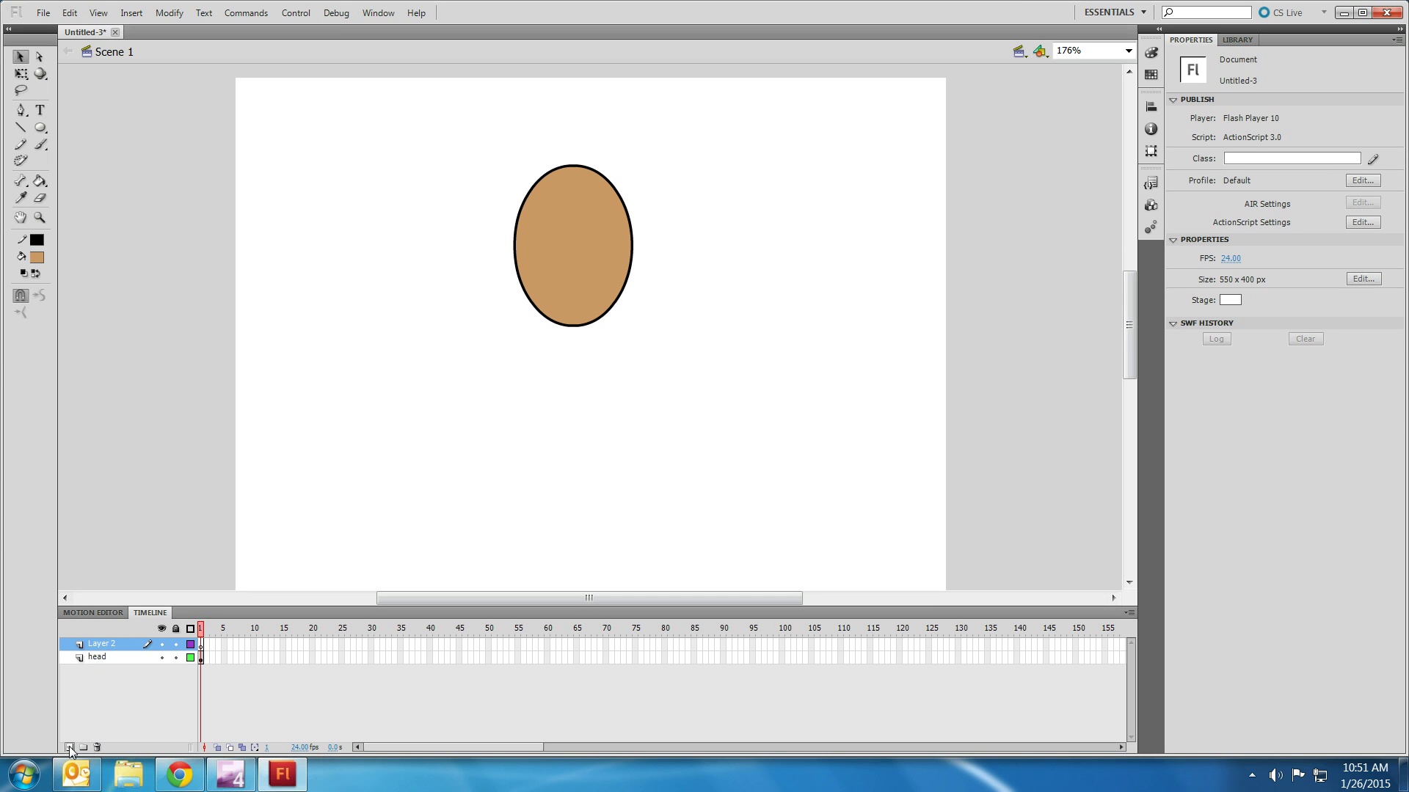
{"action": "double_click", "coordinate": [102, 649]}
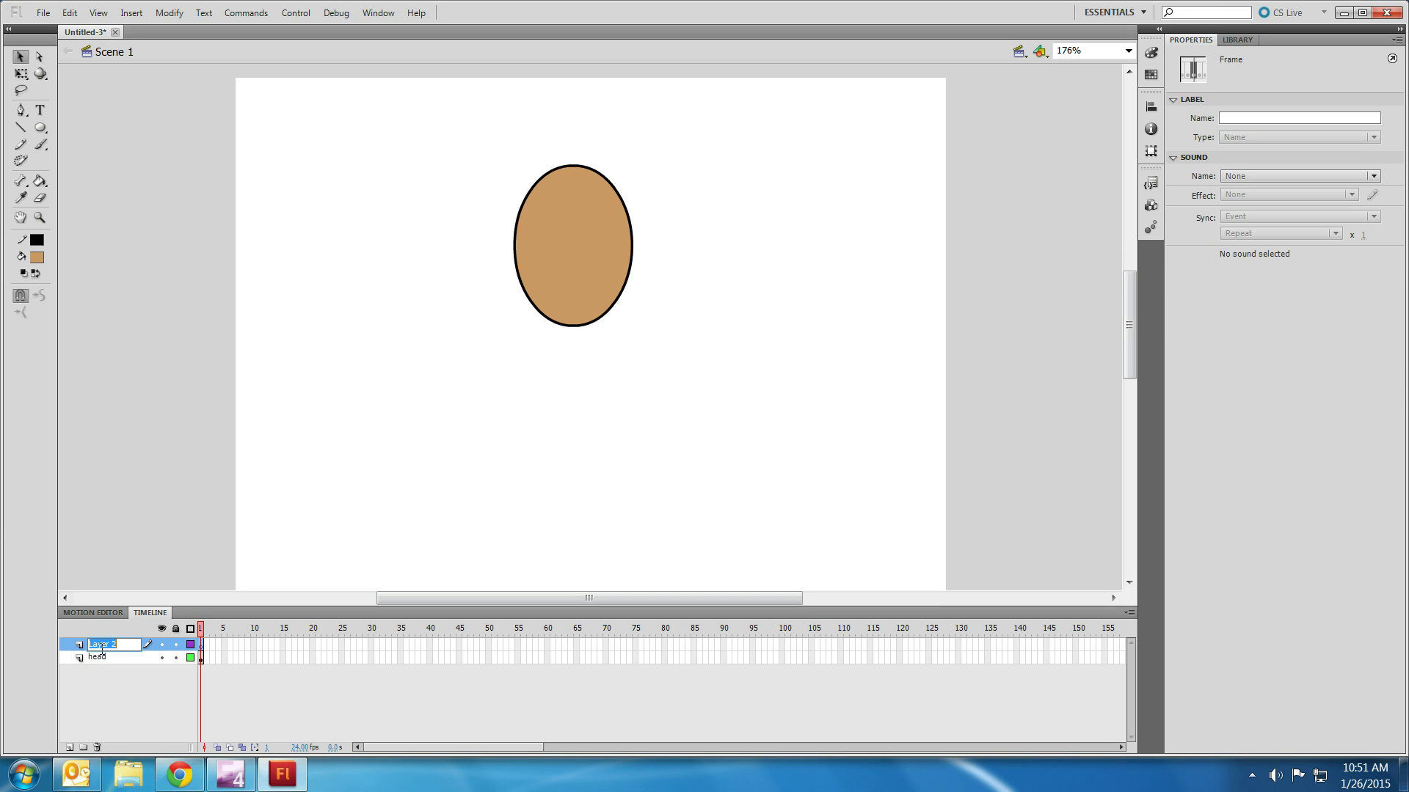
{"action": "left_click", "coordinate": [175, 657]}
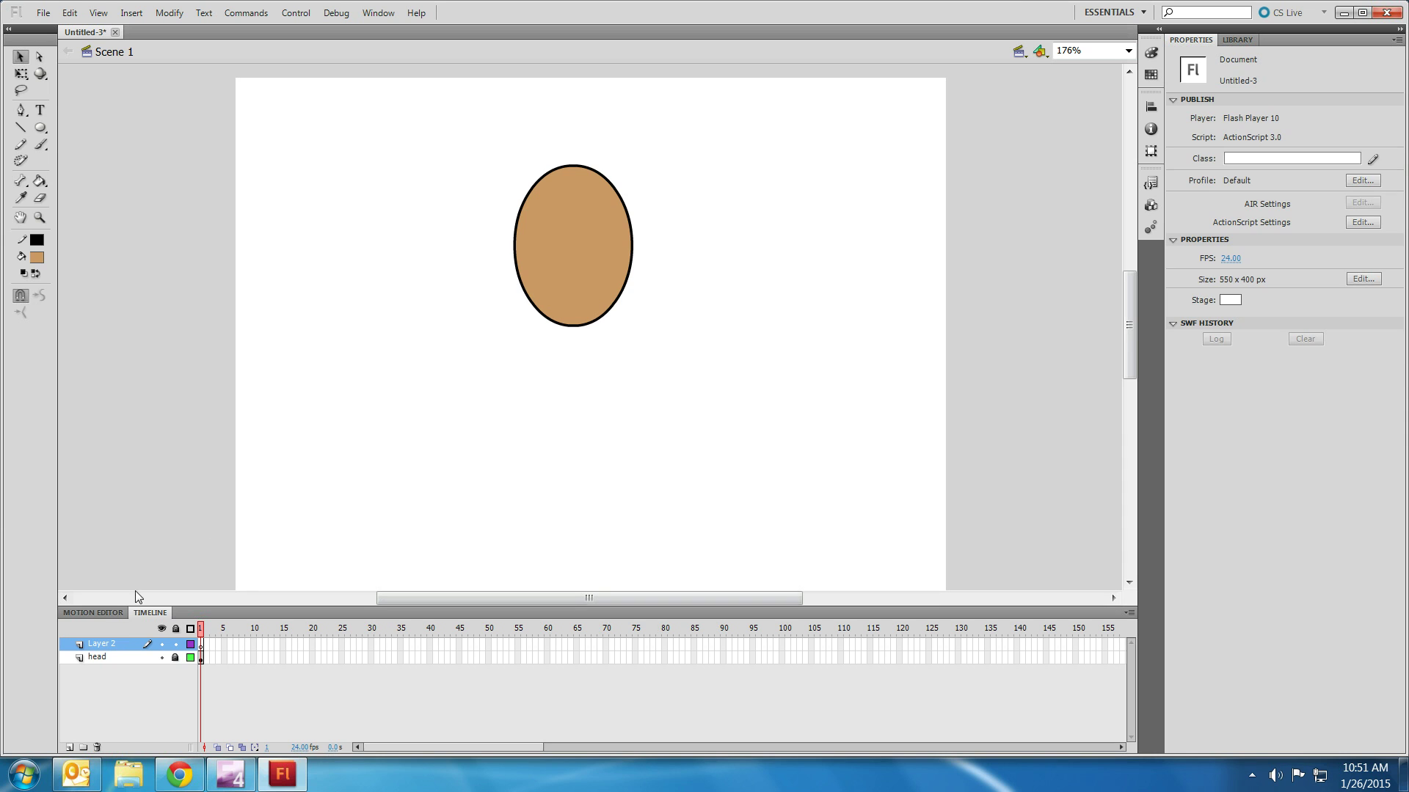
{"action": "double_click", "coordinate": [114, 643]}
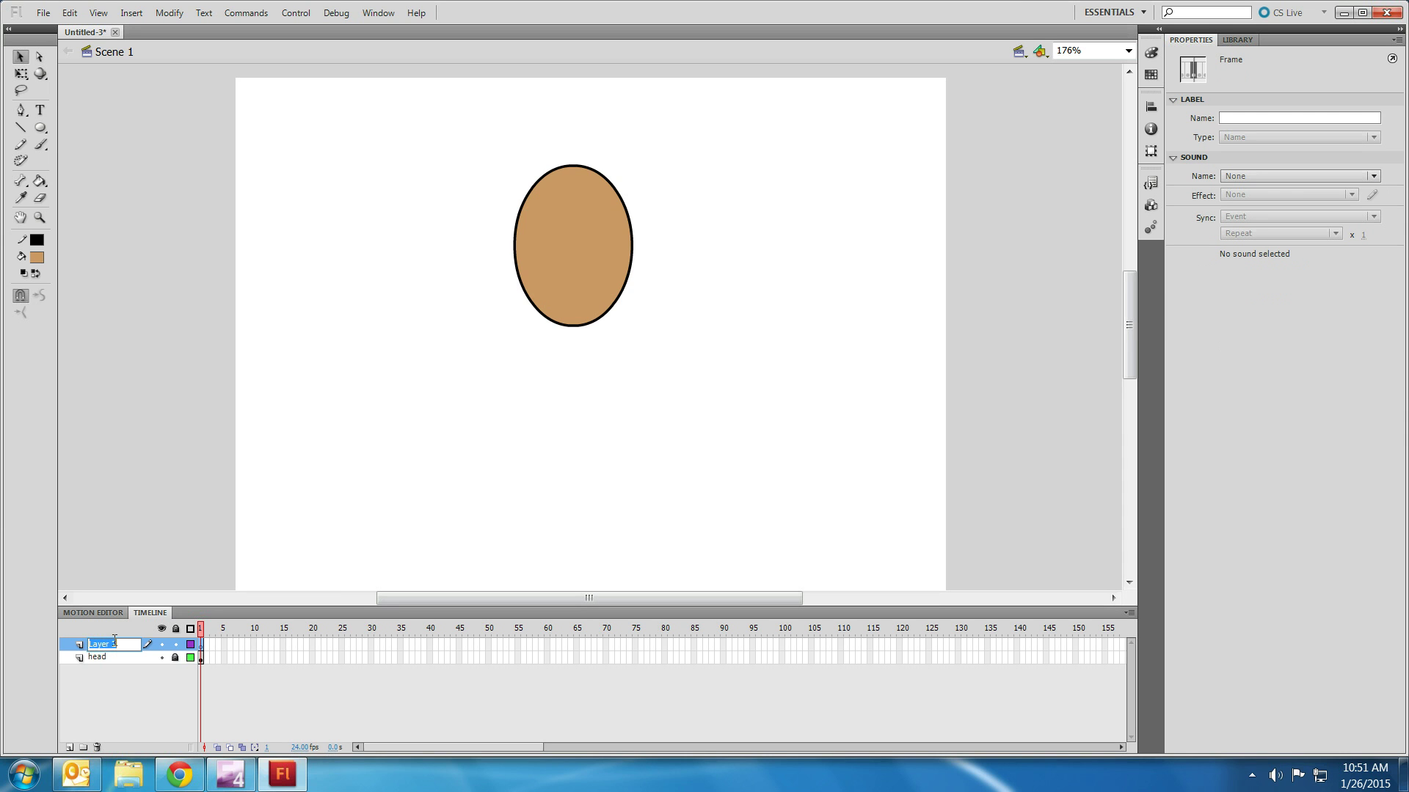
{"action": "type", "text": "ears"}
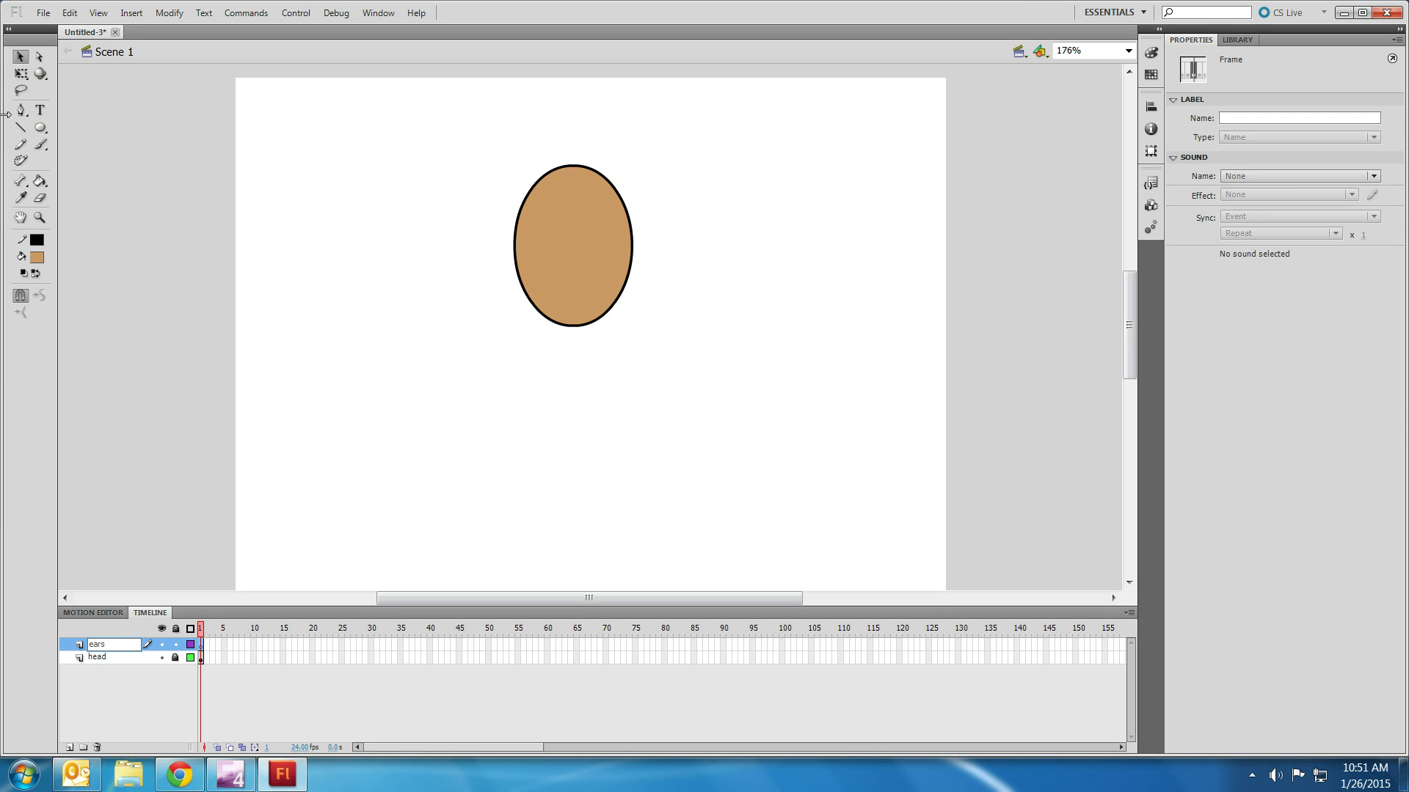
Draw a small tan oval ear overlapping the head's left edge and rename its layer as ear
{"action": "left_click", "coordinate": [39, 127]}
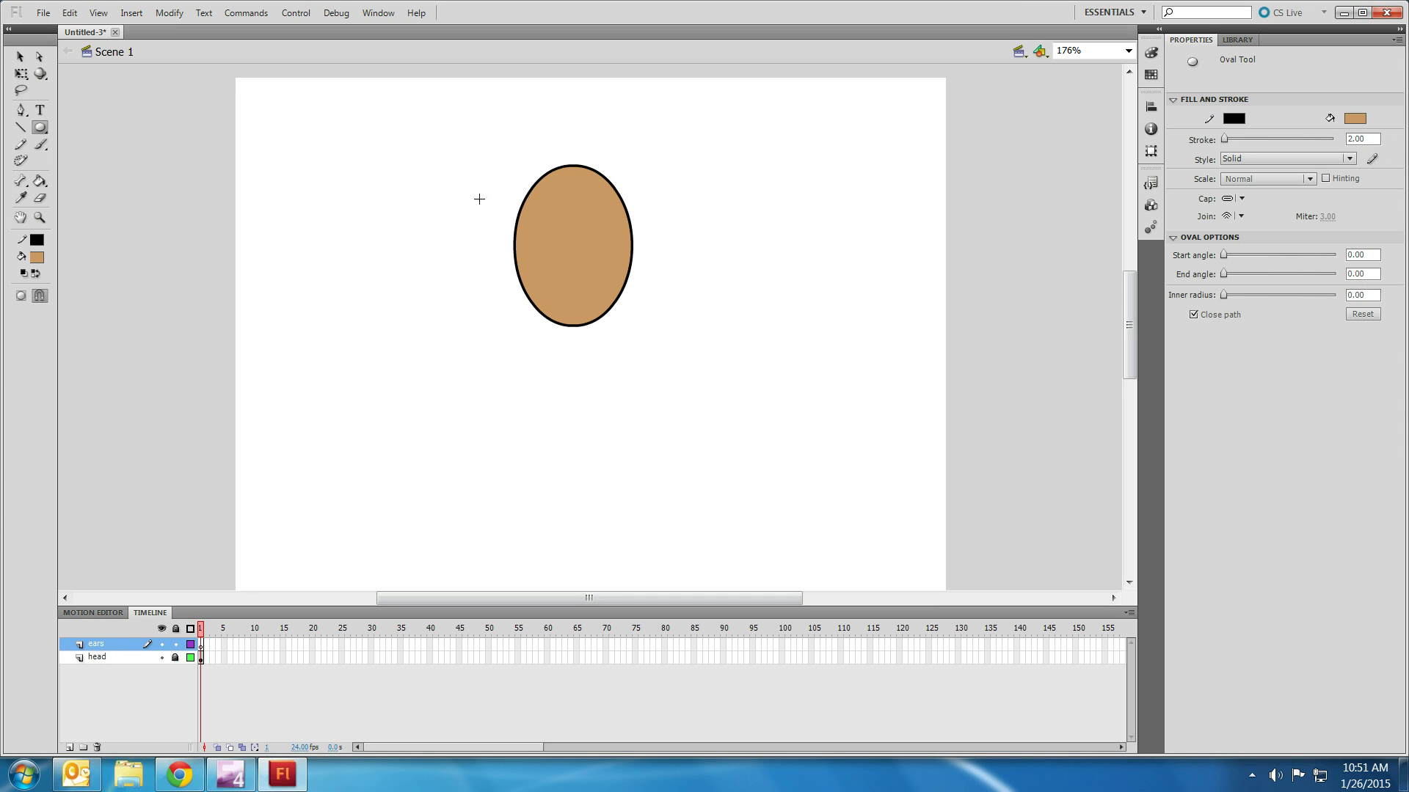
{"action": "left_click_drag", "start_coordinate": [494, 217], "coordinate": [528, 271]}
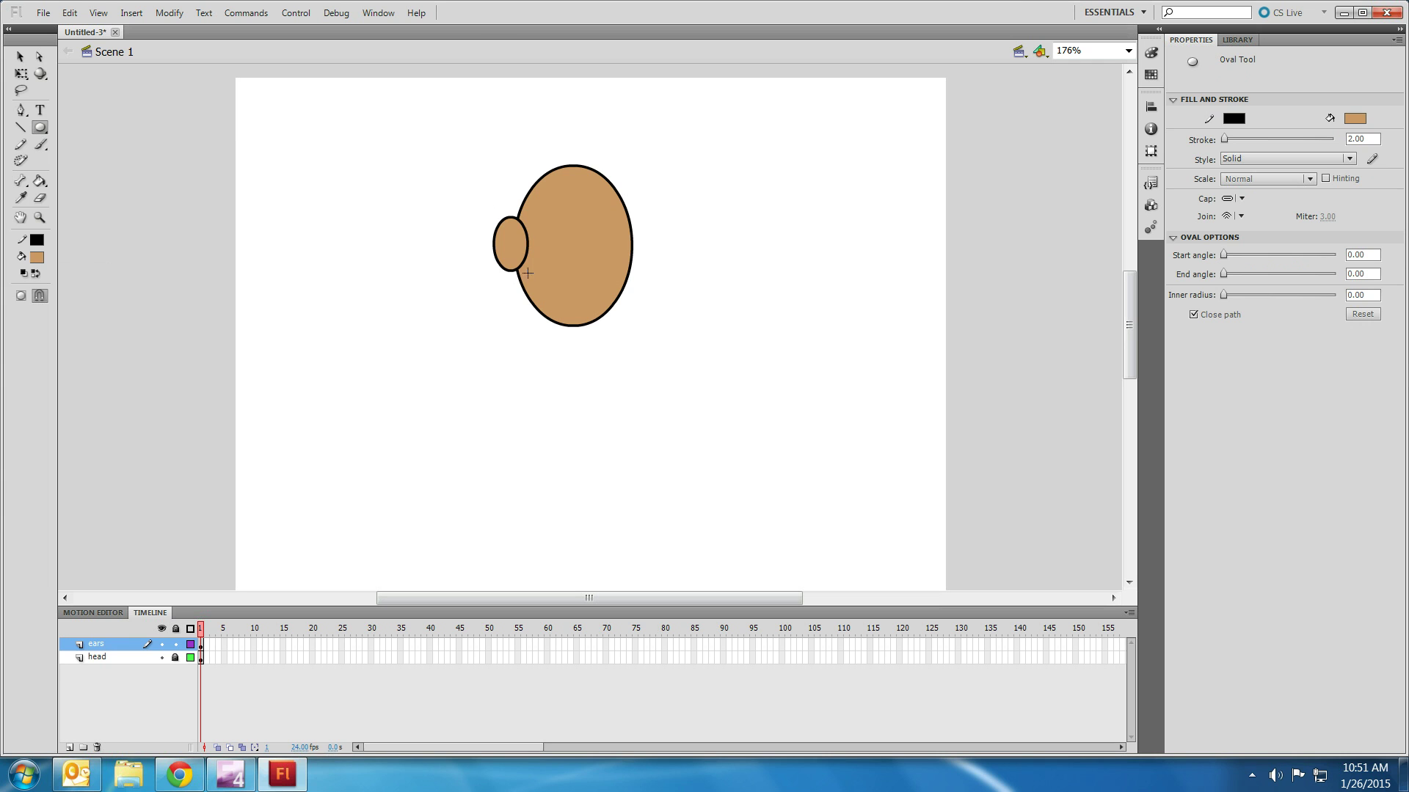
{"action": "left_click", "coordinate": [19, 57]}
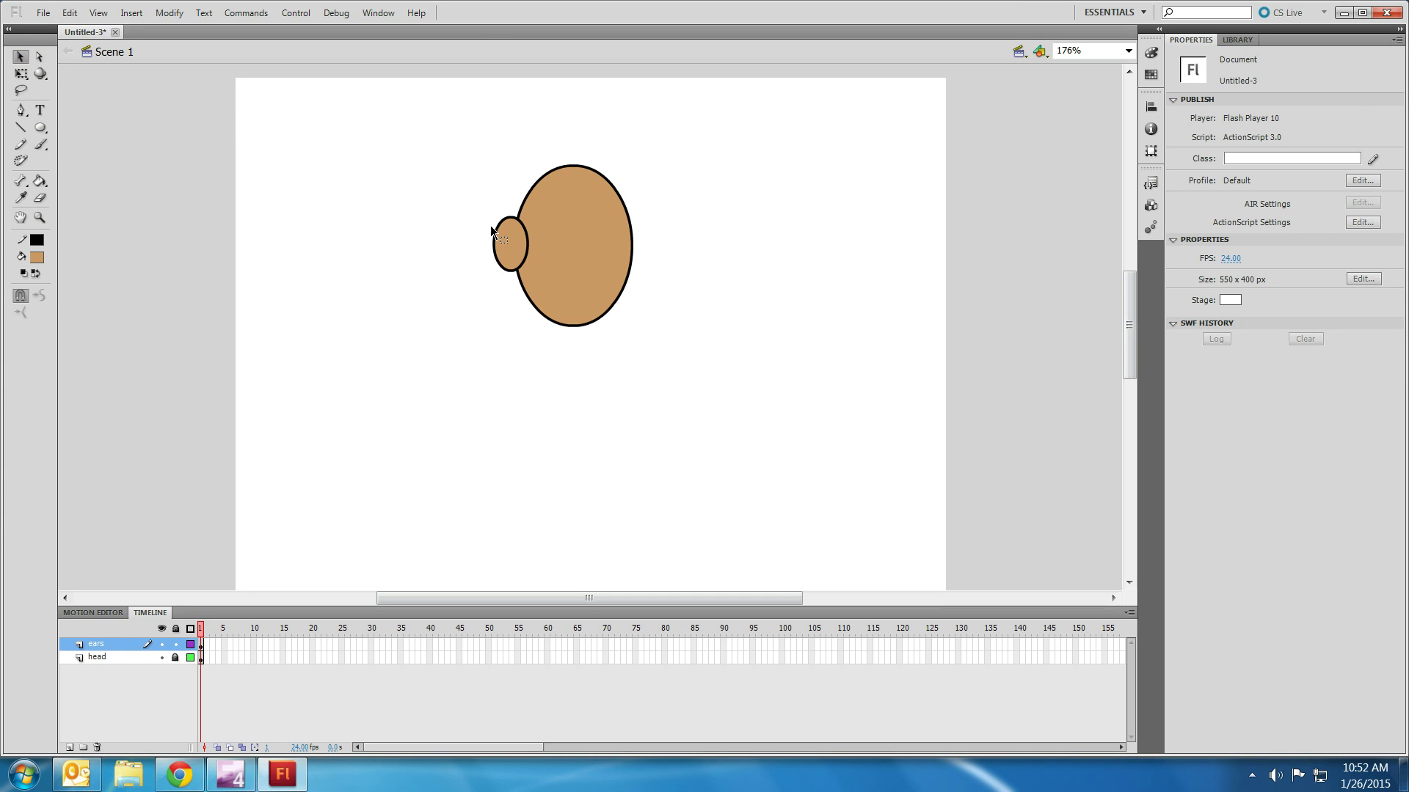
{"action": "double_click", "coordinate": [91, 645]}
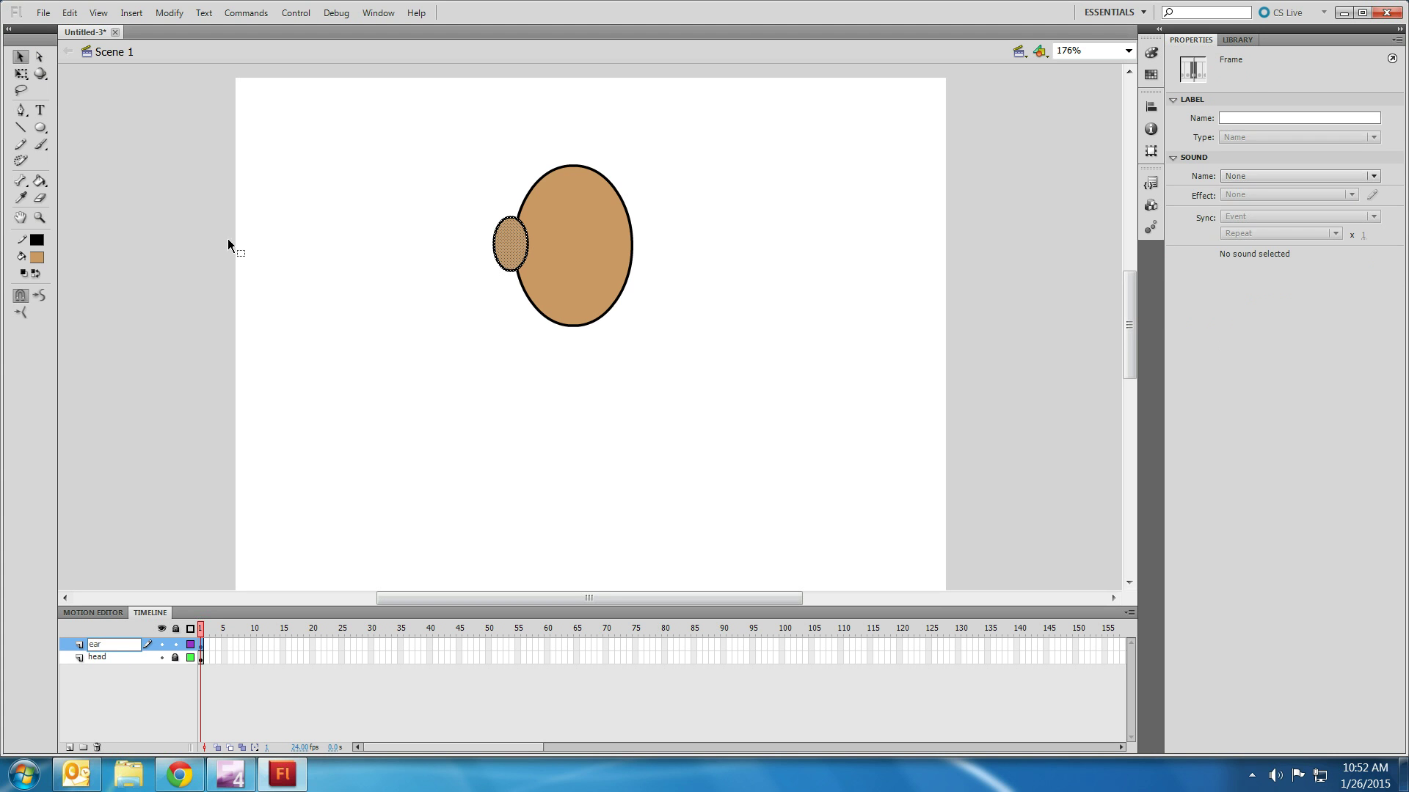
{"action": "left_click", "coordinate": [282, 223]}
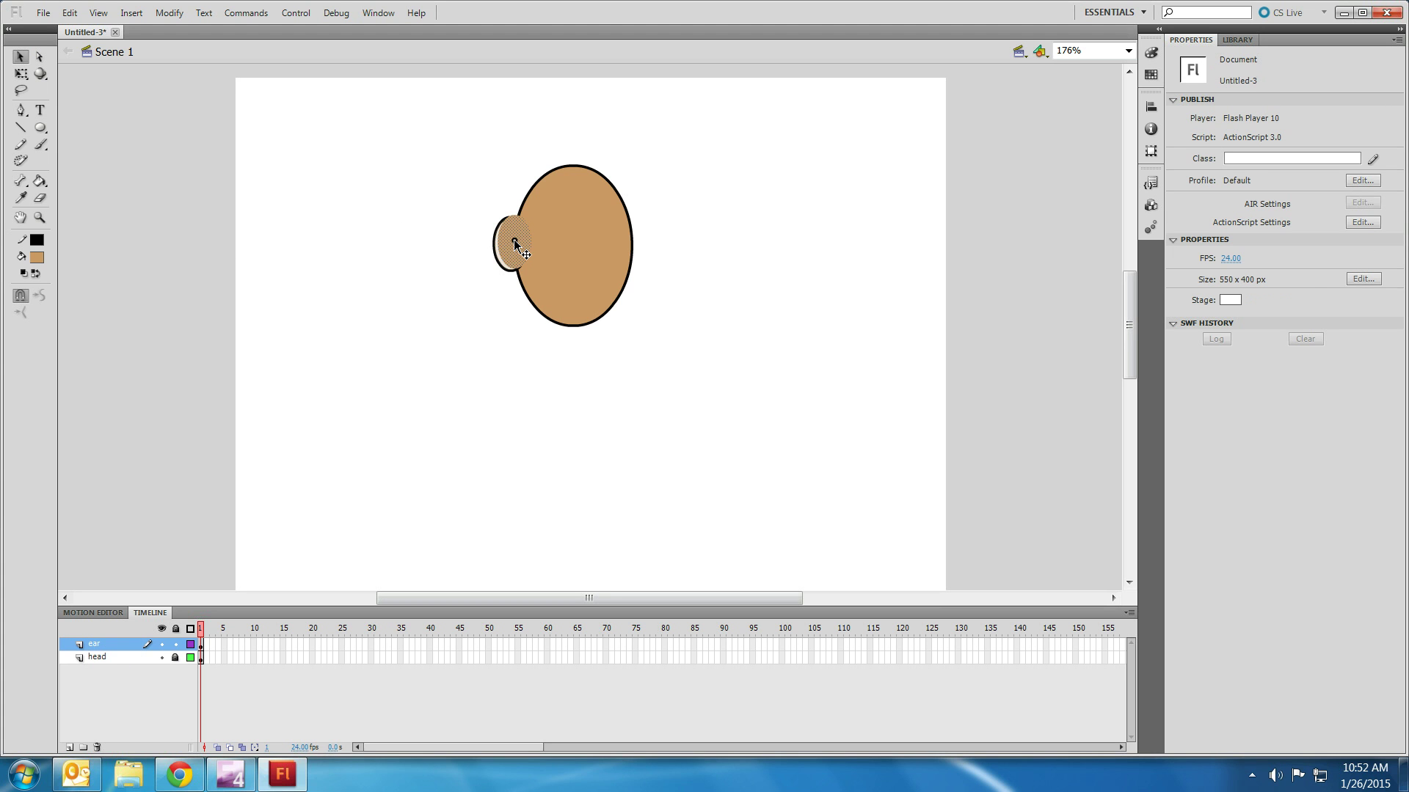
Try moving only the ear's fill away from its outline, and undo the move
{"action": "left_click", "coordinate": [514, 248]}
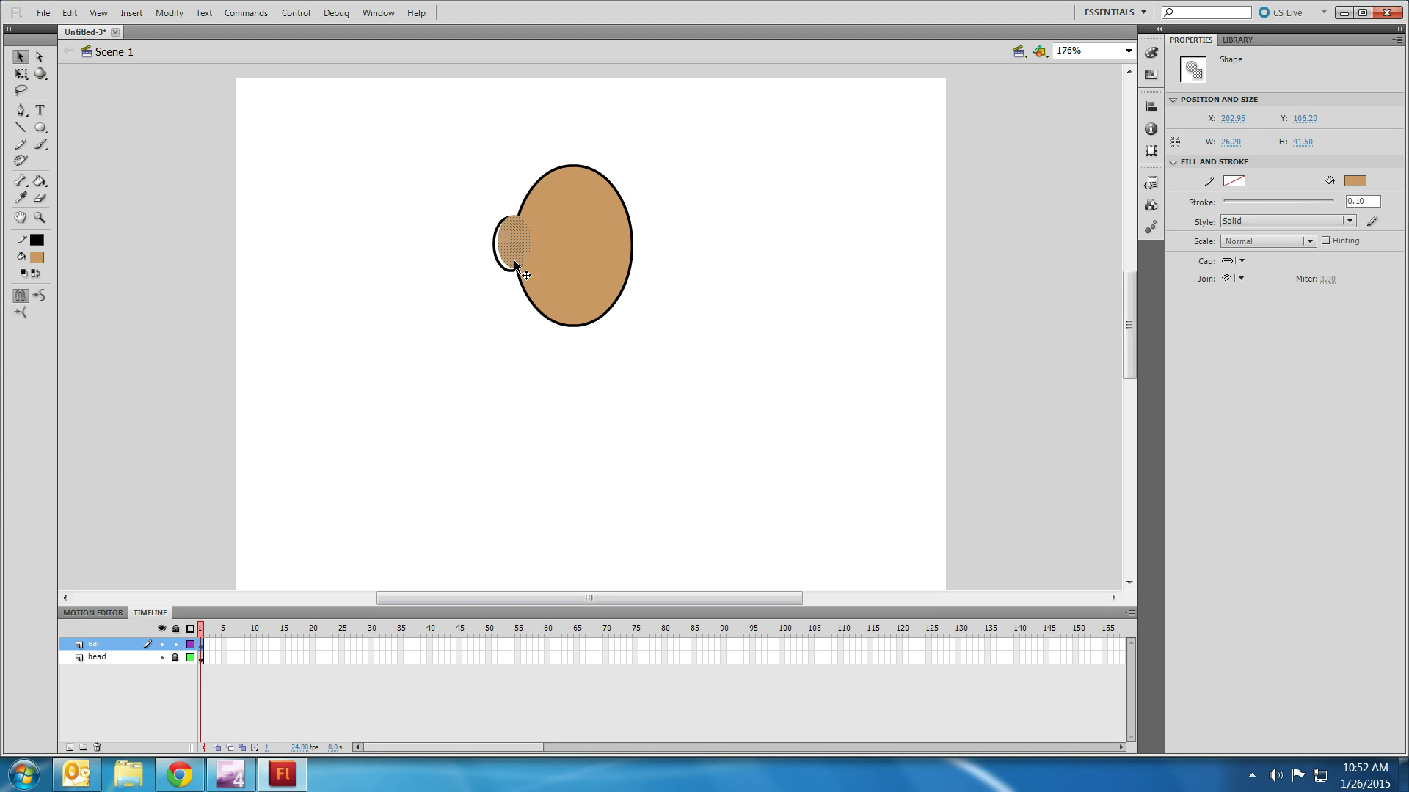
{"action": "left_click_drag", "start_coordinate": [524, 264], "coordinate": [448, 248]}
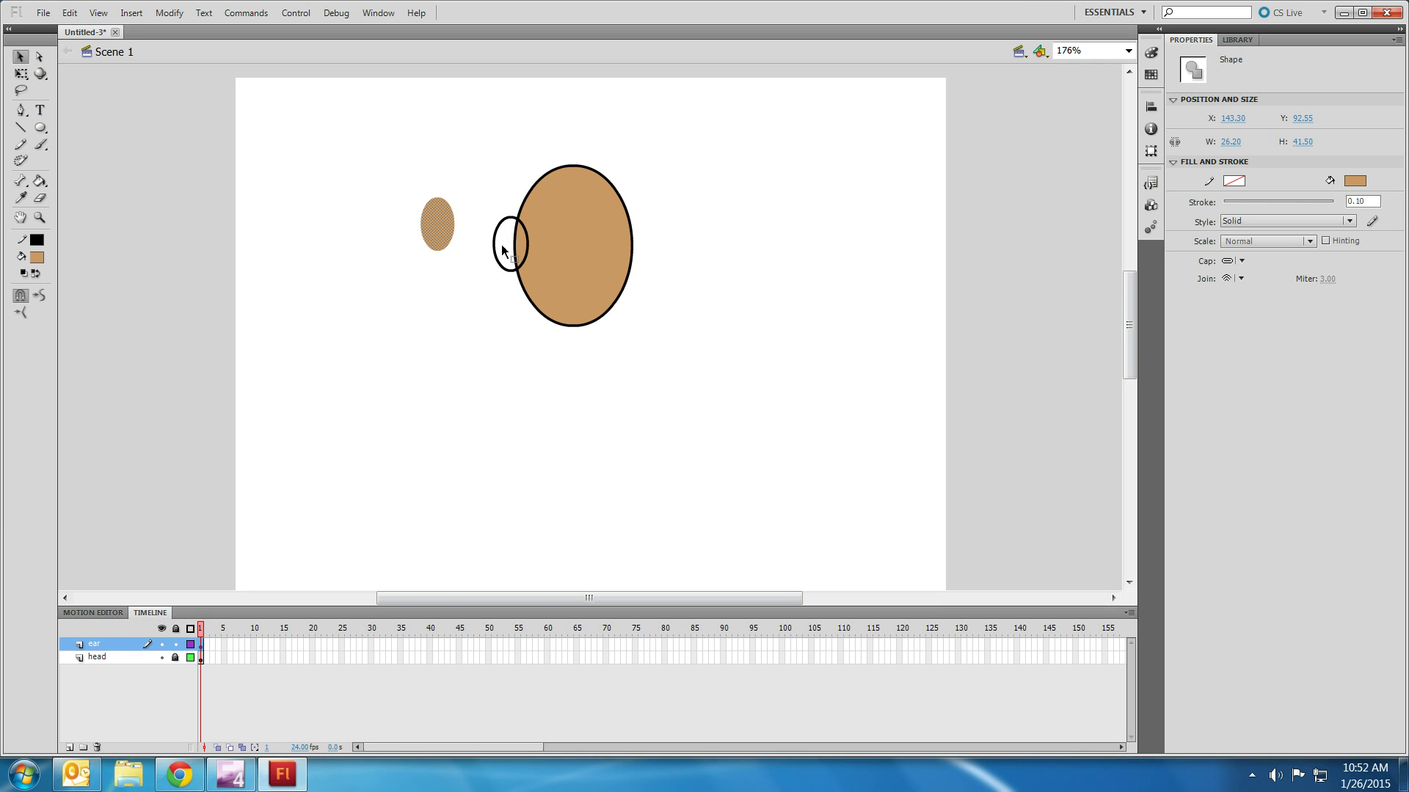
{"action": "key", "text": "ctrl+z"}
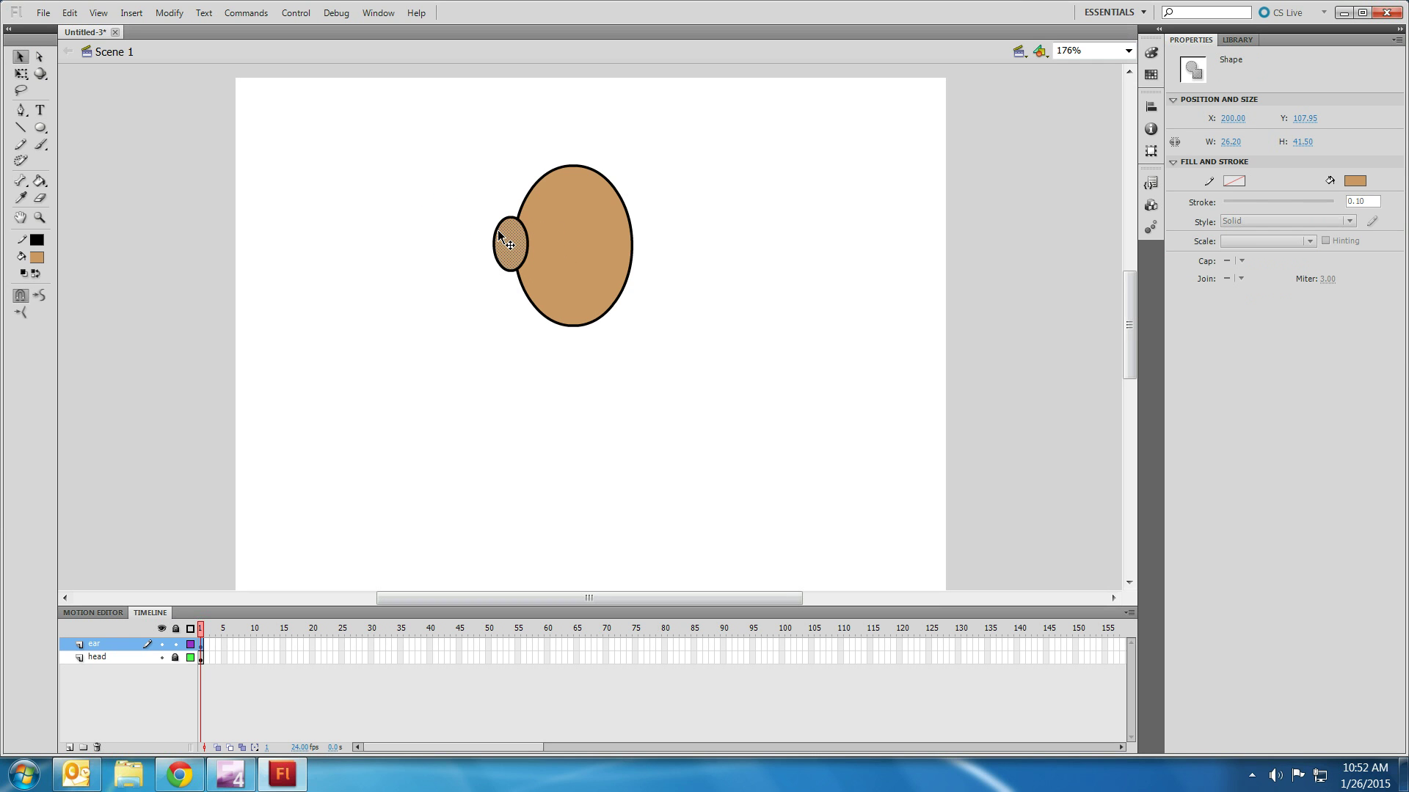
Select the ear's fill together with its outline and move it slightly lower and further right over the head's left edge
{"action": "double_click", "coordinate": [500, 227]}
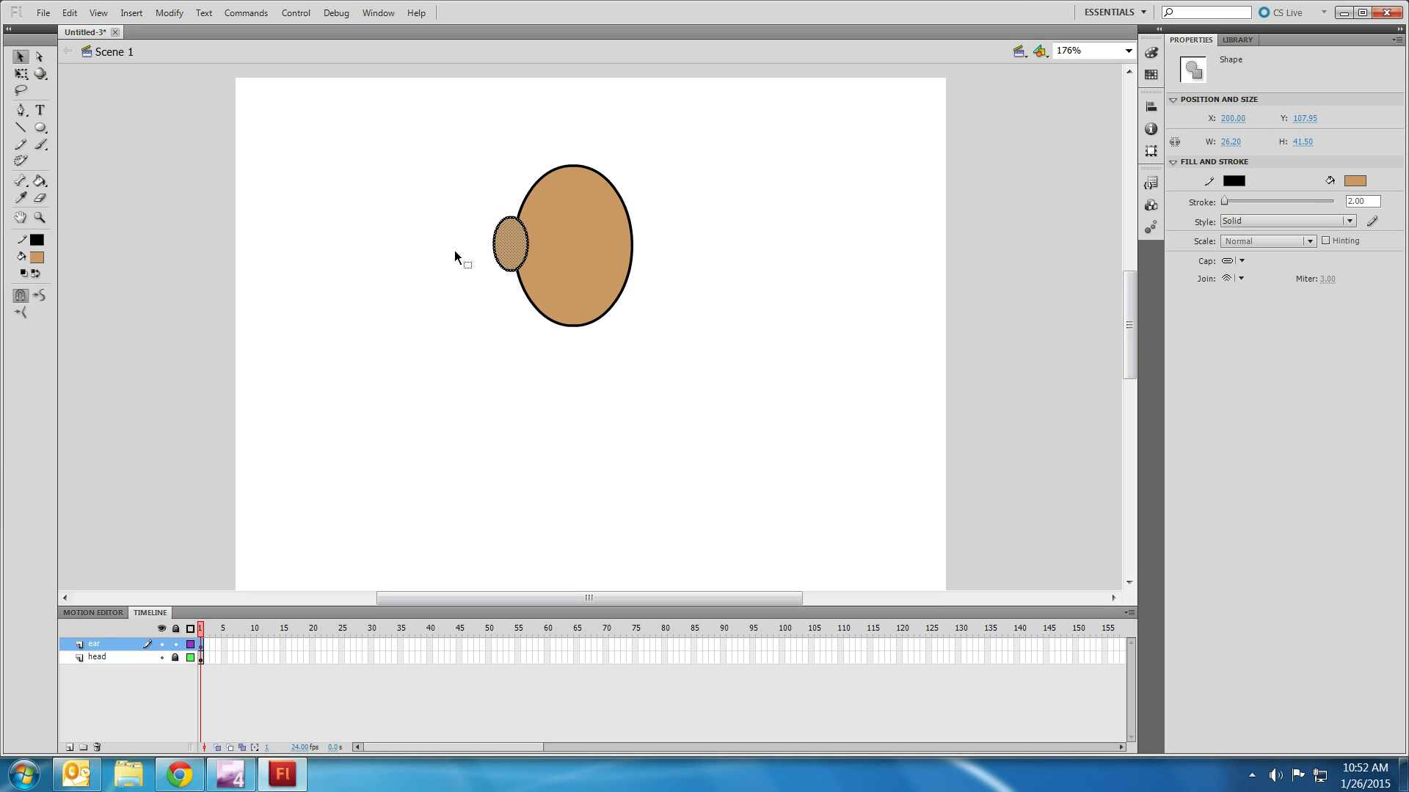
{"action": "mouse_move", "coordinate": [514, 253]}
{"action": "left_mouse_down"}
{"action": "mouse_move", "coordinate": [547, 263]}
{"action": "mouse_move", "coordinate": [515, 258]}
{"action": "mouse_move", "coordinate": [531, 255]}
{"action": "left_mouse_up"}
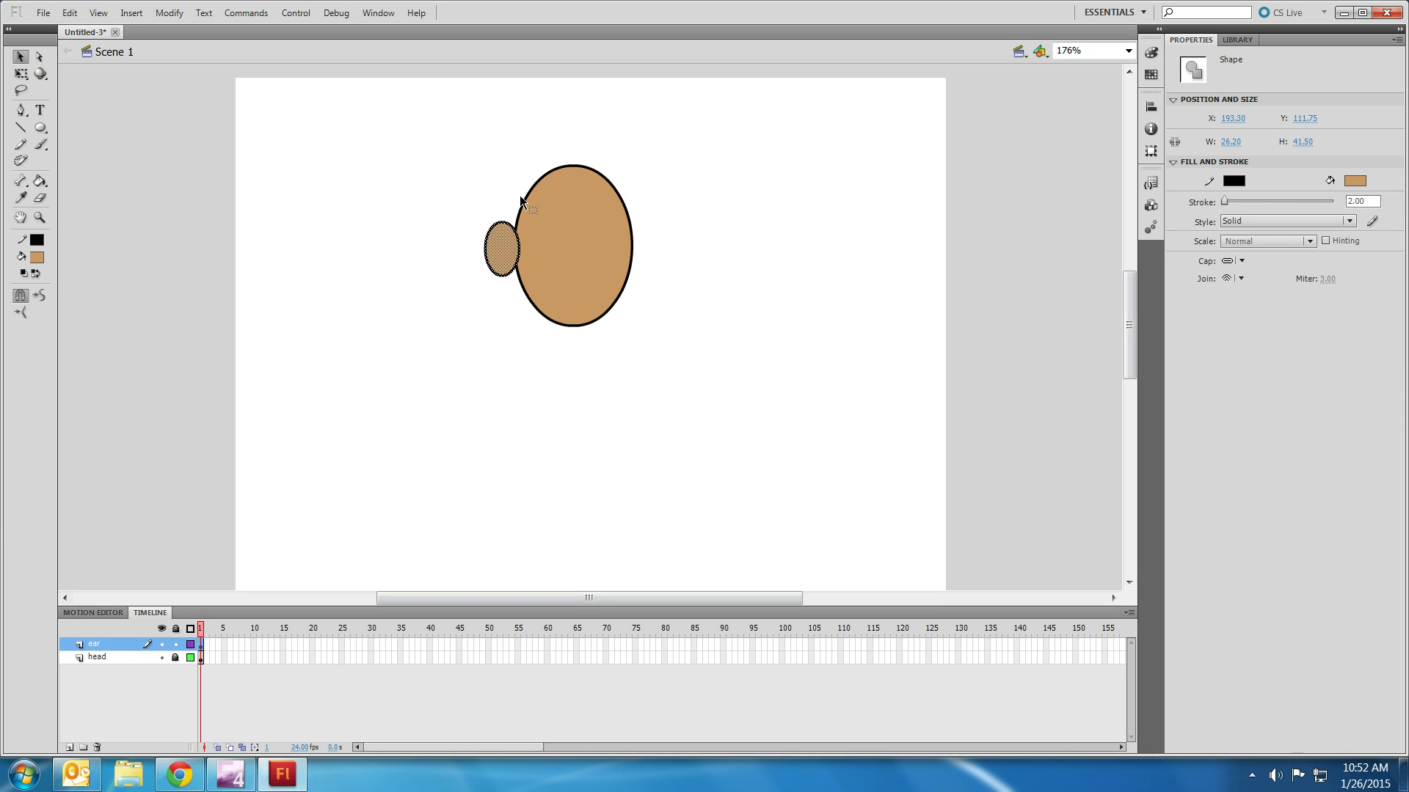
{"action": "key", "text": "Right"}
{"action": "key", "text": "Right"}
{"action": "key", "text": "Right"}
{"action": "key", "text": "Right"}
{"action": "key", "text": "Right"}
{"action": "key", "text": "Right"}
{"action": "key", "text": "Right"}
{"action": "key", "text": "Right"}
{"action": "key", "text": "Right"}
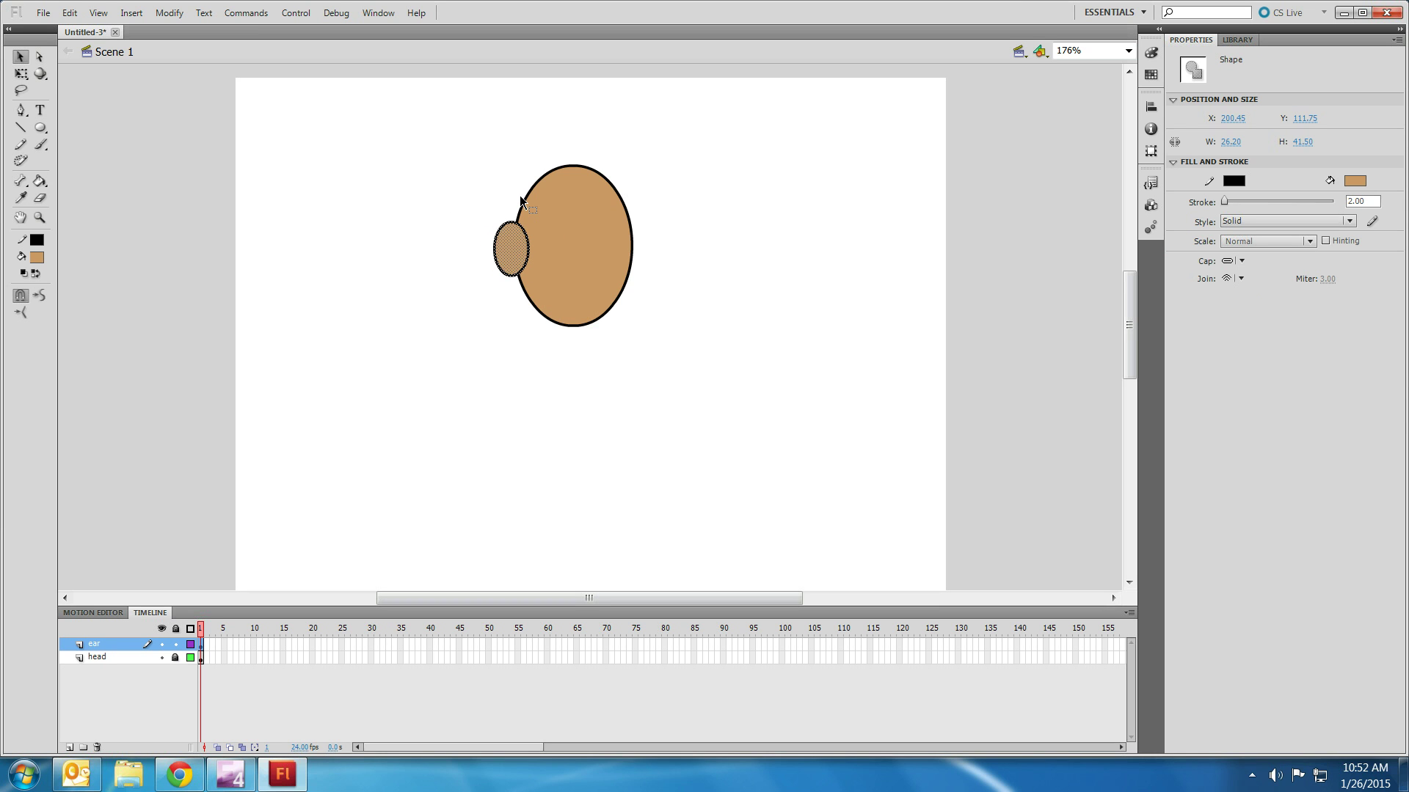
{"action": "key", "text": "Right"}
{"action": "left_click", "coordinate": [559, 181]}
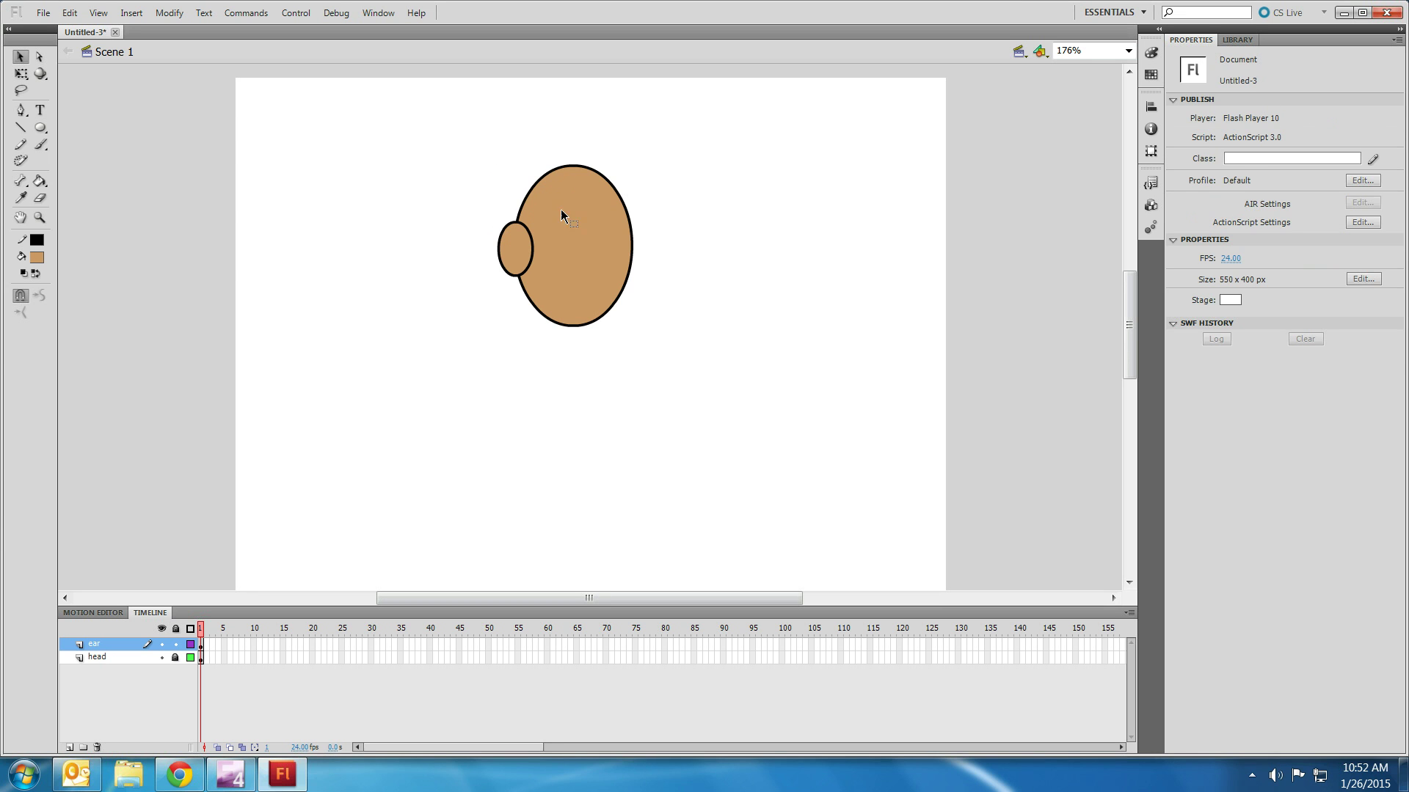
Toggle the head layer's visibility off and on, and unlock the layer
{"action": "left_click_drag", "start_coordinate": [478, 155], "coordinate": [672, 308]}
{"action": "left_click", "coordinate": [168, 658]}
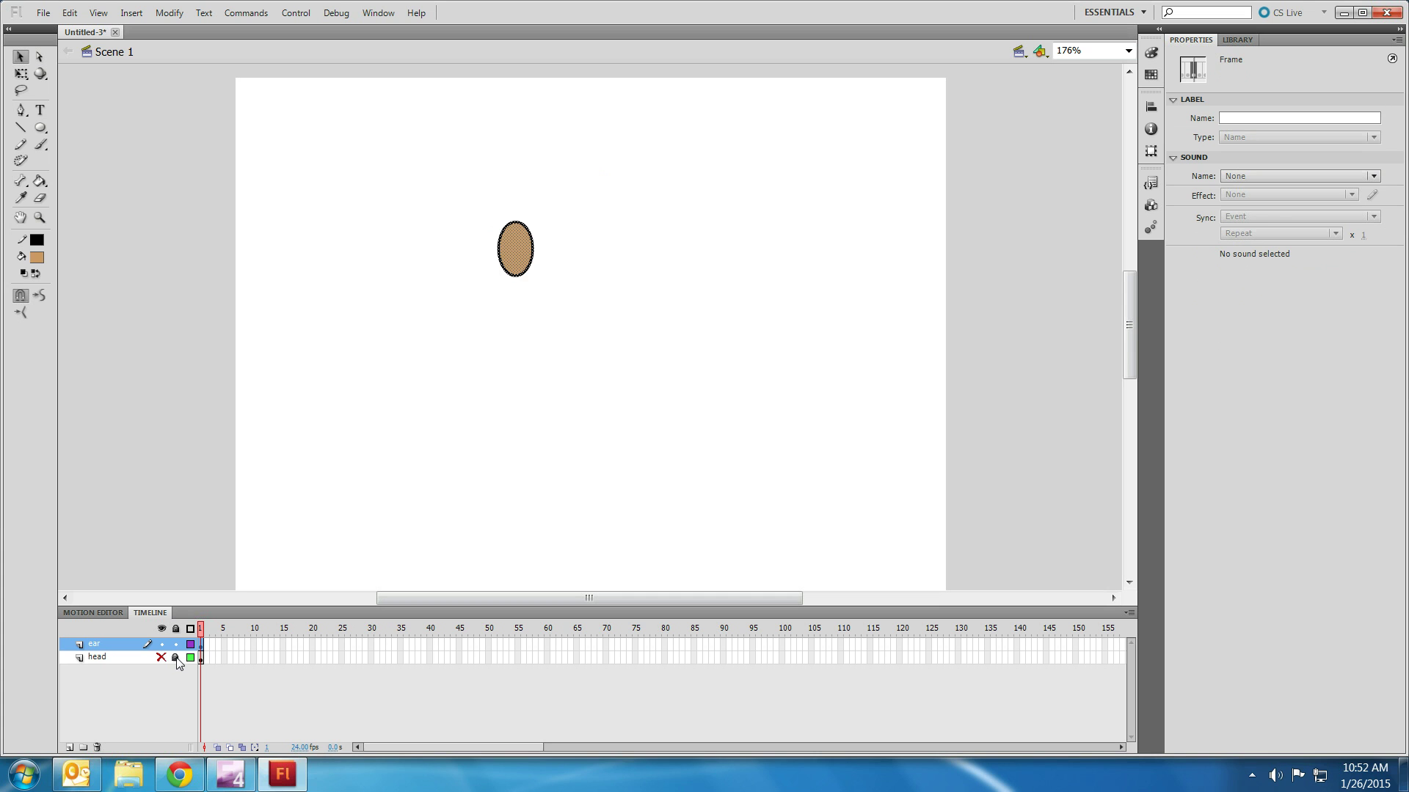
{"action": "left_click", "coordinate": [176, 658]}
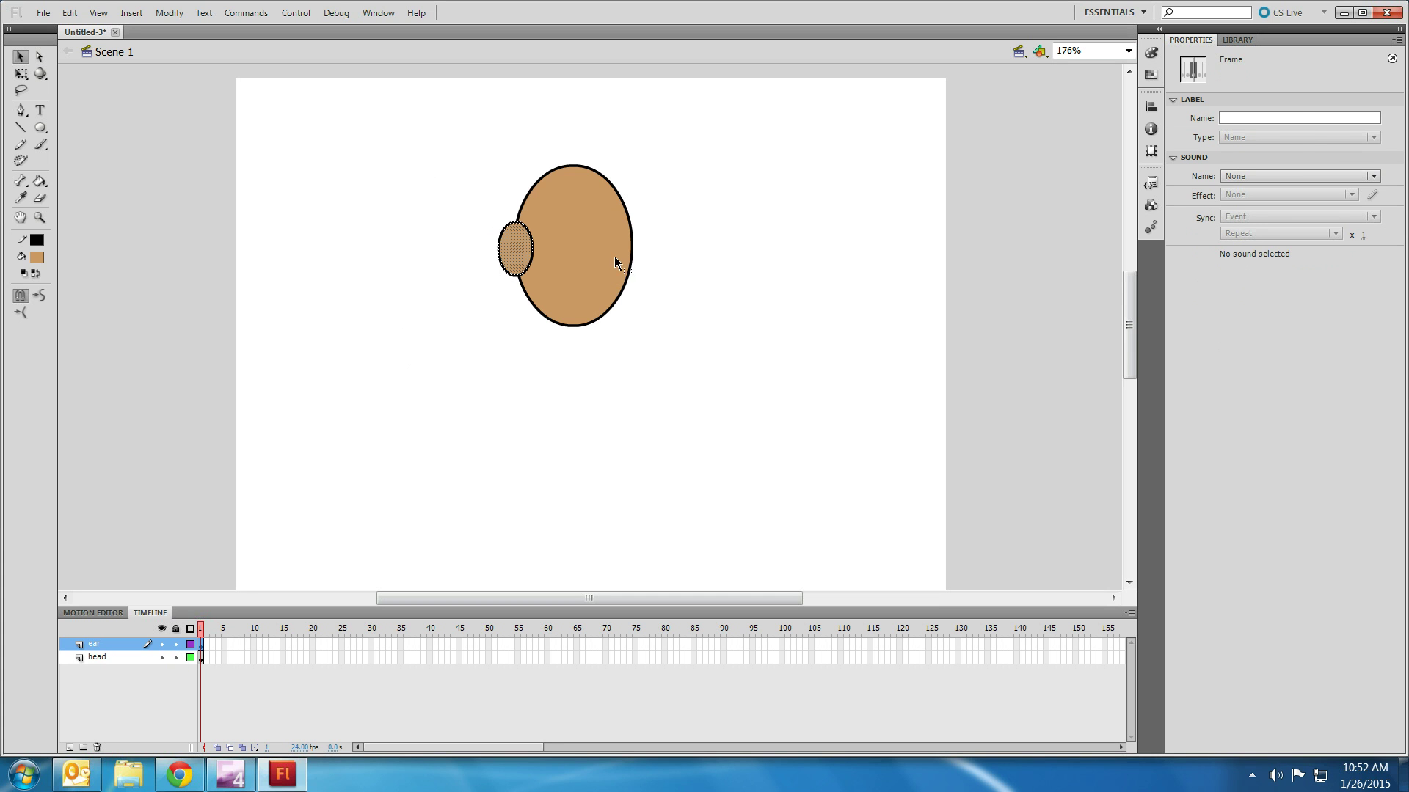
Lock the head layer, select only the ear with a marquee around both shapes, and clear the selection
{"action": "left_click_drag", "start_coordinate": [437, 104], "coordinate": [684, 363]}
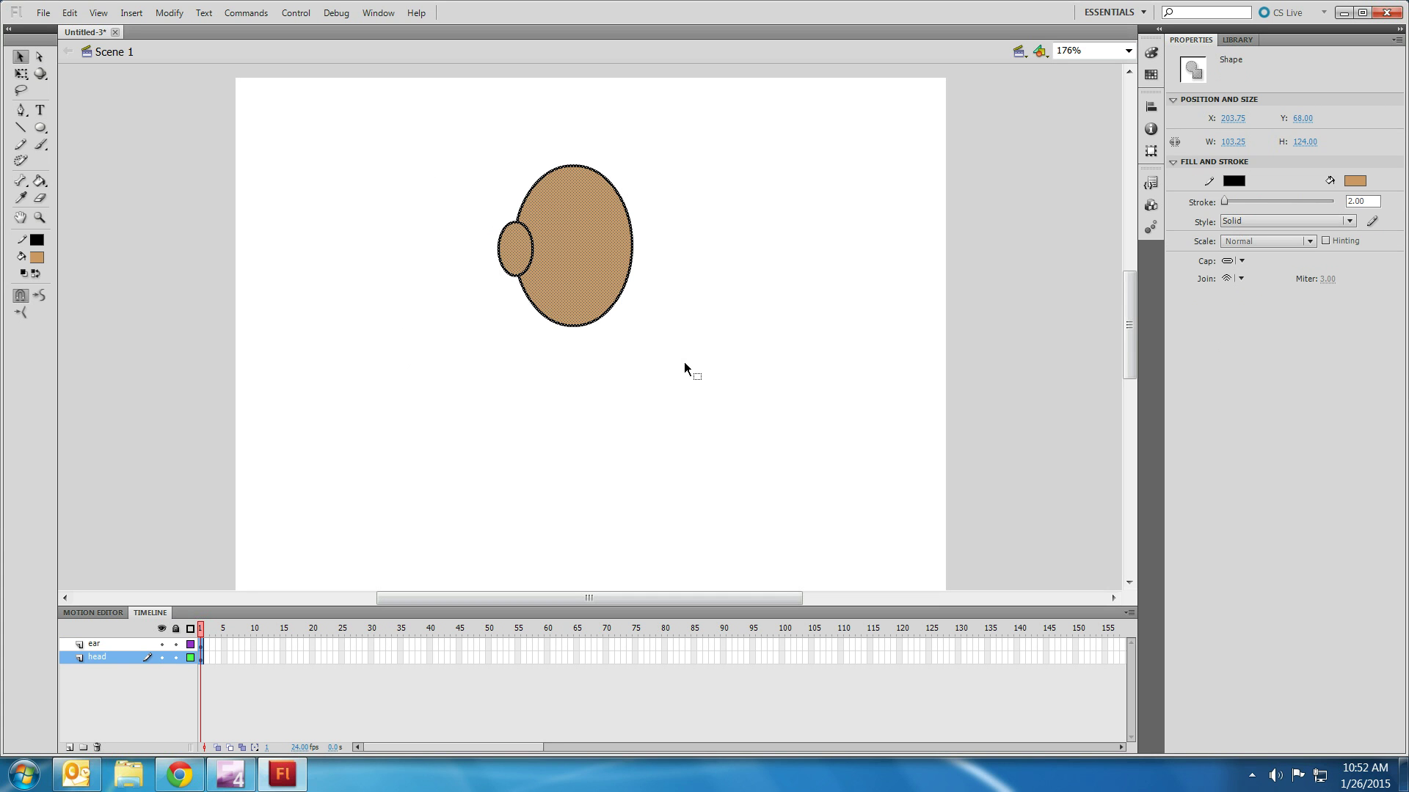
{"action": "left_click", "coordinate": [176, 658]}
{"action": "left_click_drag", "start_coordinate": [444, 144], "coordinate": [683, 393]}
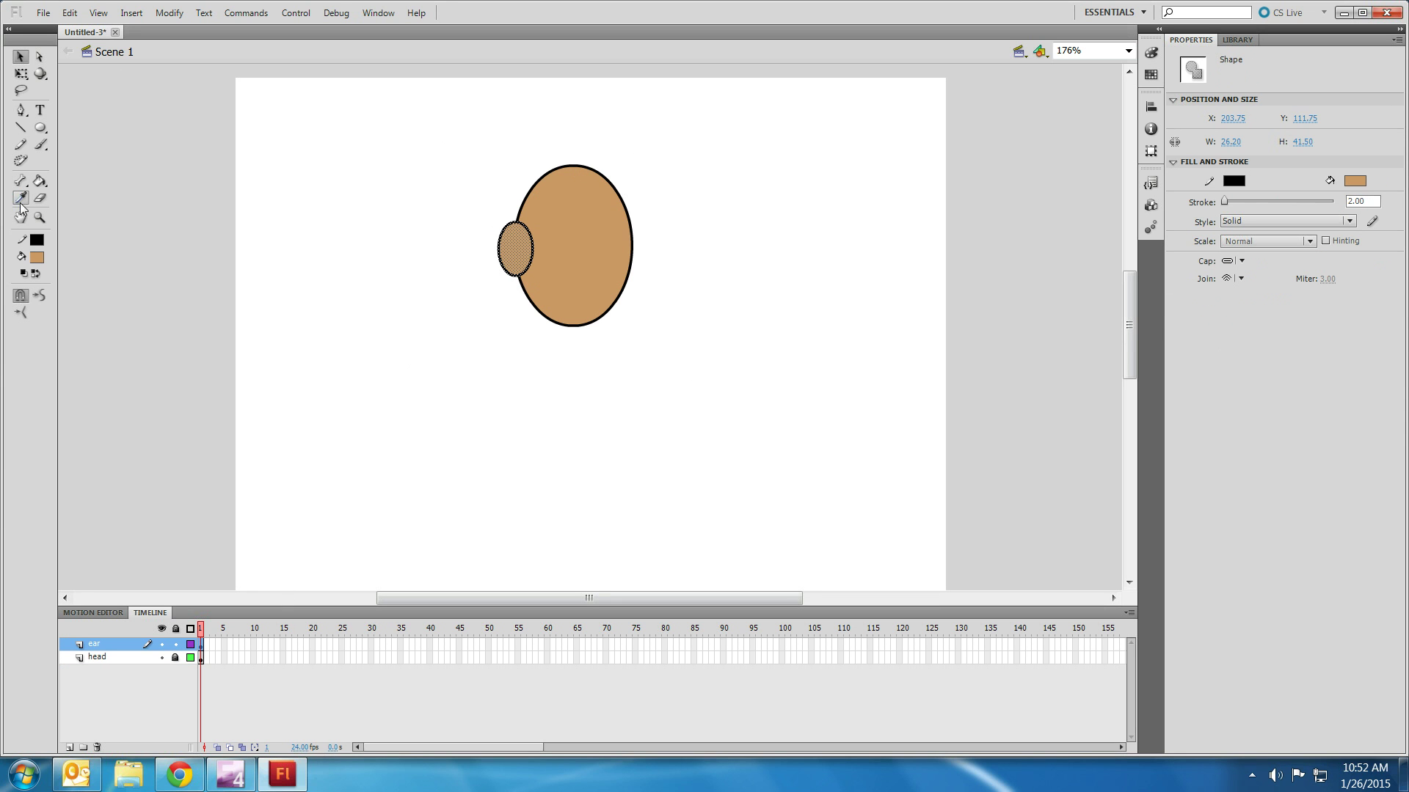
{"action": "left_click", "coordinate": [359, 245]}
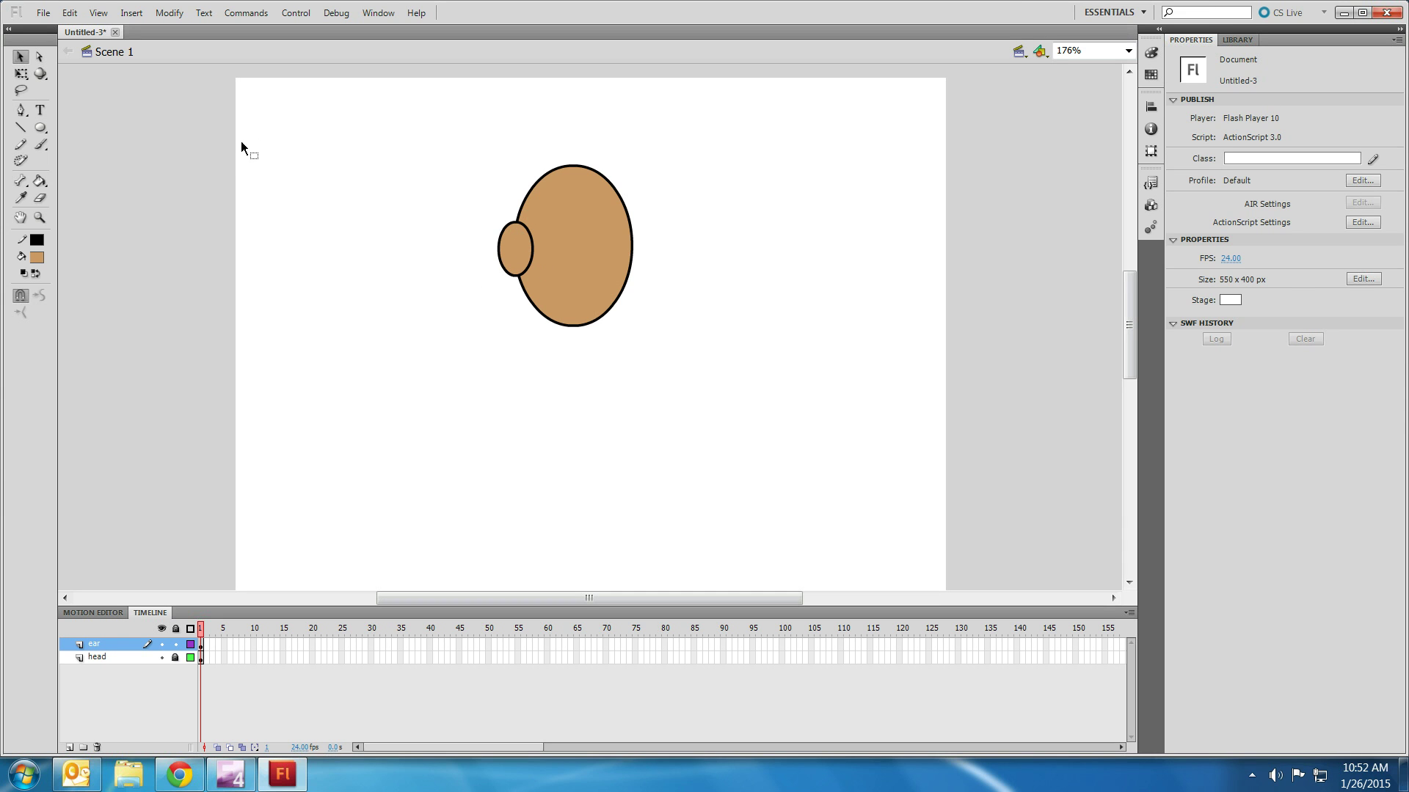
Try erasing across the ear with the Eraser in Erase Normal mode, and undo the erasures
{"action": "left_click", "coordinate": [35, 204]}
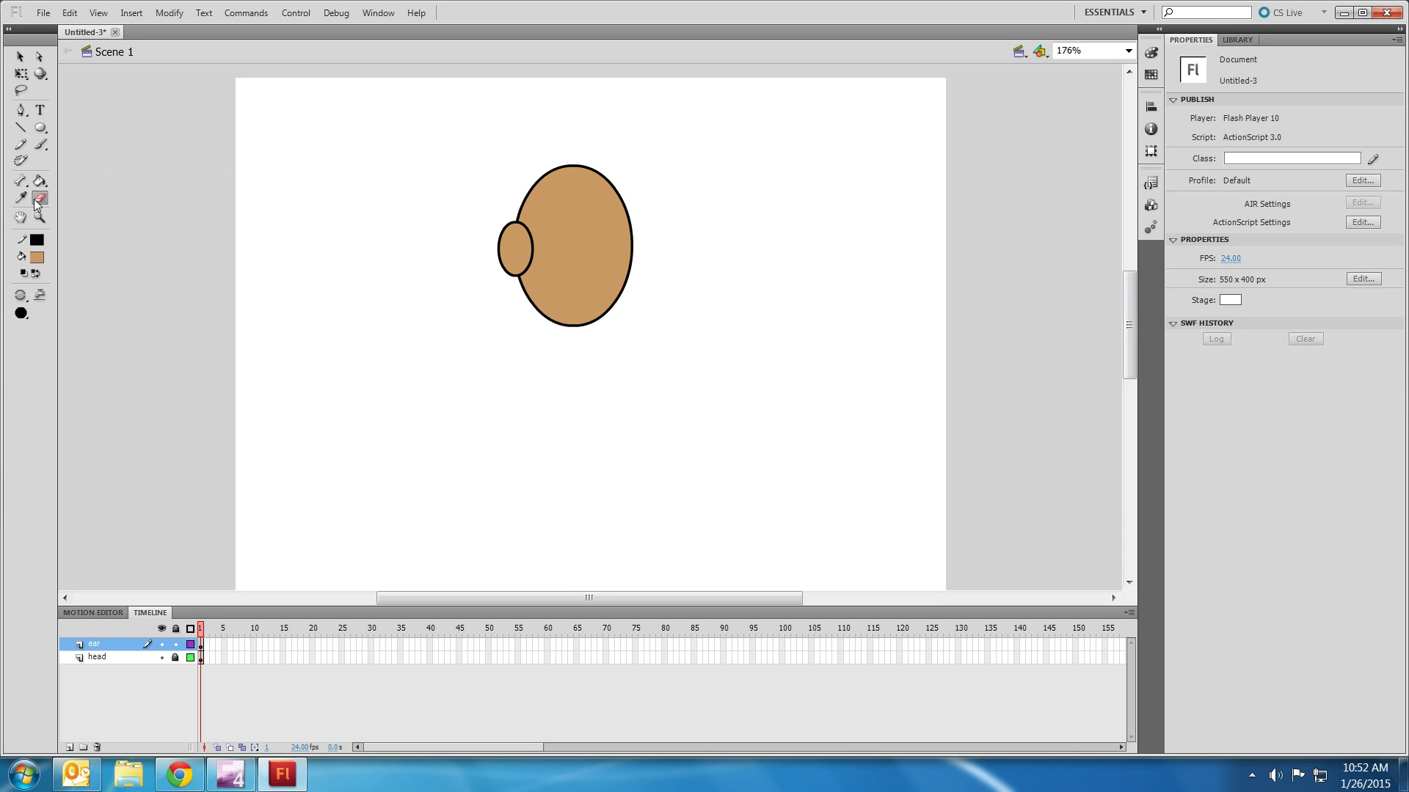
{"action": "left_click", "coordinate": [19, 295]}
{"action": "left_click", "coordinate": [88, 296]}
{"action": "left_click_drag", "start_coordinate": [490, 229], "coordinate": [597, 265]}
{"action": "left_click_drag", "start_coordinate": [526, 223], "coordinate": [579, 257]}
{"action": "key", "text": "ctrl+z"}
{"action": "key", "text": "ctrl+z"}
Erase the inner side of the ear's outline where it overlaps the head
{"action": "left_click", "coordinate": [20, 299]}
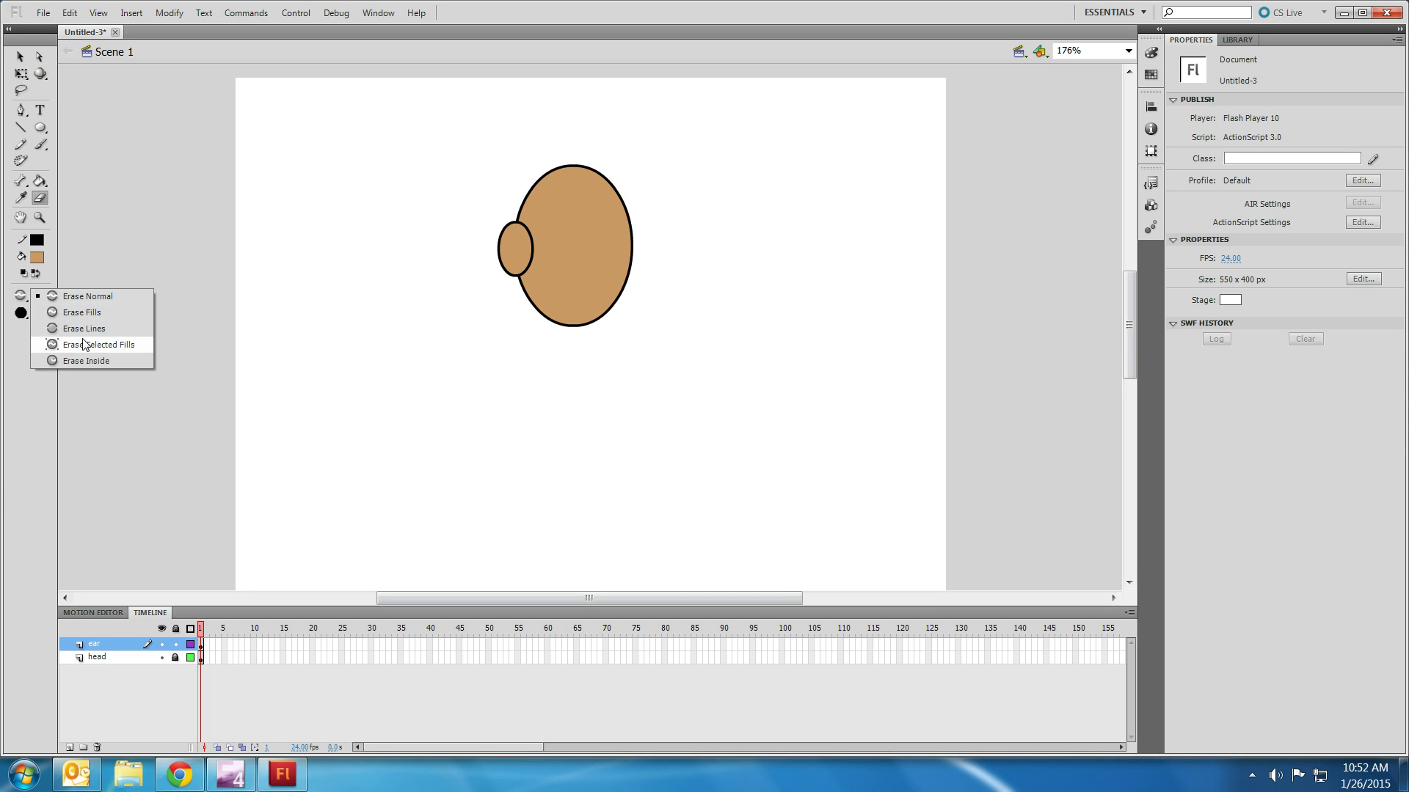
{"action": "left_click", "coordinate": [81, 343]}
{"action": "left_click_drag", "start_coordinate": [528, 230], "coordinate": [531, 269]}
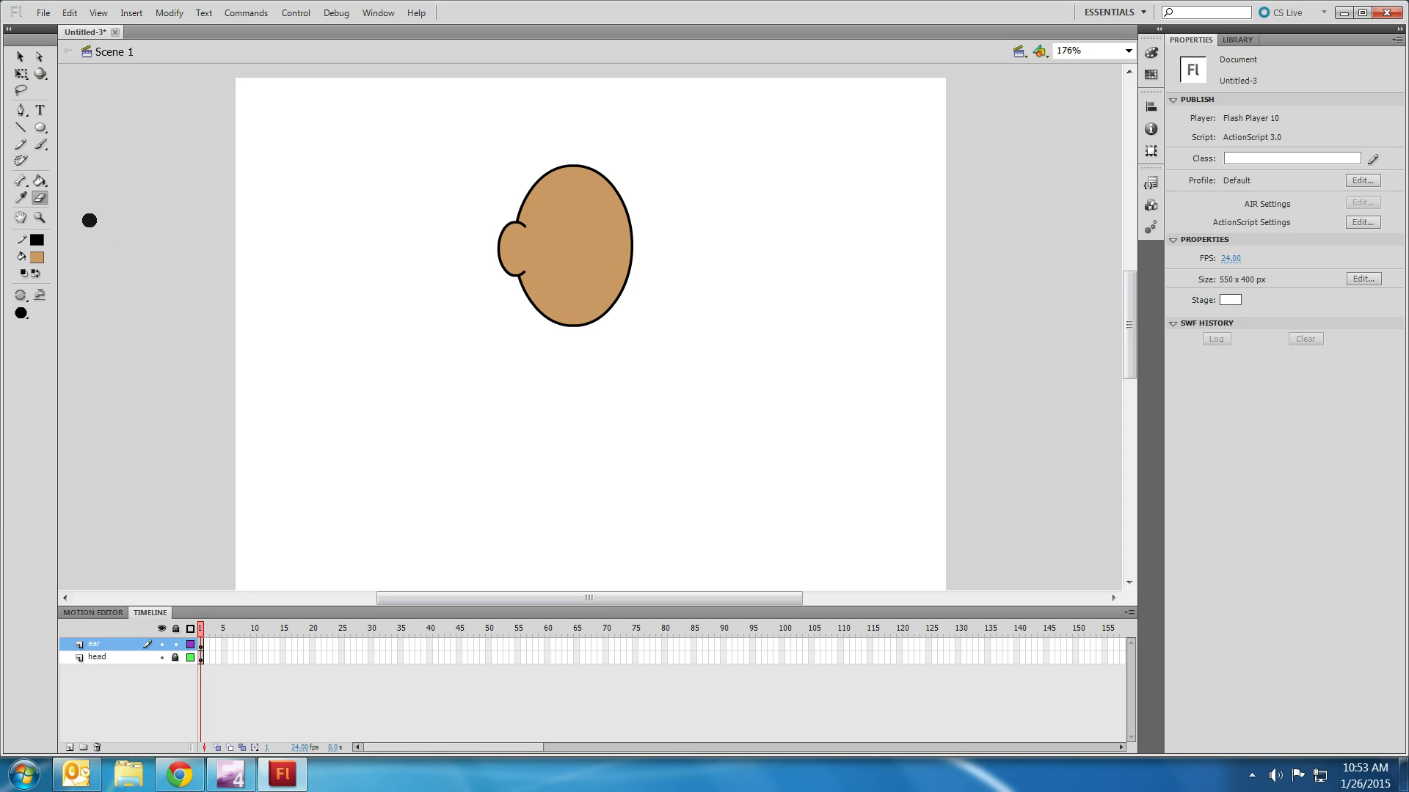
Add a new layer above the ear layer and name it nose
{"action": "left_click", "coordinate": [68, 746]}
{"action": "double_click", "coordinate": [96, 645]}
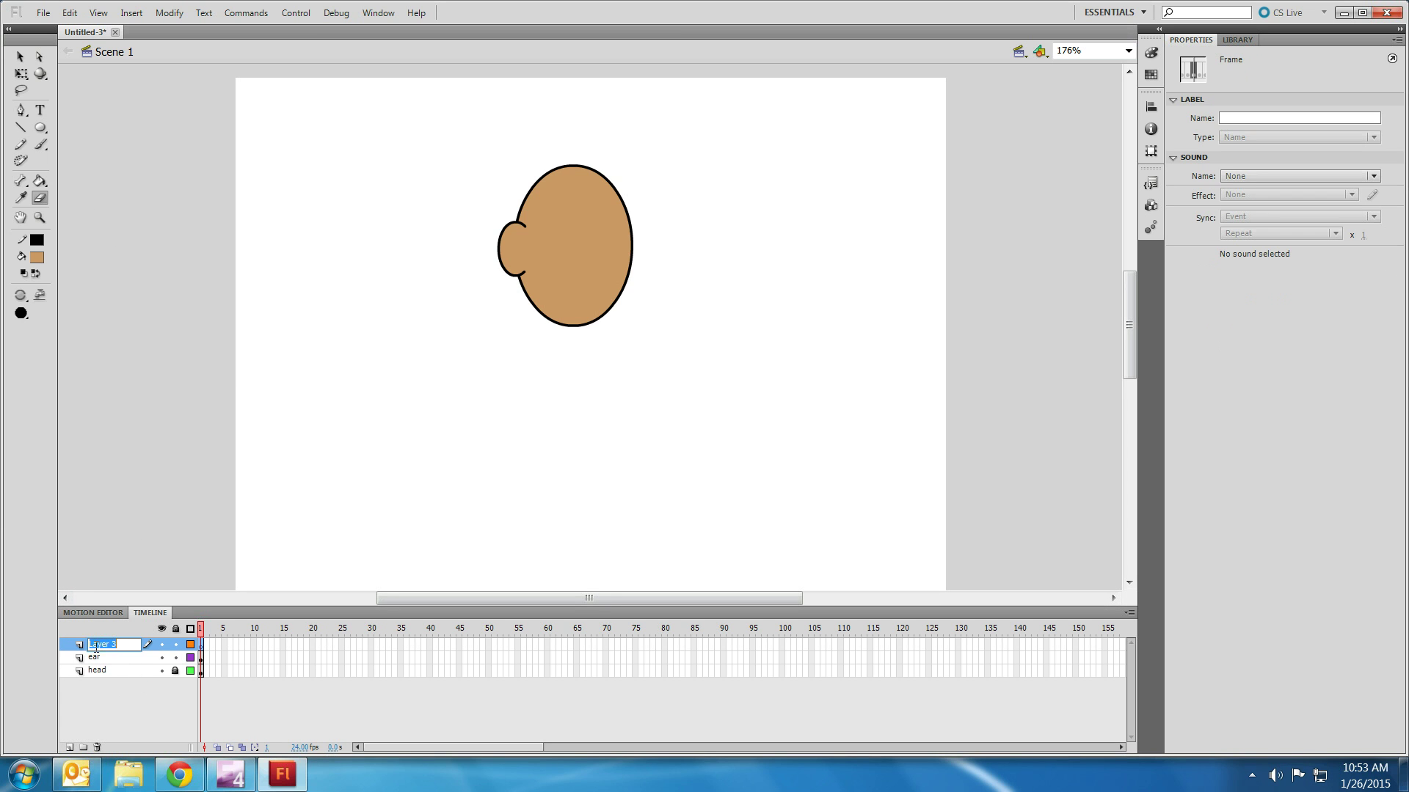
{"action": "type", "text": "nose"}
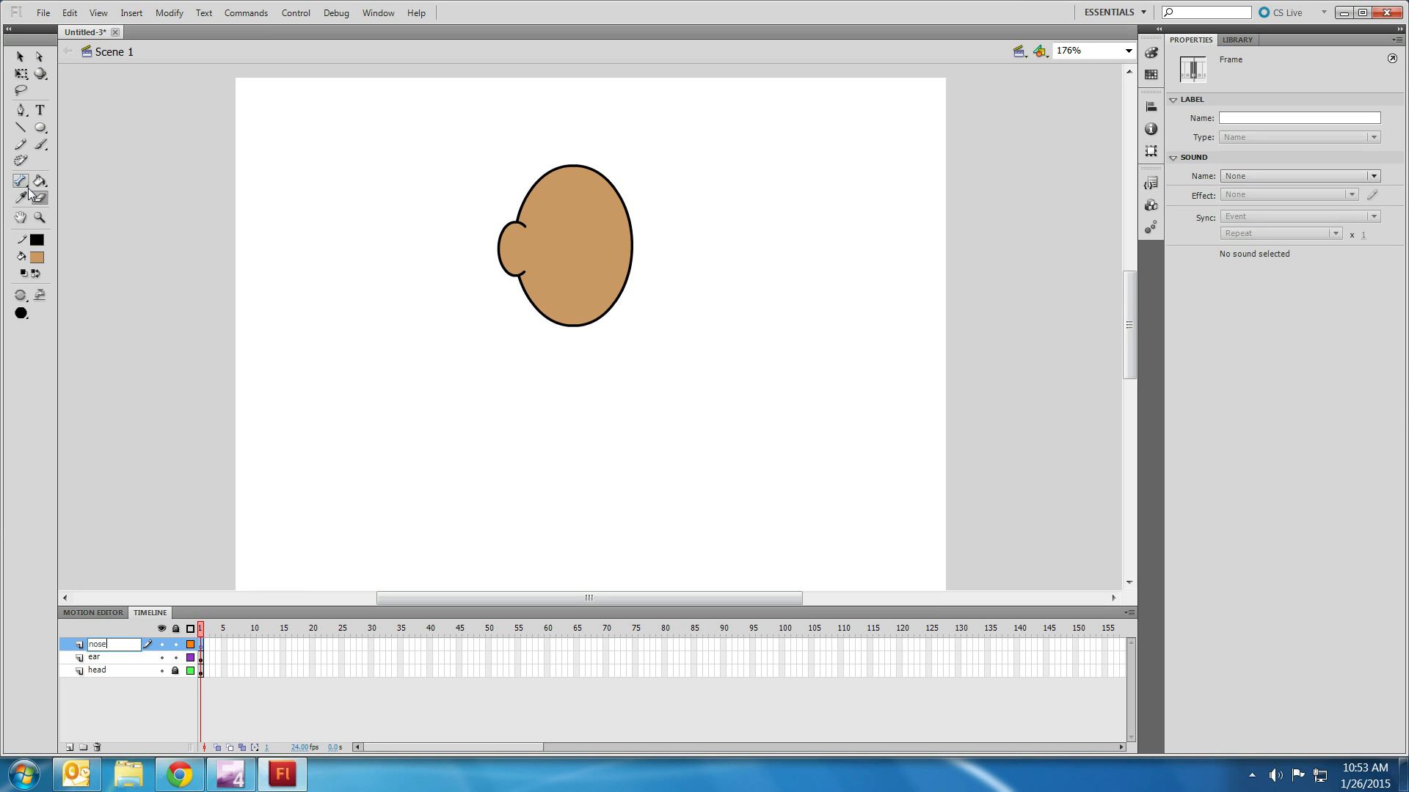
Try the Pencil tool in Straighten mode with two freehand lines beside the head, and undo both
{"action": "left_click", "coordinate": [21, 145]}
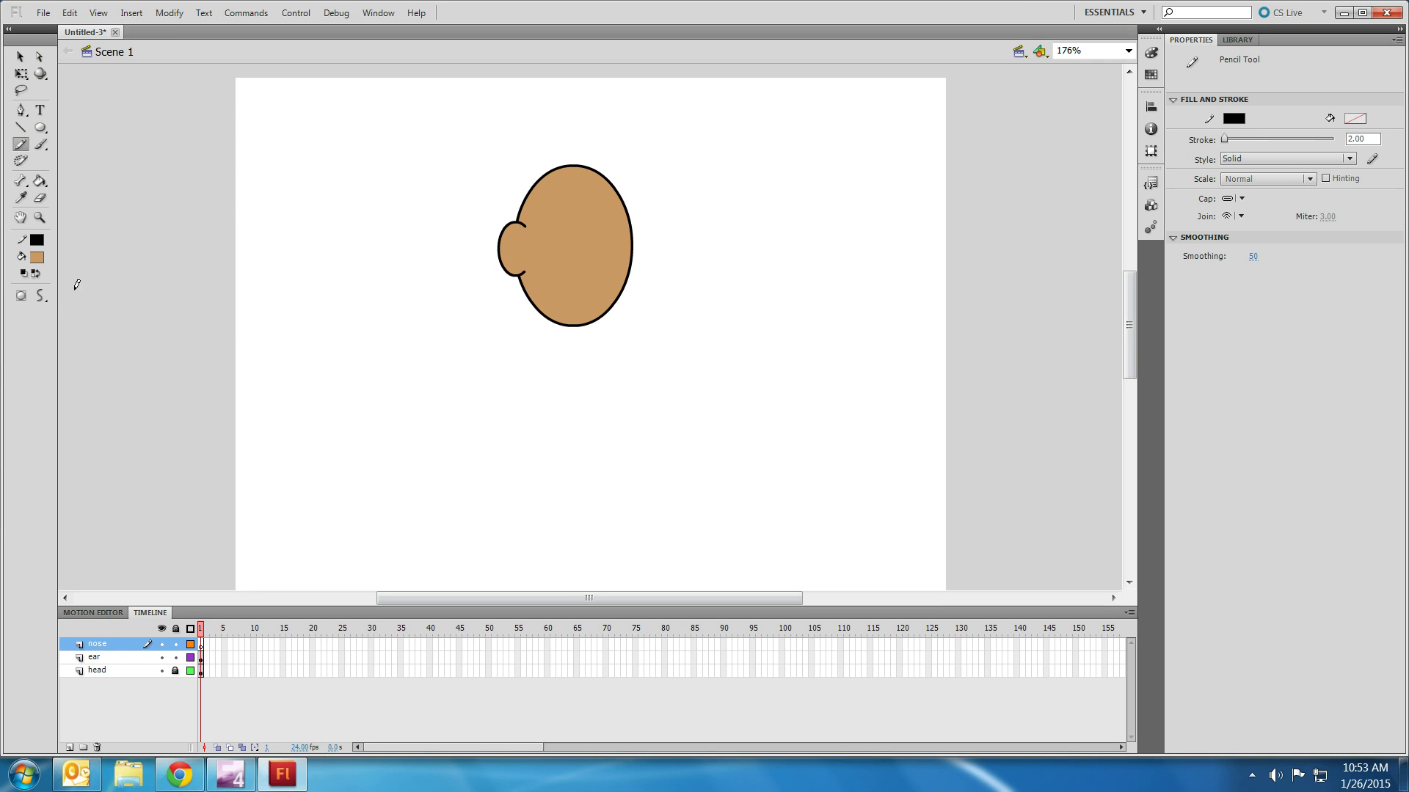
{"action": "left_click", "coordinate": [40, 296]}
{"action": "left_click", "coordinate": [84, 295]}
{"action": "mouse_move", "coordinate": [449, 255]}
{"action": "left_mouse_down"}
{"action": "mouse_move", "coordinate": [523, 358]}
{"action": "mouse_move", "coordinate": [473, 404]}
{"action": "left_mouse_up"}
{"action": "mouse_move", "coordinate": [408, 241]}
{"action": "left_mouse_down"}
{"action": "mouse_move", "coordinate": [444, 277]}
{"action": "mouse_move", "coordinate": [239, 443]}
{"action": "left_mouse_up"}
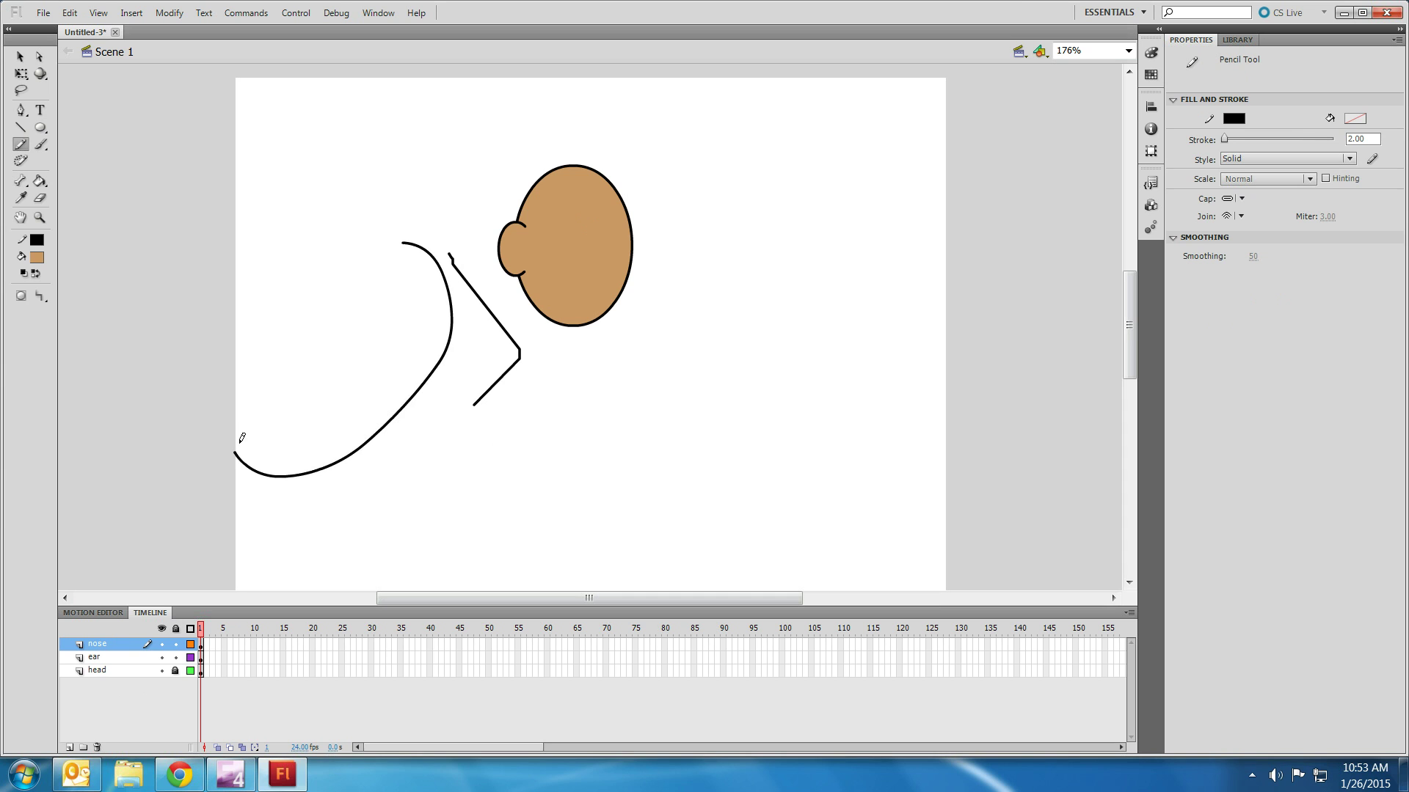
{"action": "key", "text": "ctrl+z"}
{"action": "key", "text": "ctrl+z"}
Set the Pencil tool to Smooth mode and draw a hooked nose line on the face
{"action": "left_click", "coordinate": [40, 295]}
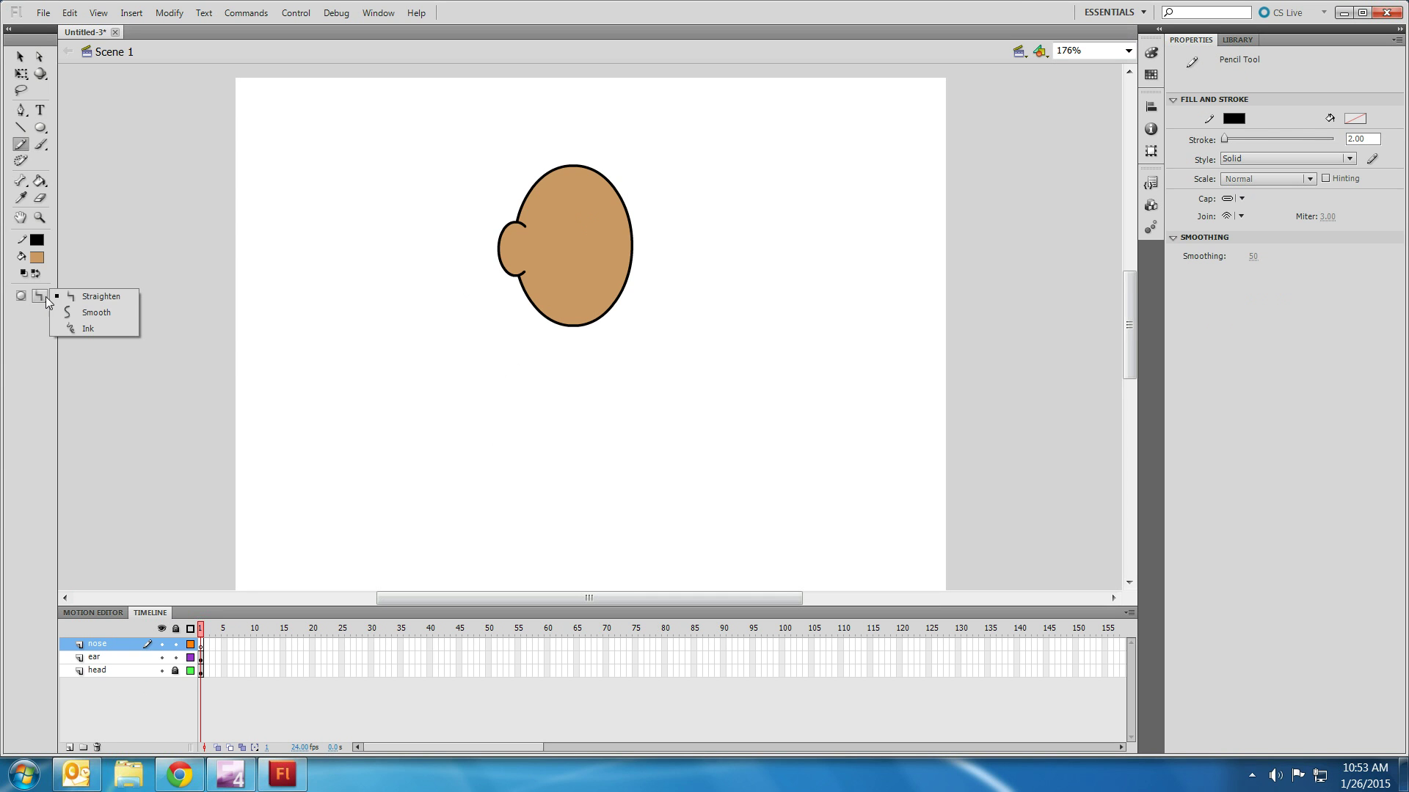
{"action": "left_click", "coordinate": [88, 313]}
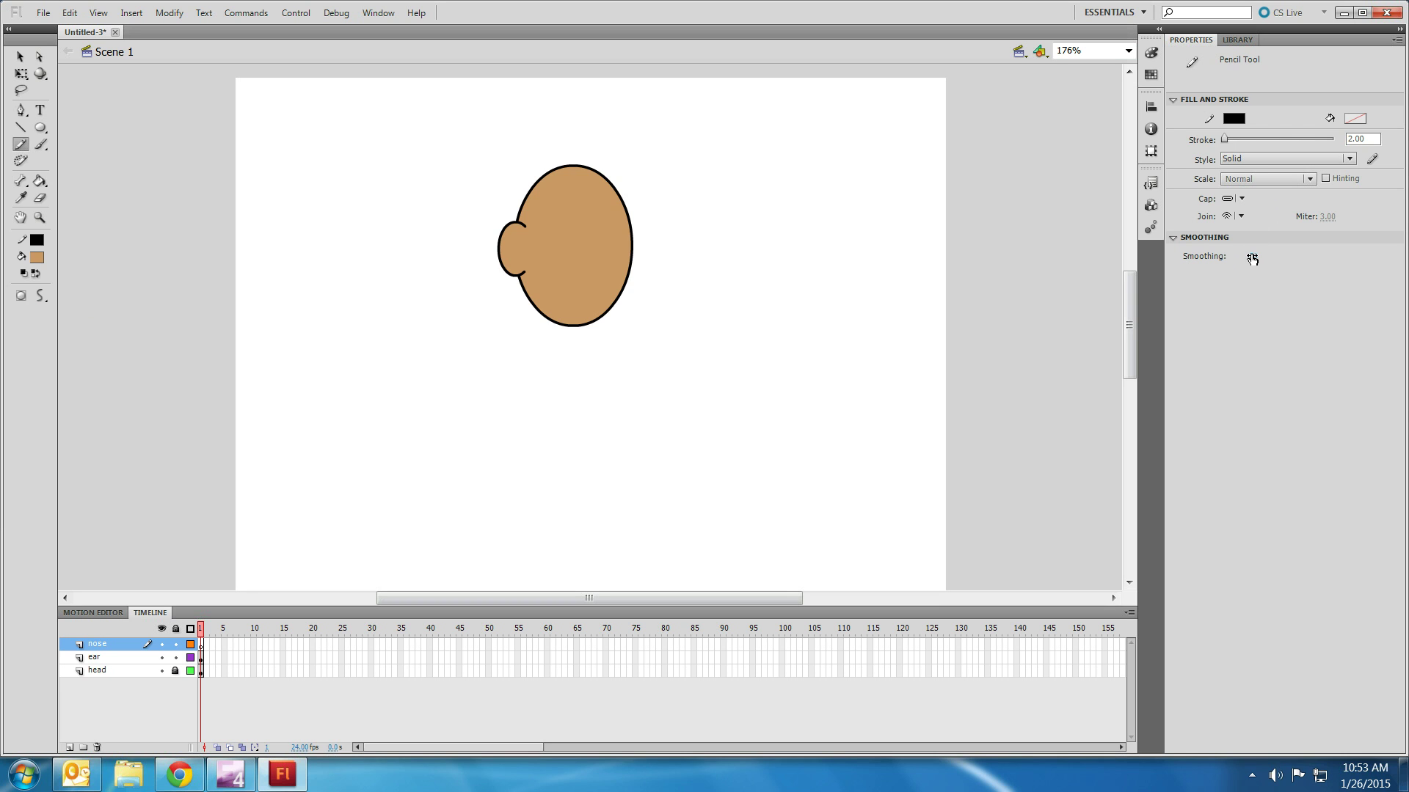
{"action": "left_click", "coordinate": [1252, 257]}
{"action": "mouse_move", "coordinate": [579, 245]}
{"action": "left_mouse_down"}
{"action": "mouse_move", "coordinate": [591, 268]}
{"action": "mouse_move", "coordinate": [578, 273]}
{"action": "left_mouse_up"}
Lock the ear layer, select the whole nose line and move it slightly to the right on the face
{"action": "left_click", "coordinate": [20, 57]}
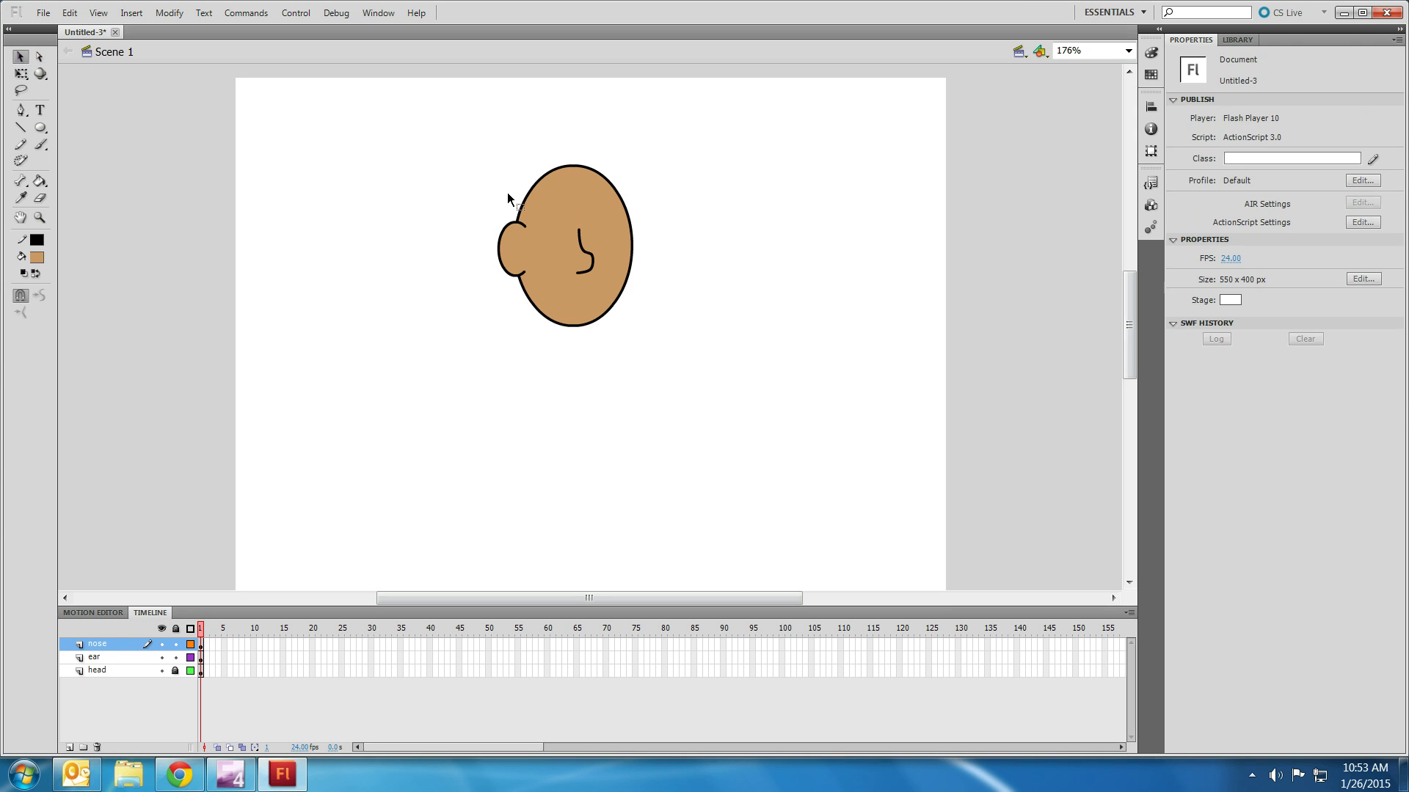
{"action": "left_click", "coordinate": [584, 256]}
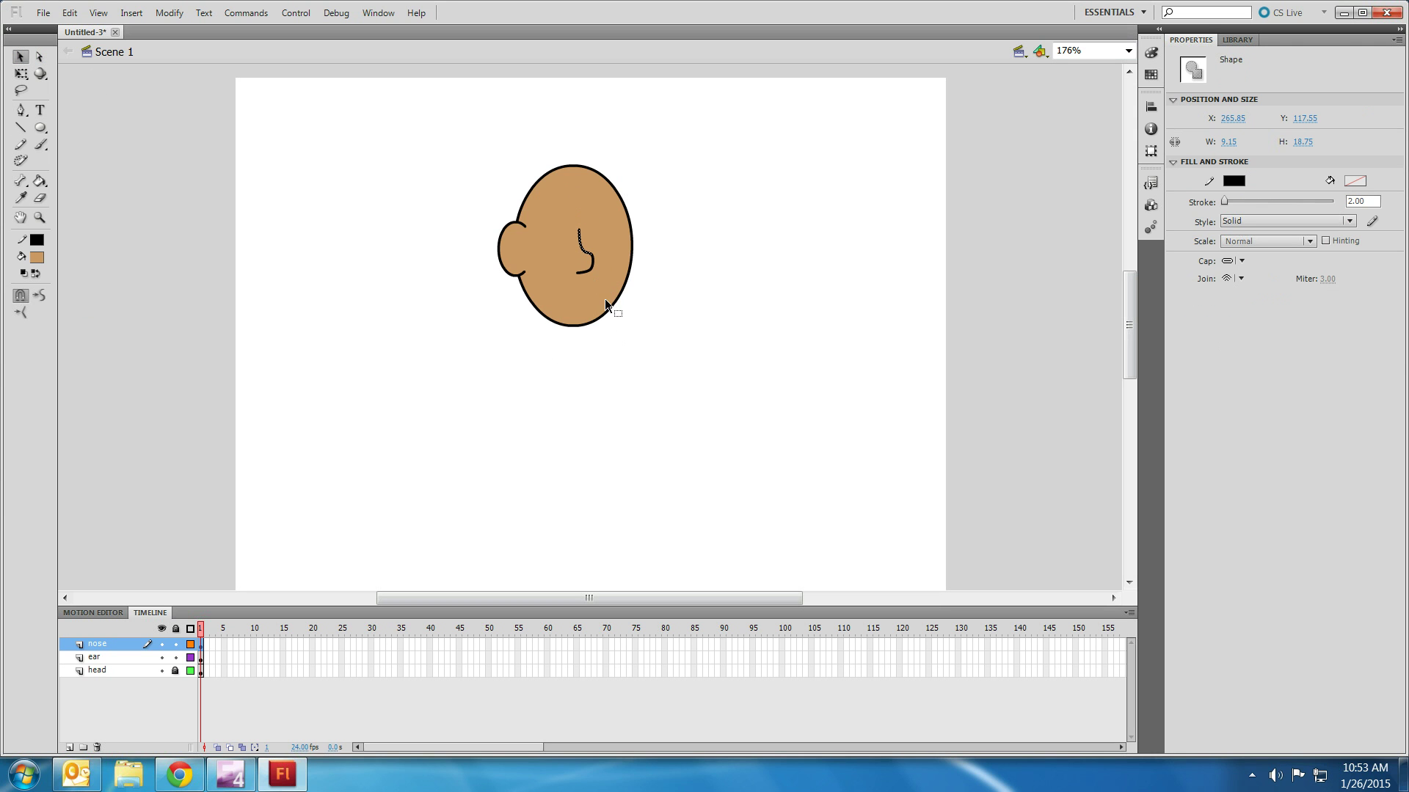
{"action": "left_click", "coordinate": [176, 658]}
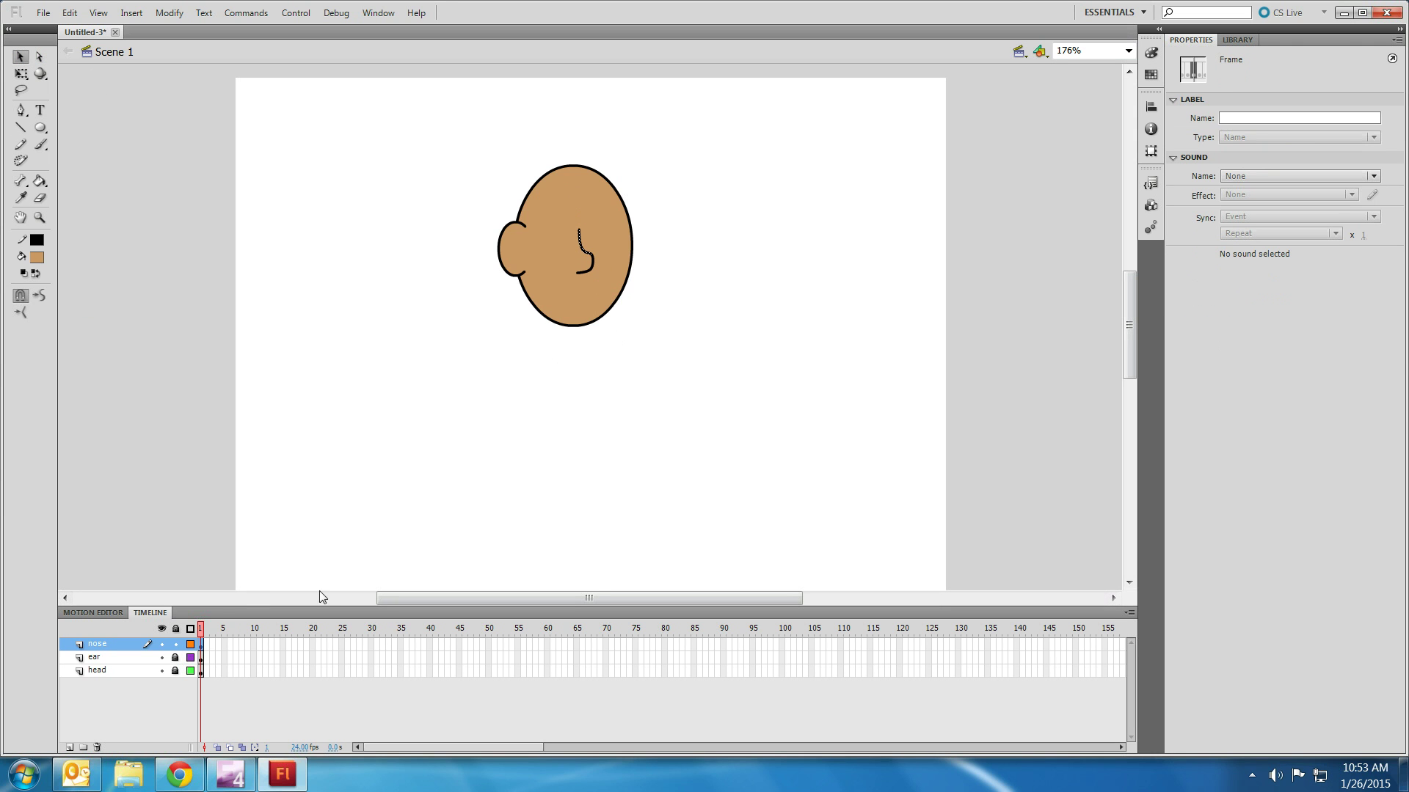
{"action": "left_click_drag", "start_coordinate": [623, 292], "coordinate": [578, 196]}
{"action": "left_click_drag", "start_coordinate": [613, 289], "coordinate": [555, 200]}
{"action": "mouse_move", "coordinate": [593, 258]}
{"action": "left_mouse_down"}
{"action": "mouse_move", "coordinate": [644, 265]}
{"action": "mouse_move", "coordinate": [575, 219]}
{"action": "left_mouse_up"}
{"action": "left_click", "coordinate": [603, 277]}
{"action": "left_click", "coordinate": [598, 266]}
{"action": "key", "text": "ctrl+z"}
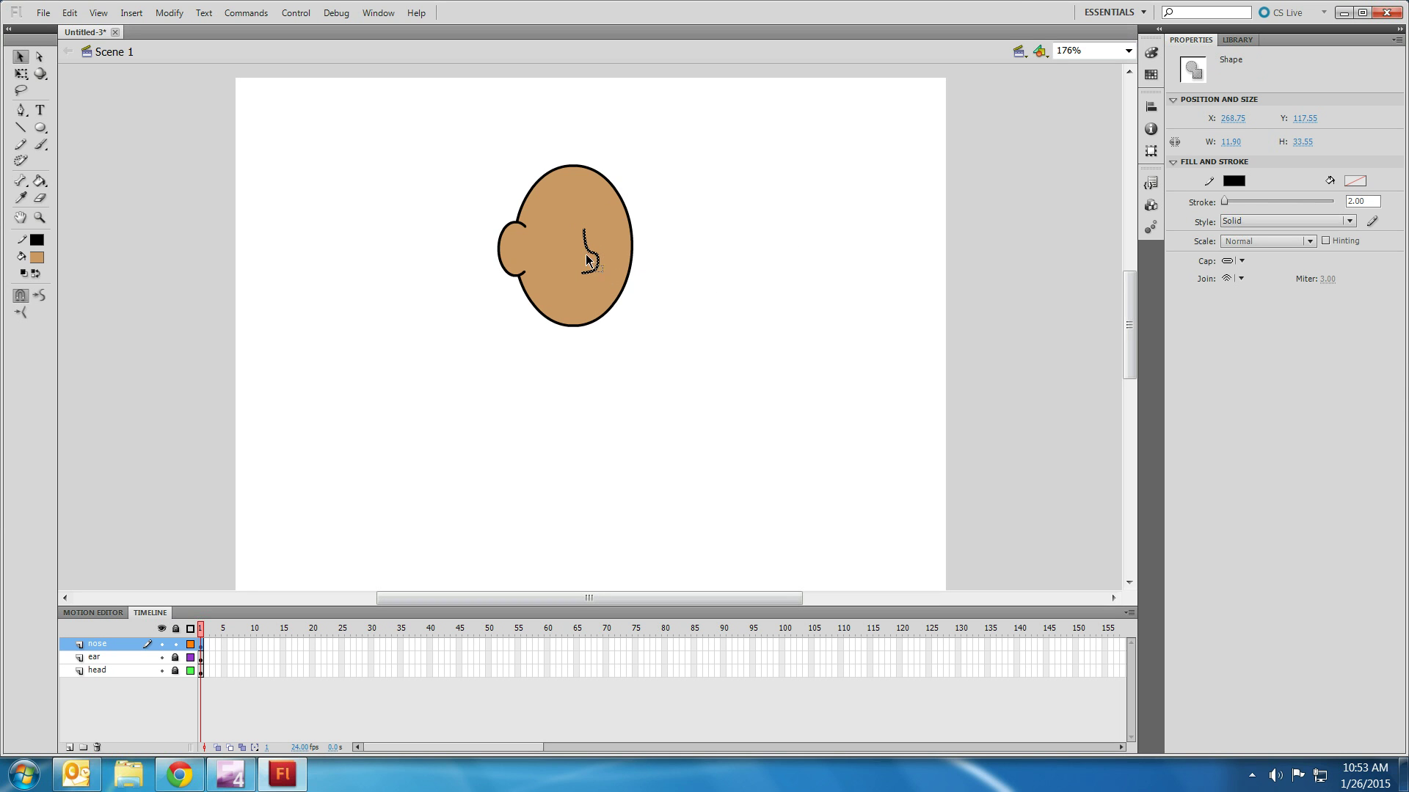
{"action": "left_click", "coordinate": [690, 283]}
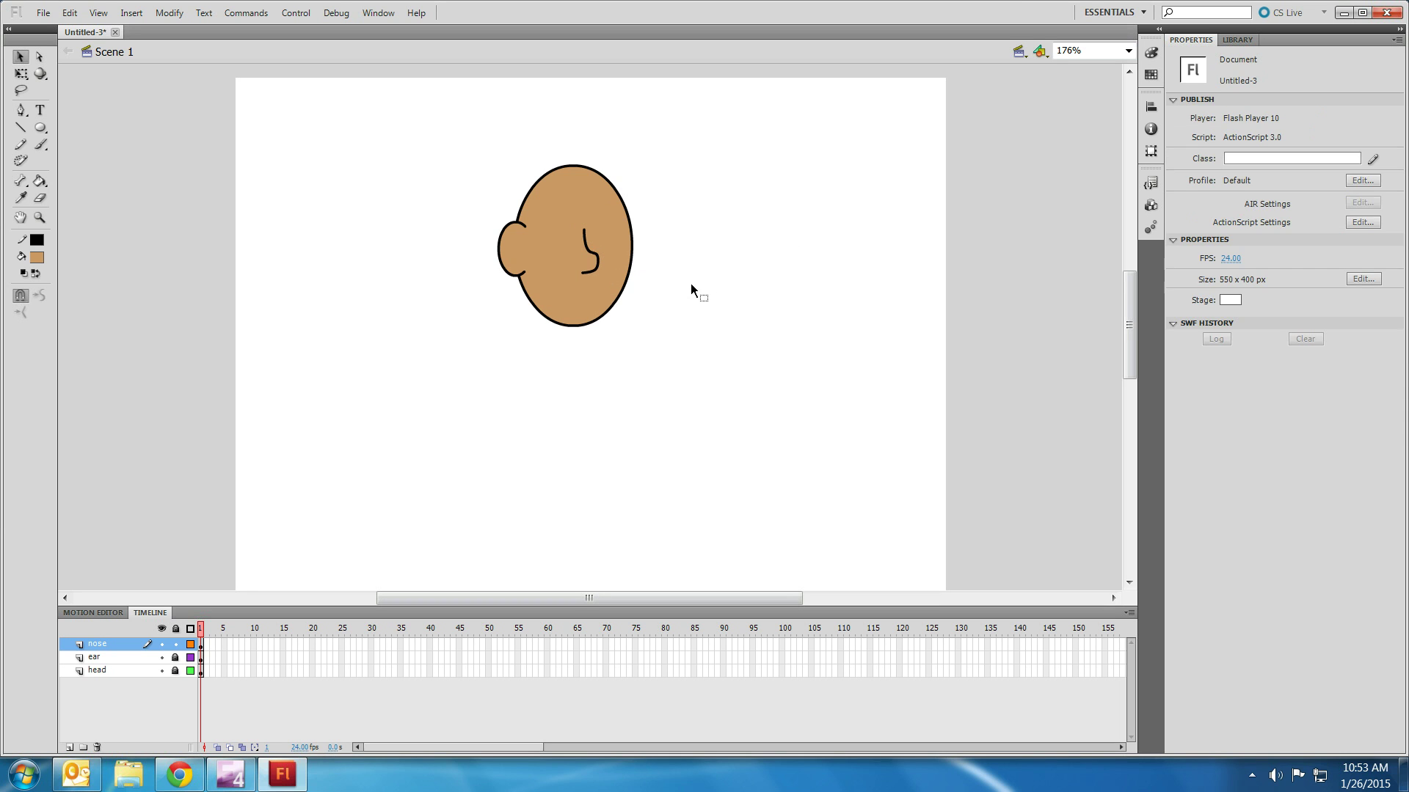
Lock the nose layer and add a new layer above it named eye
{"action": "left_click", "coordinate": [175, 644]}
{"action": "left_click", "coordinate": [69, 747]}
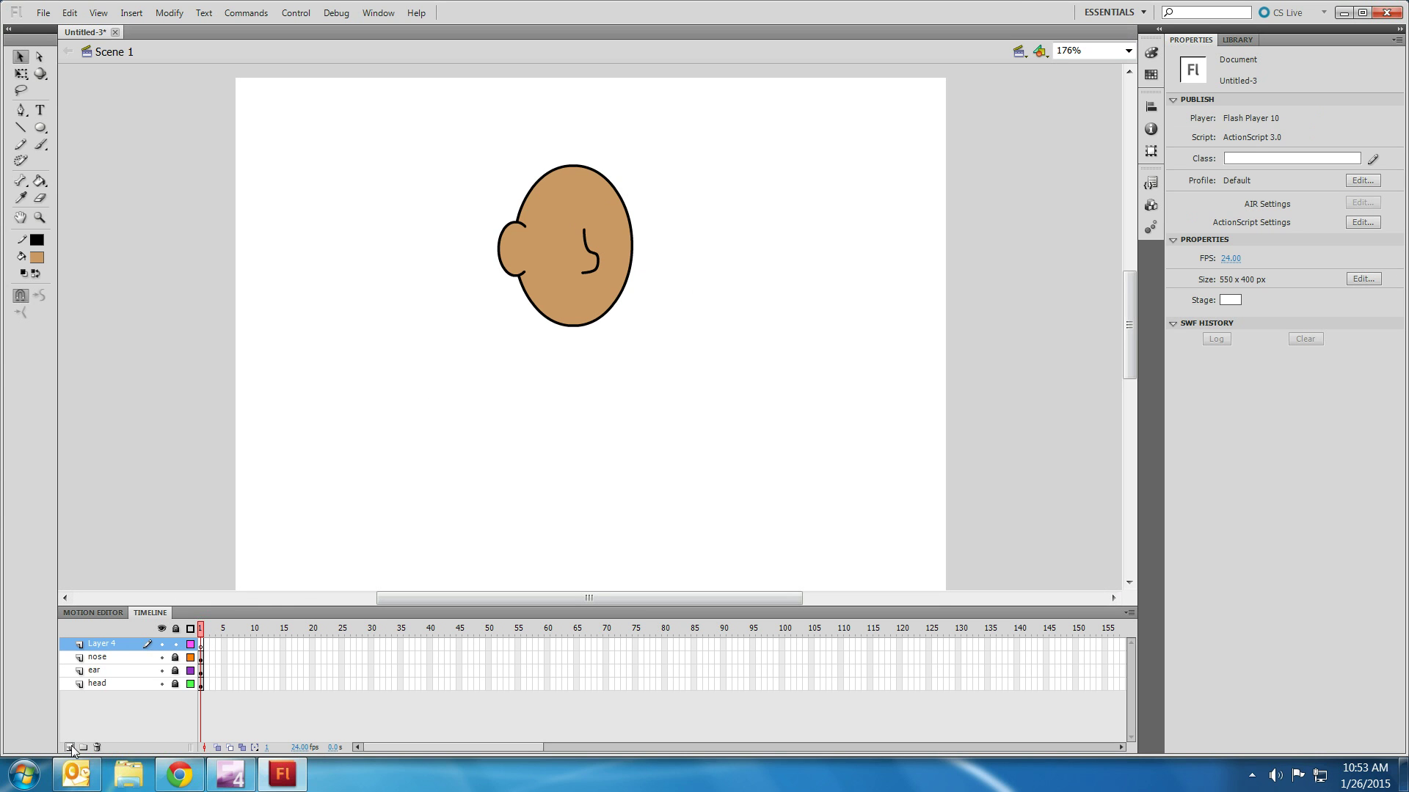
{"action": "double_click", "coordinate": [114, 645]}
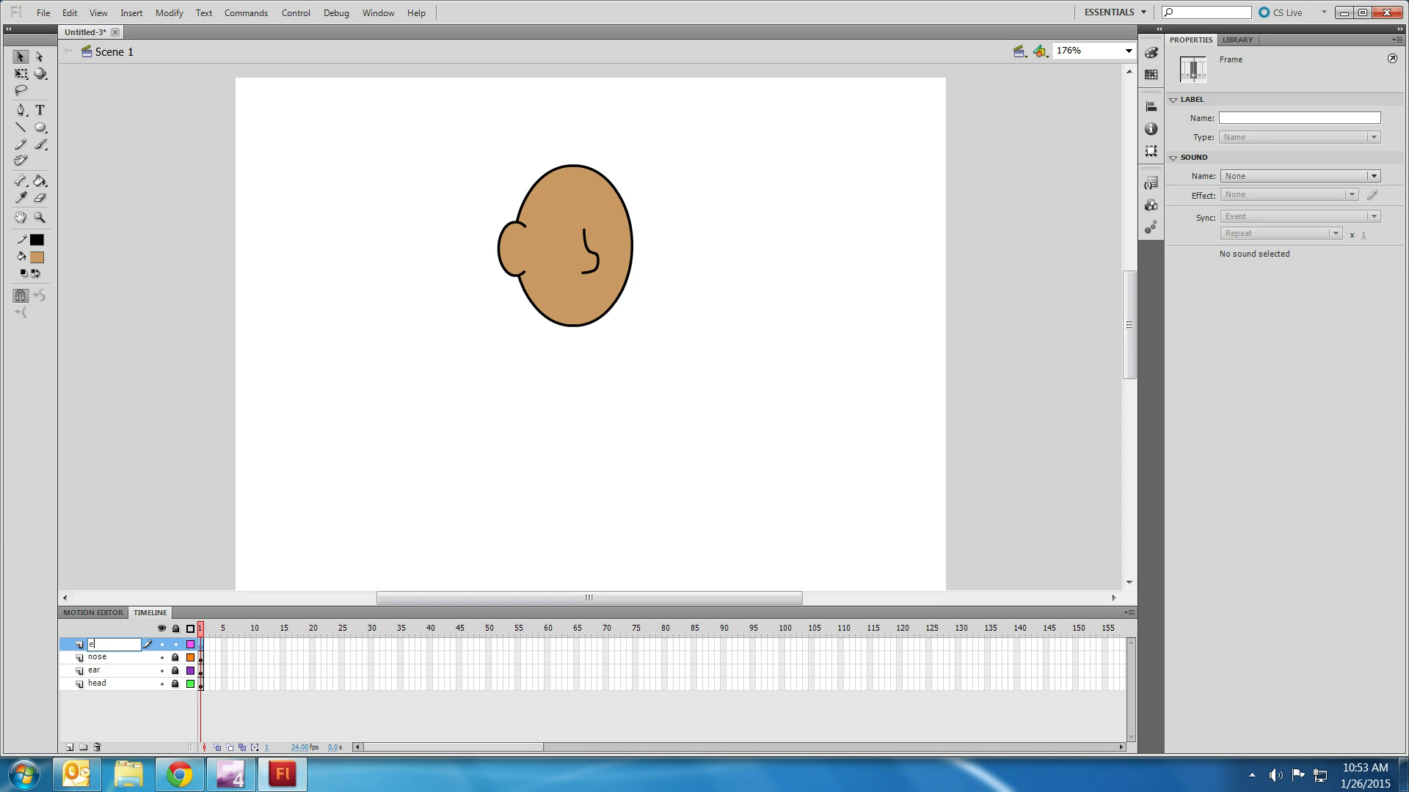
Try drawing a small oval eye on the face with the tan fill, and undo it
{"action": "left_click", "coordinate": [36, 127]}
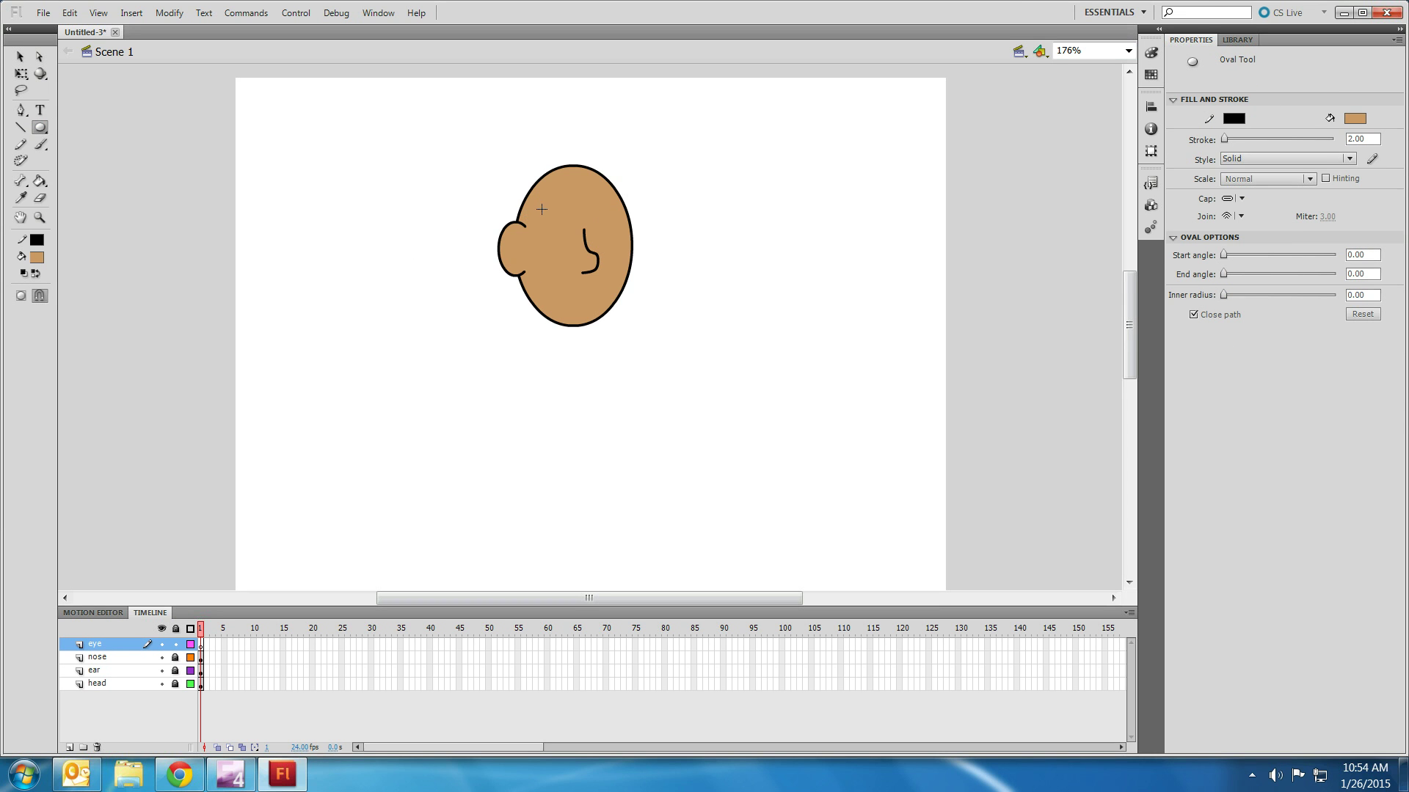
{"action": "left_click_drag", "start_coordinate": [529, 211], "coordinate": [552, 223]}
{"action": "key", "text": "ctrl+z"}
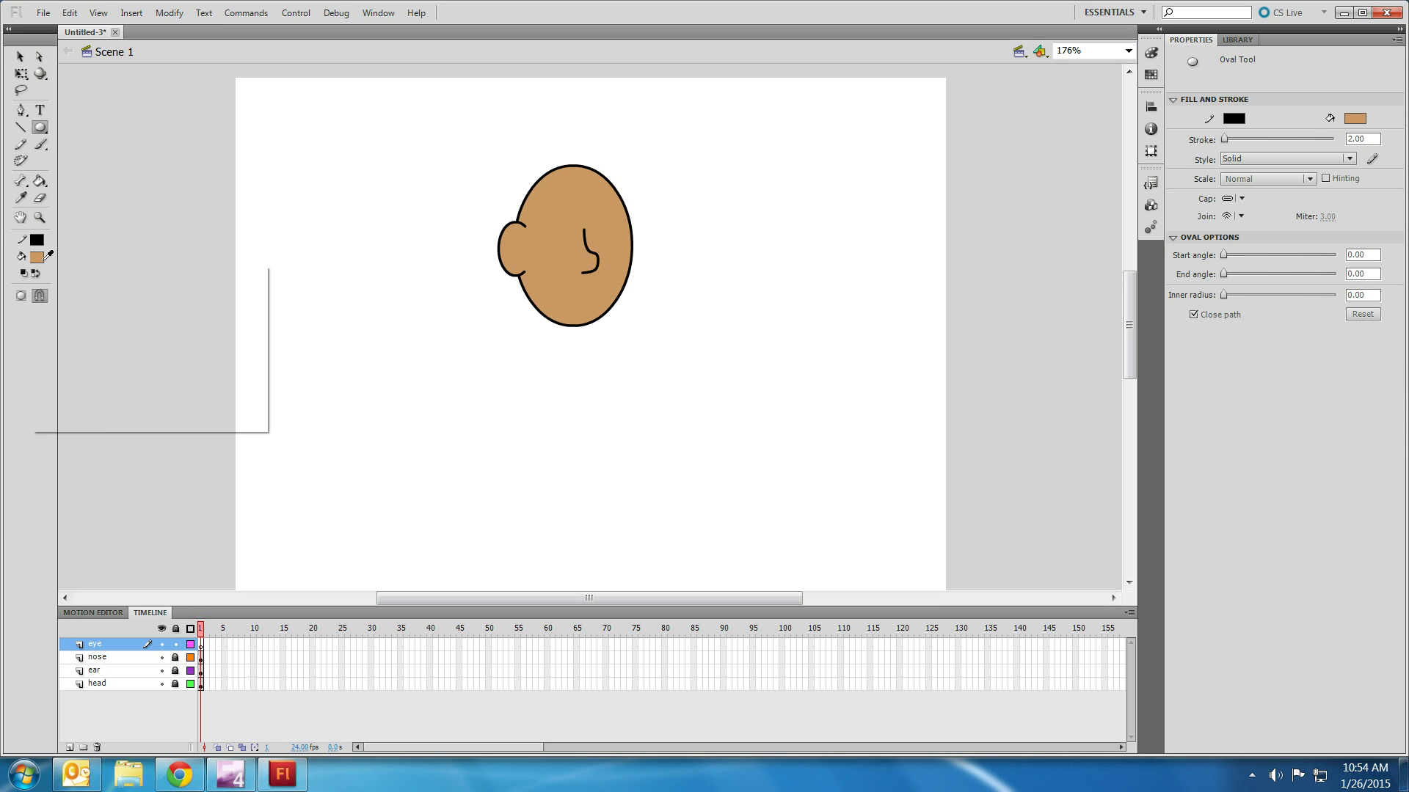
Set the fill to white and draw a flat, black-outlined oval about 25 by 11 px beside the head's ear side
{"action": "left_click", "coordinate": [42, 260]}
{"action": "left_click", "coordinate": [41, 348]}
{"action": "left_click", "coordinate": [37, 258]}
{"action": "left_click", "coordinate": [51, 347]}
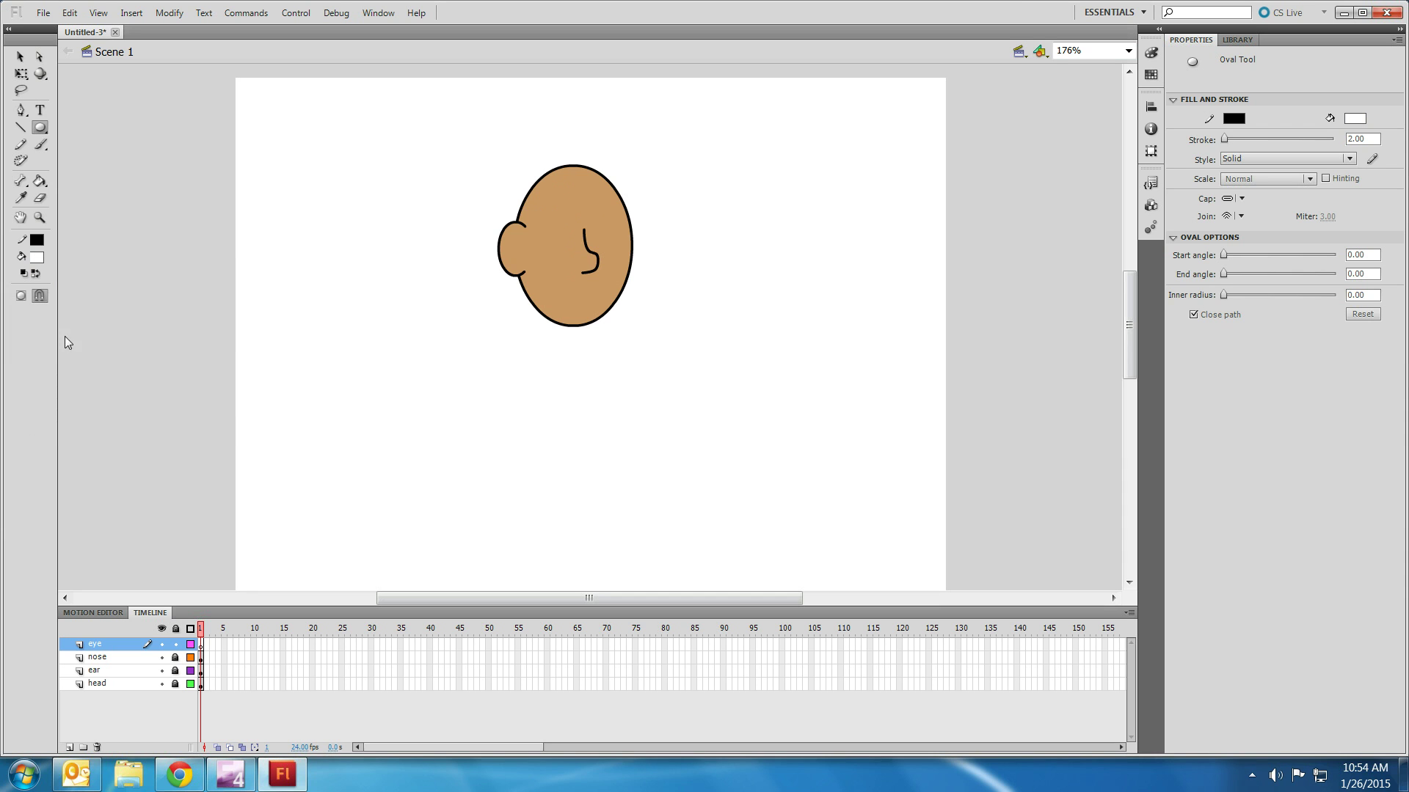
{"action": "left_click_drag", "start_coordinate": [409, 187], "coordinate": [441, 198]}
Try moving only the eye oval's white fill onto the head, and undo the move
{"action": "left_click", "coordinate": [21, 56]}
{"action": "left_click_drag", "start_coordinate": [385, 146], "coordinate": [456, 241]}
{"action": "left_click", "coordinate": [429, 211]}
{"action": "left_click_drag", "start_coordinate": [424, 191], "coordinate": [576, 200]}
{"action": "key", "text": "ctrl+z"}
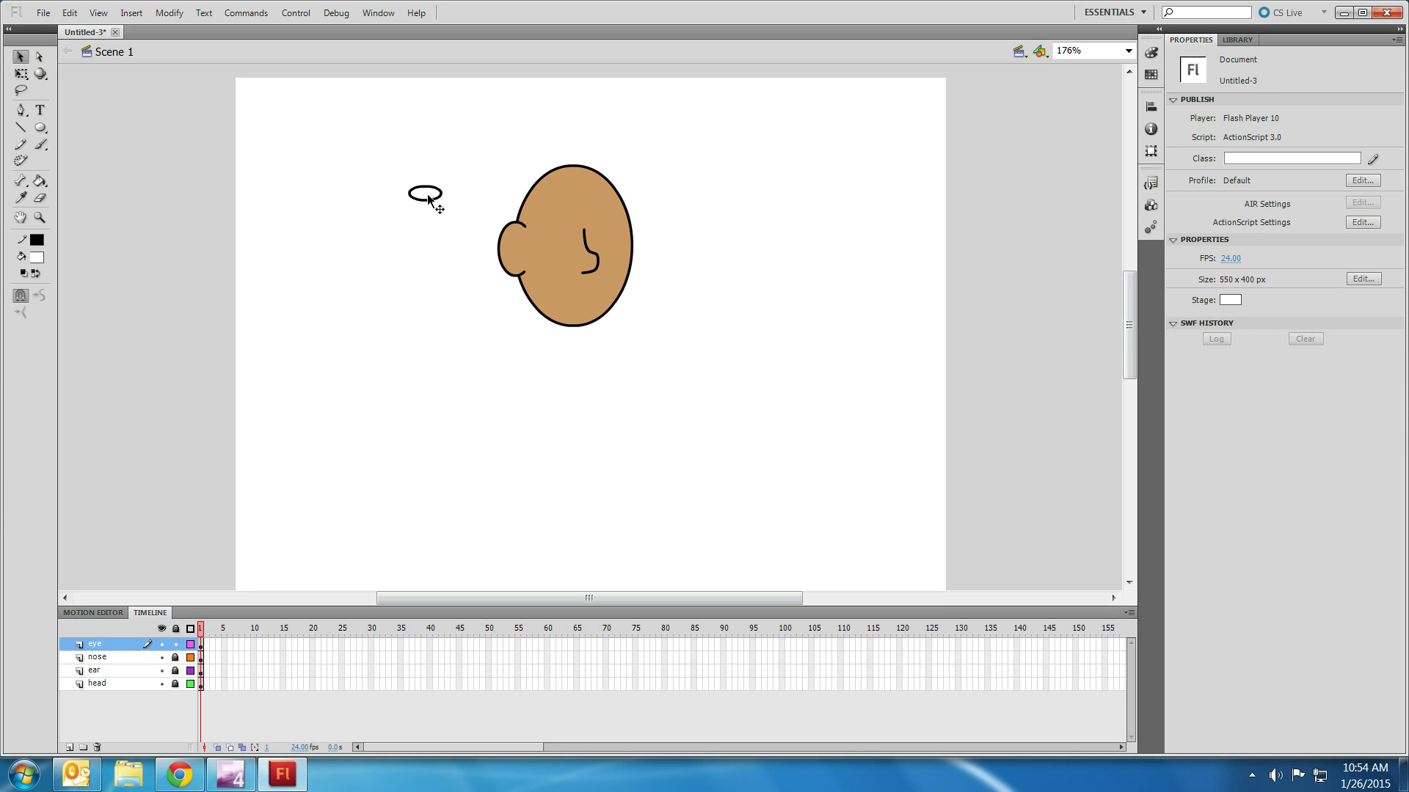
Move the eye's fill and outline together onto the face and place a copy level with it as the second eye
{"action": "left_click", "coordinate": [424, 194]}
{"action": "double_click", "coordinate": [425, 192]}
{"action": "left_click_drag", "start_coordinate": [425, 192], "coordinate": [559, 217]}
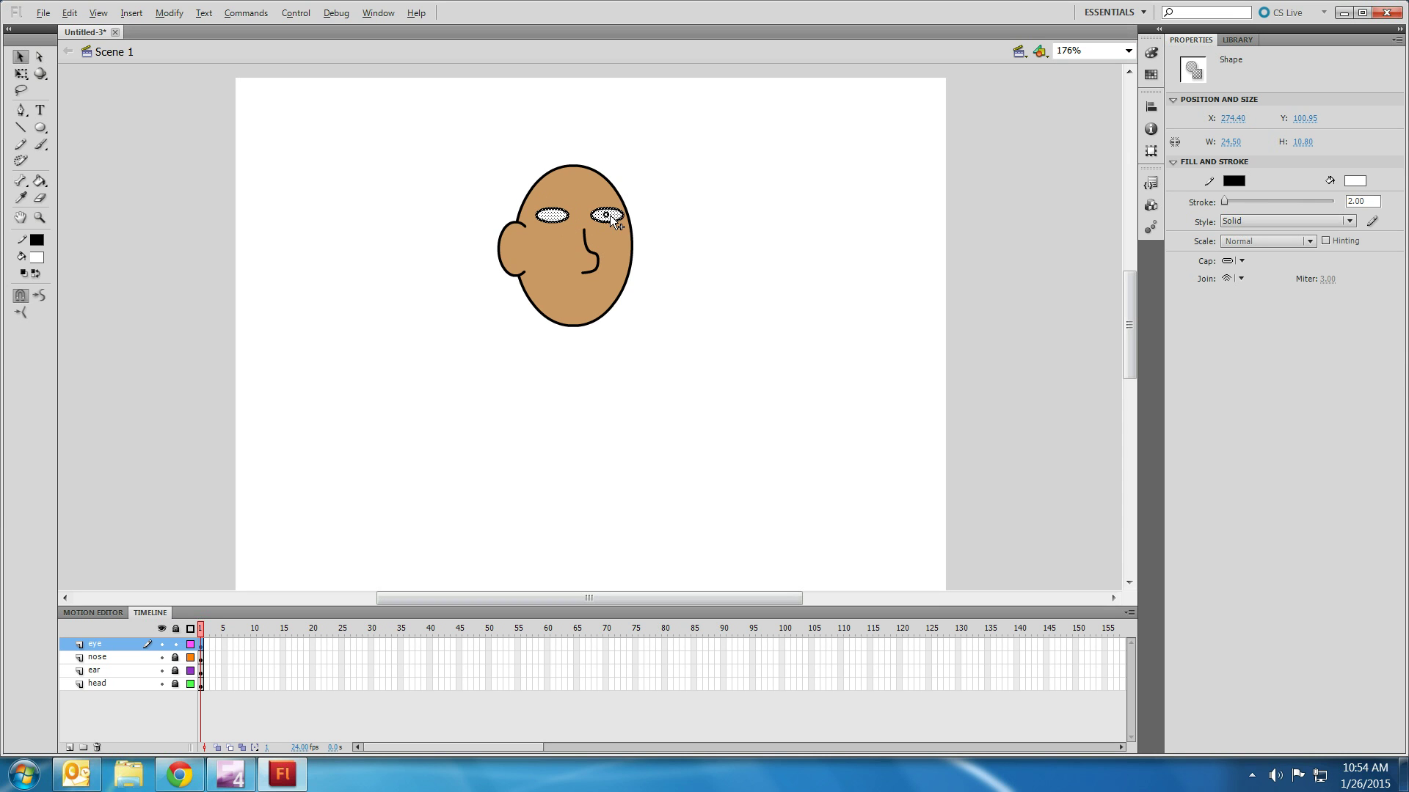
{"action": "left_click_drag", "start_coordinate": [608, 217], "coordinate": [604, 217]}
{"action": "left_click", "coordinate": [659, 218]}
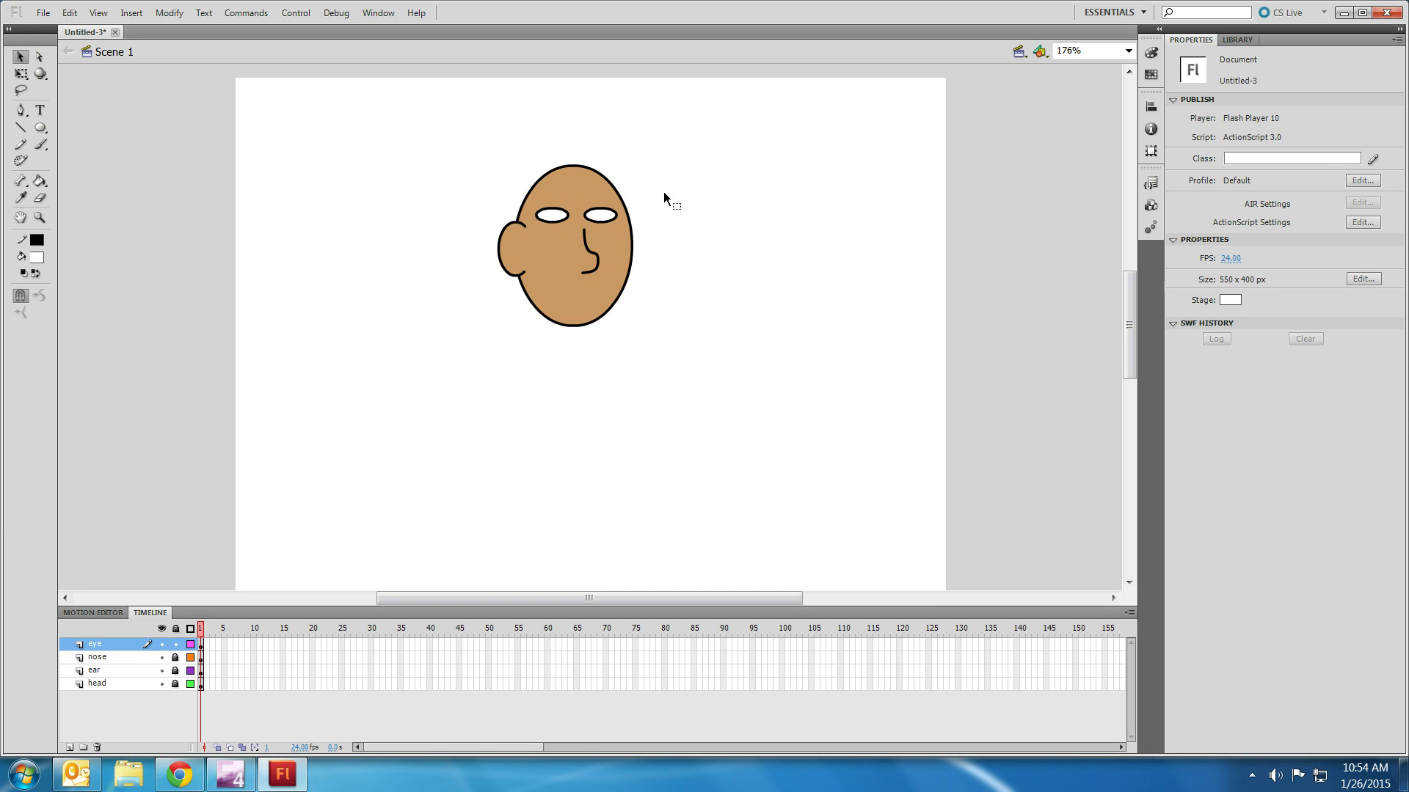
Add a new layer above the eye layer and name it eyeball
{"action": "left_click", "coordinate": [39, 218]}
{"action": "left_click", "coordinate": [664, 345]}
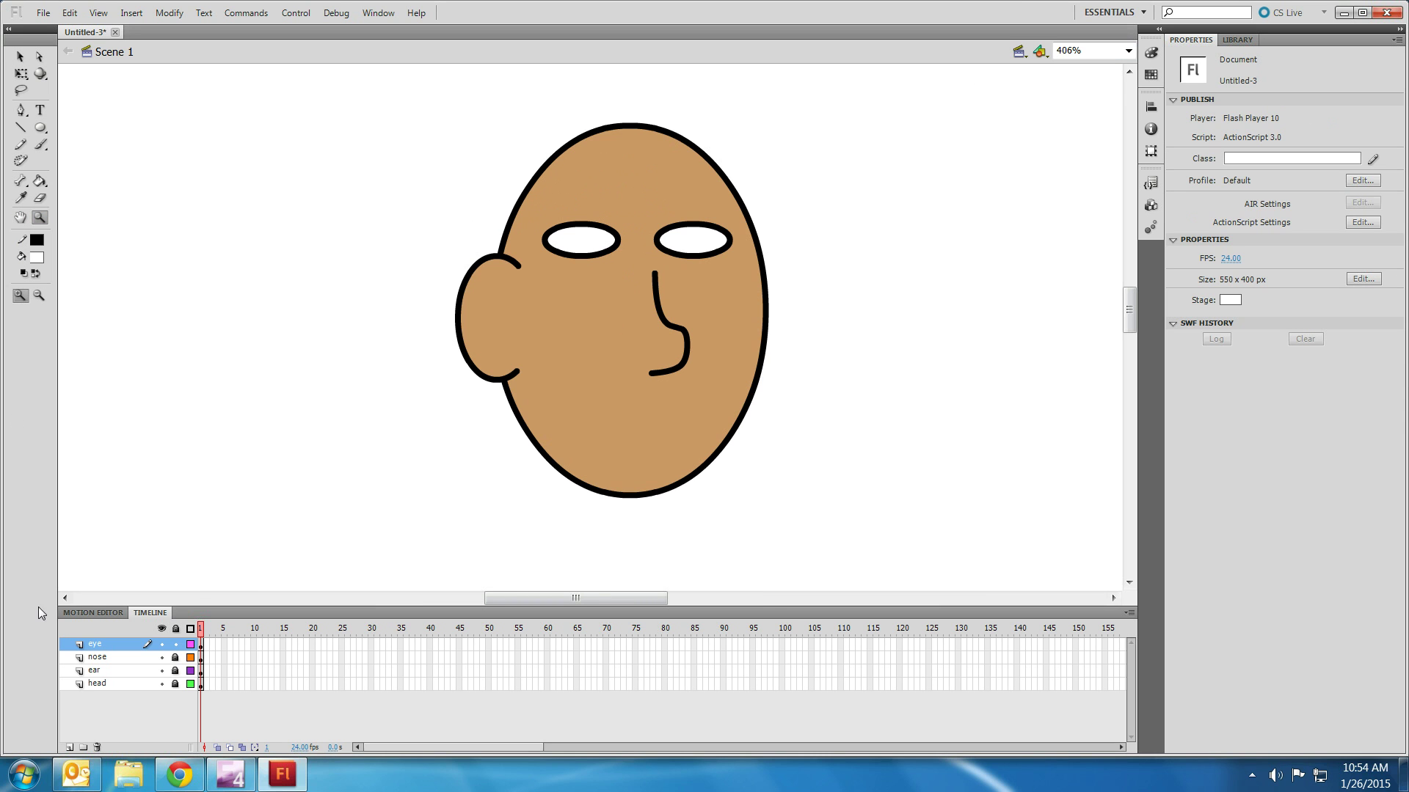
{"action": "left_click", "coordinate": [69, 747]}
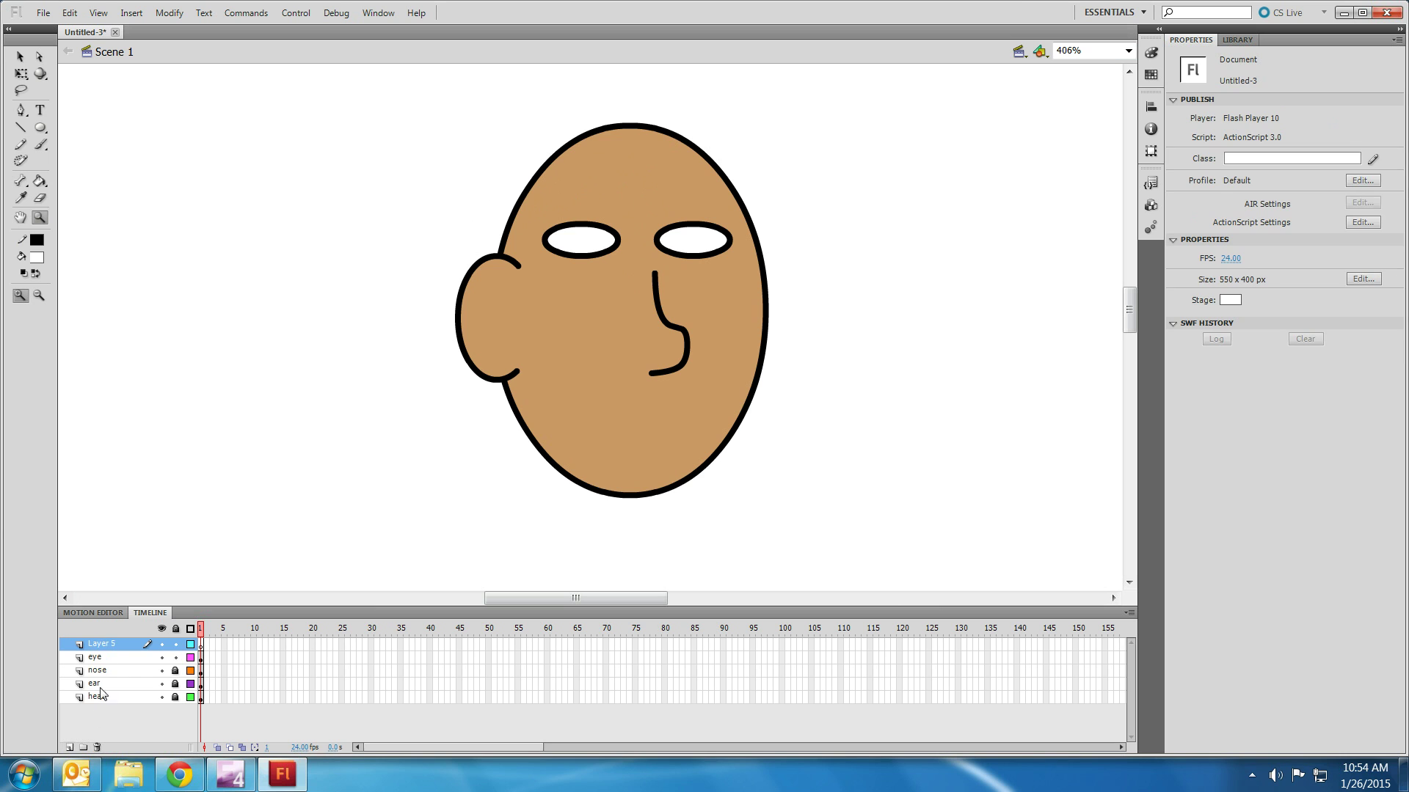
{"action": "double_click", "coordinate": [108, 645]}
{"action": "type", "text": "eyeball"}
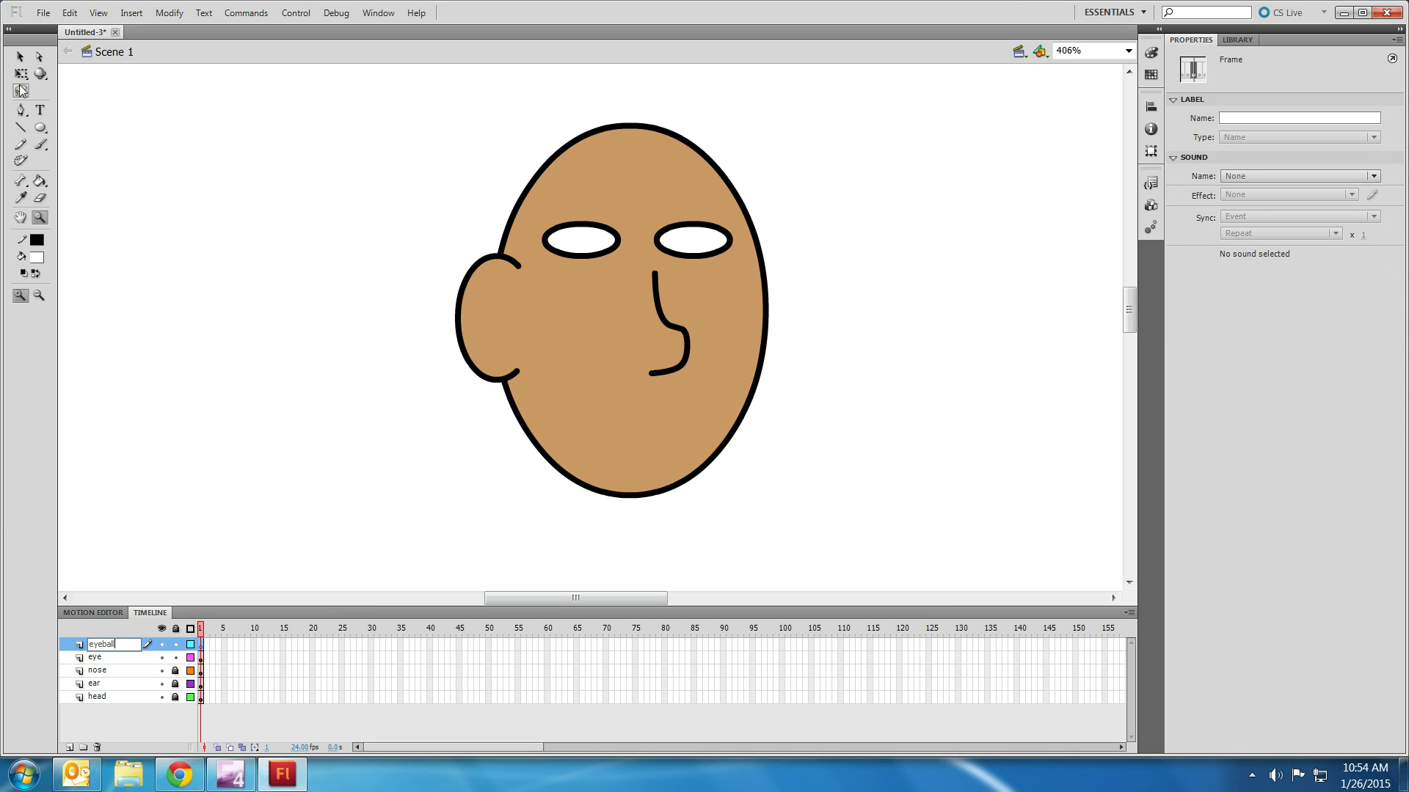
Set the Oval tool to no stroke and a black fill
{"action": "left_click", "coordinate": [22, 57]}
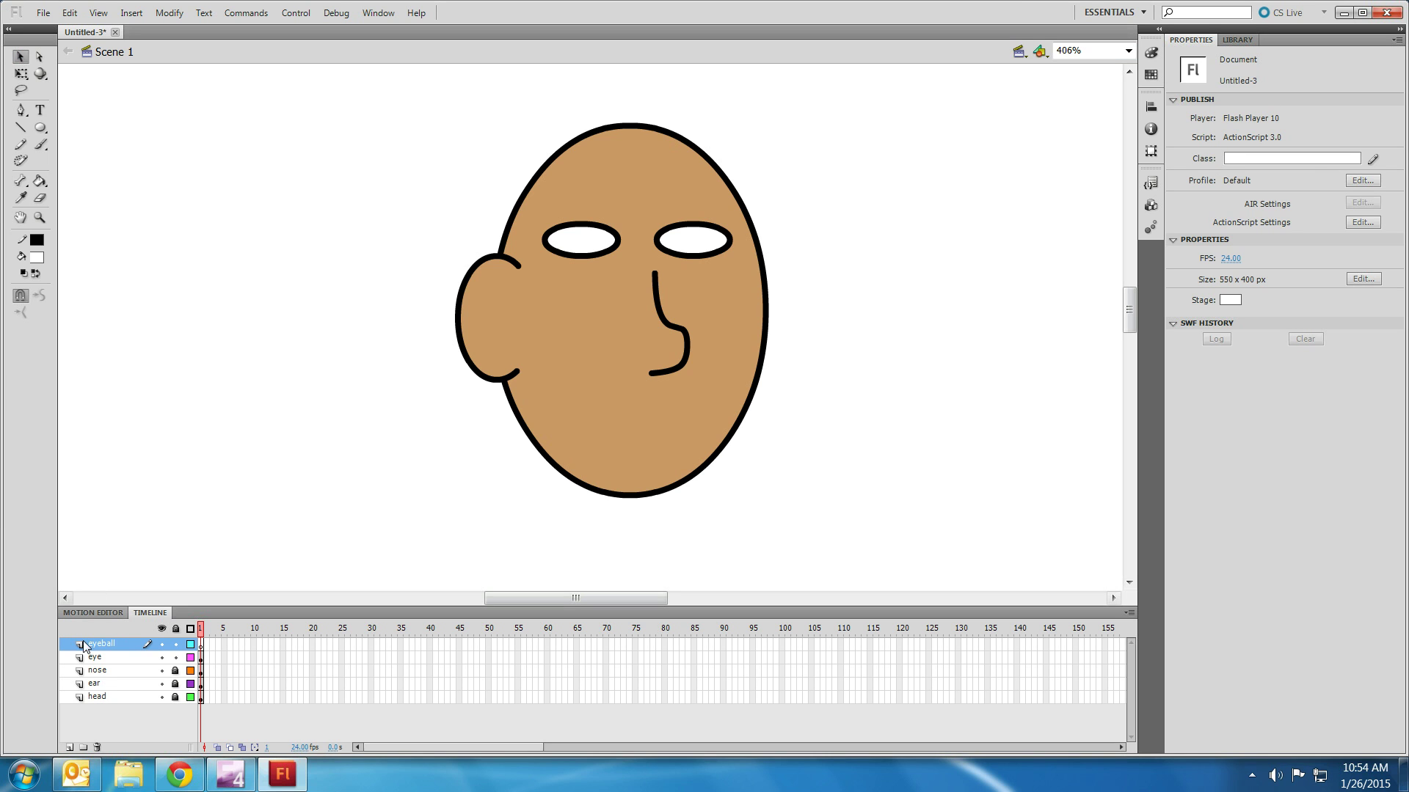
{"action": "left_click", "coordinate": [45, 127]}
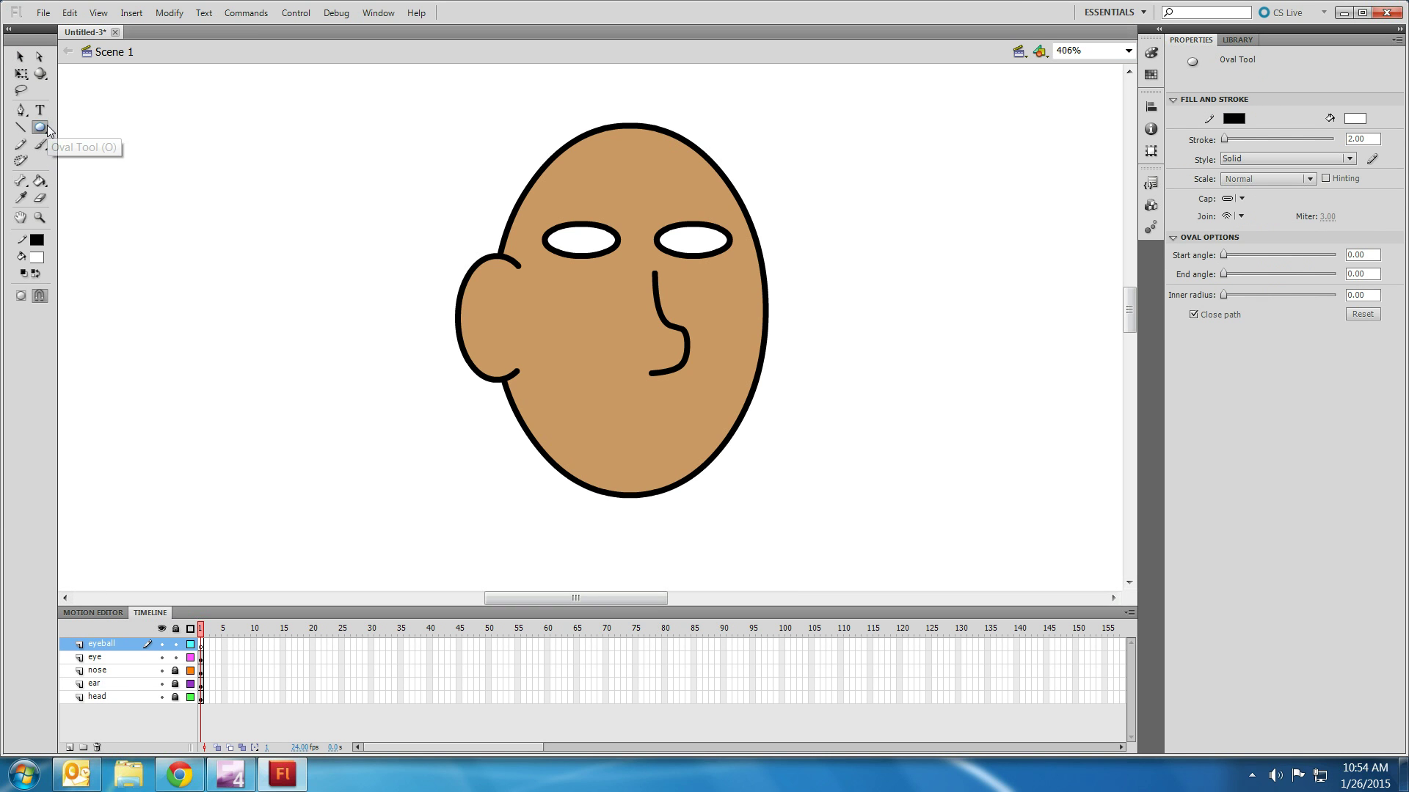
{"action": "left_click", "coordinate": [37, 242]}
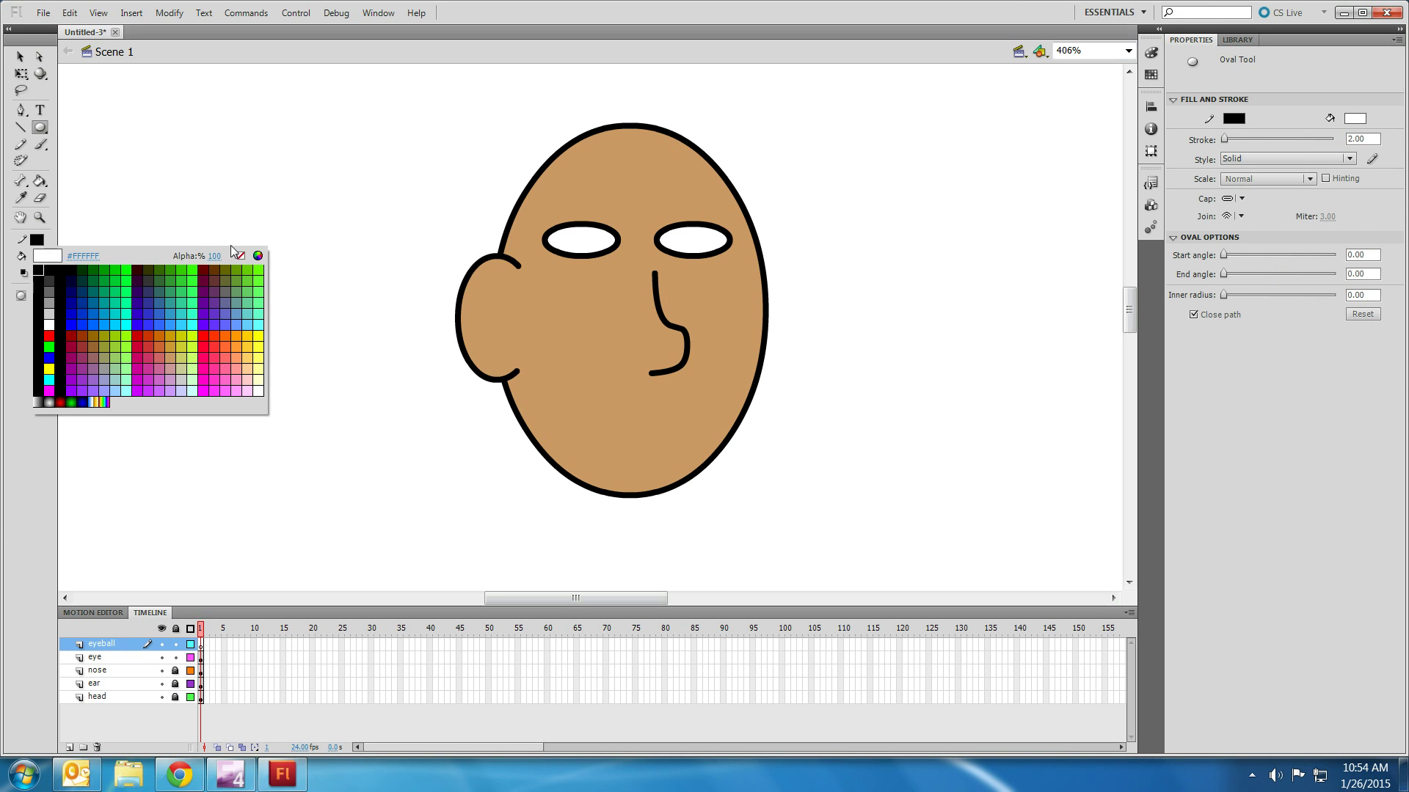
{"action": "left_click", "coordinate": [243, 255]}
{"action": "left_click", "coordinate": [36, 257]}
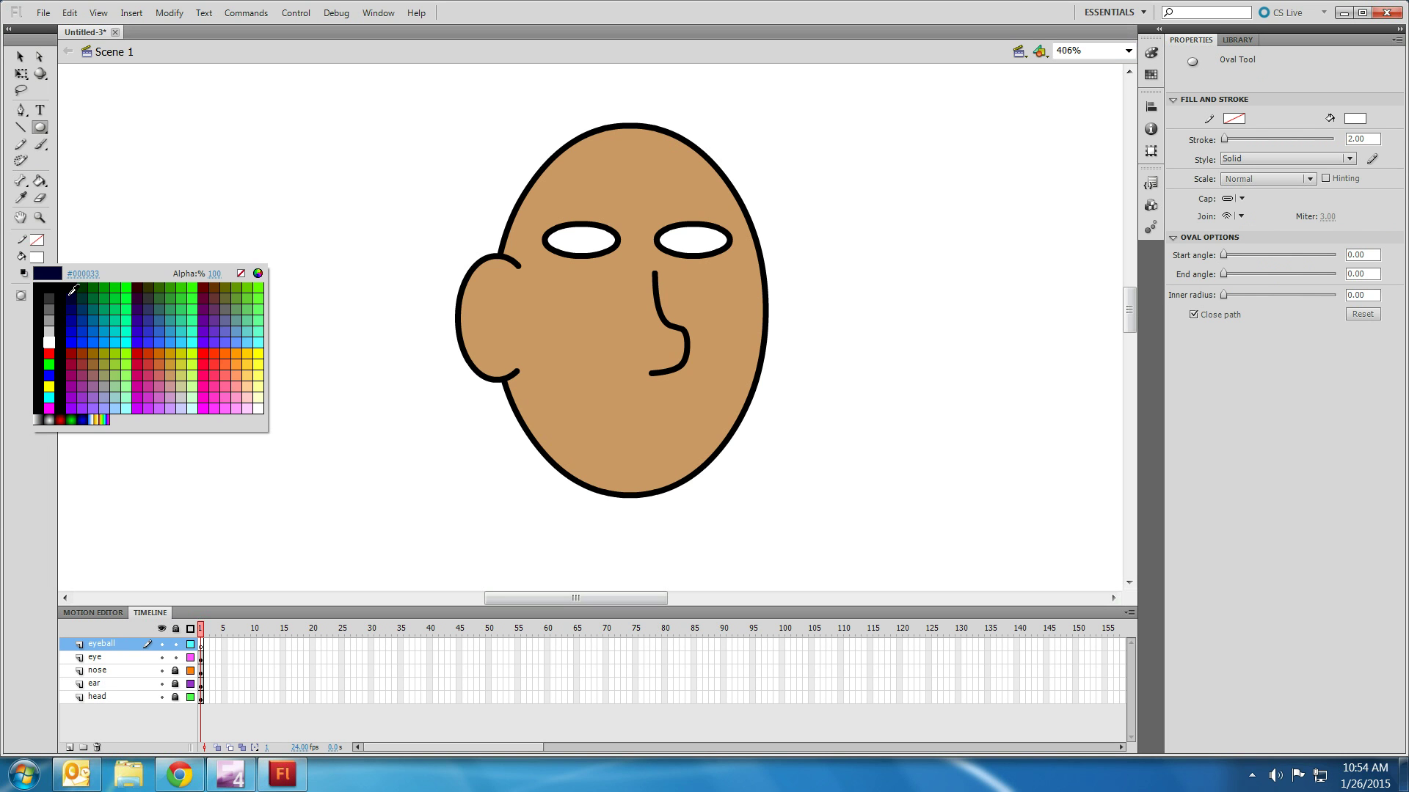
{"action": "left_click", "coordinate": [65, 288]}
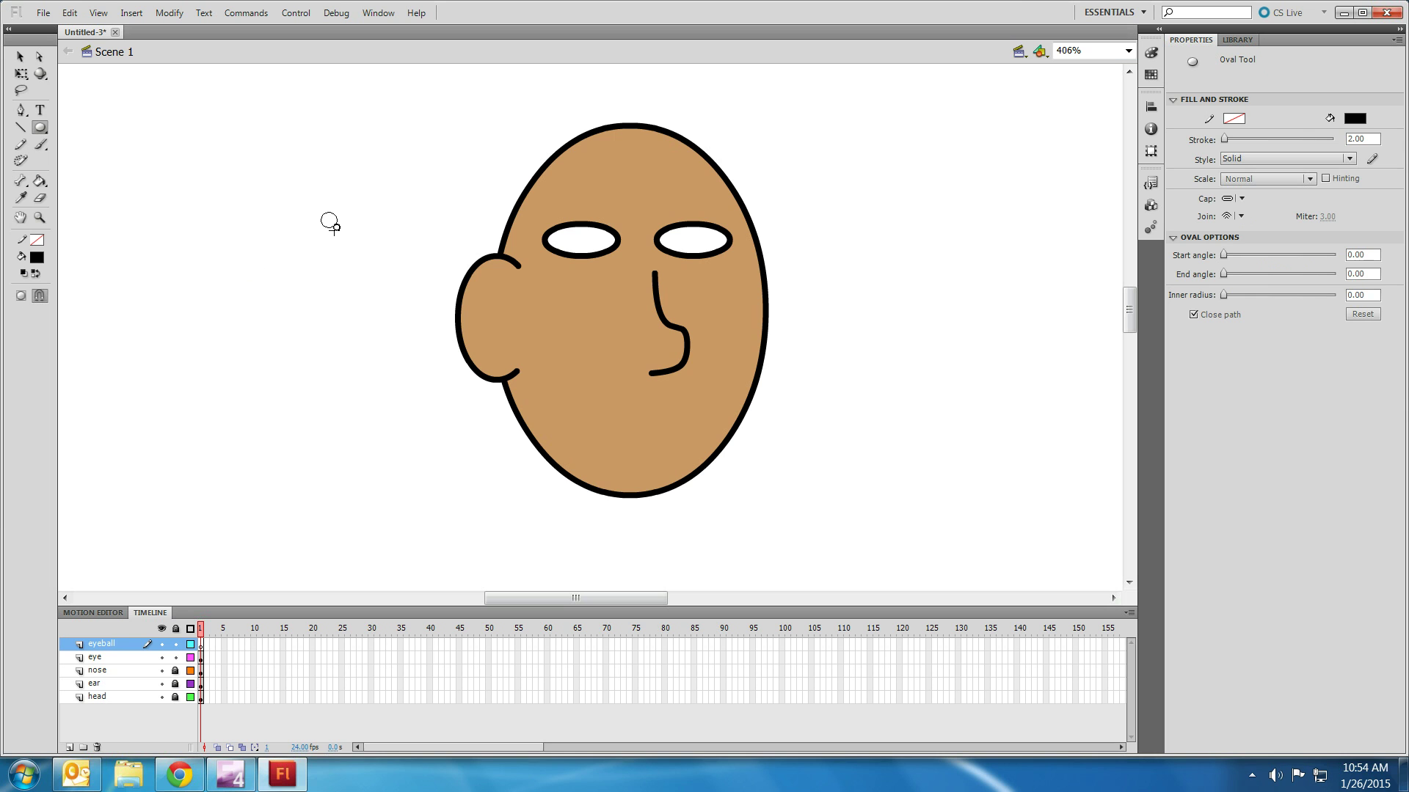
Try a black circle about 5 px wide beside the head on the eyeball layer, and delete it
{"action": "mouse_move", "coordinate": [334, 229]}
{"action": "left_mouse_down"}
{"action": "mouse_move", "coordinate": [320, 213]}
{"action": "mouse_move", "coordinate": [338, 276]}
{"action": "left_mouse_up"}
{"action": "left_click", "coordinate": [27, 52]}
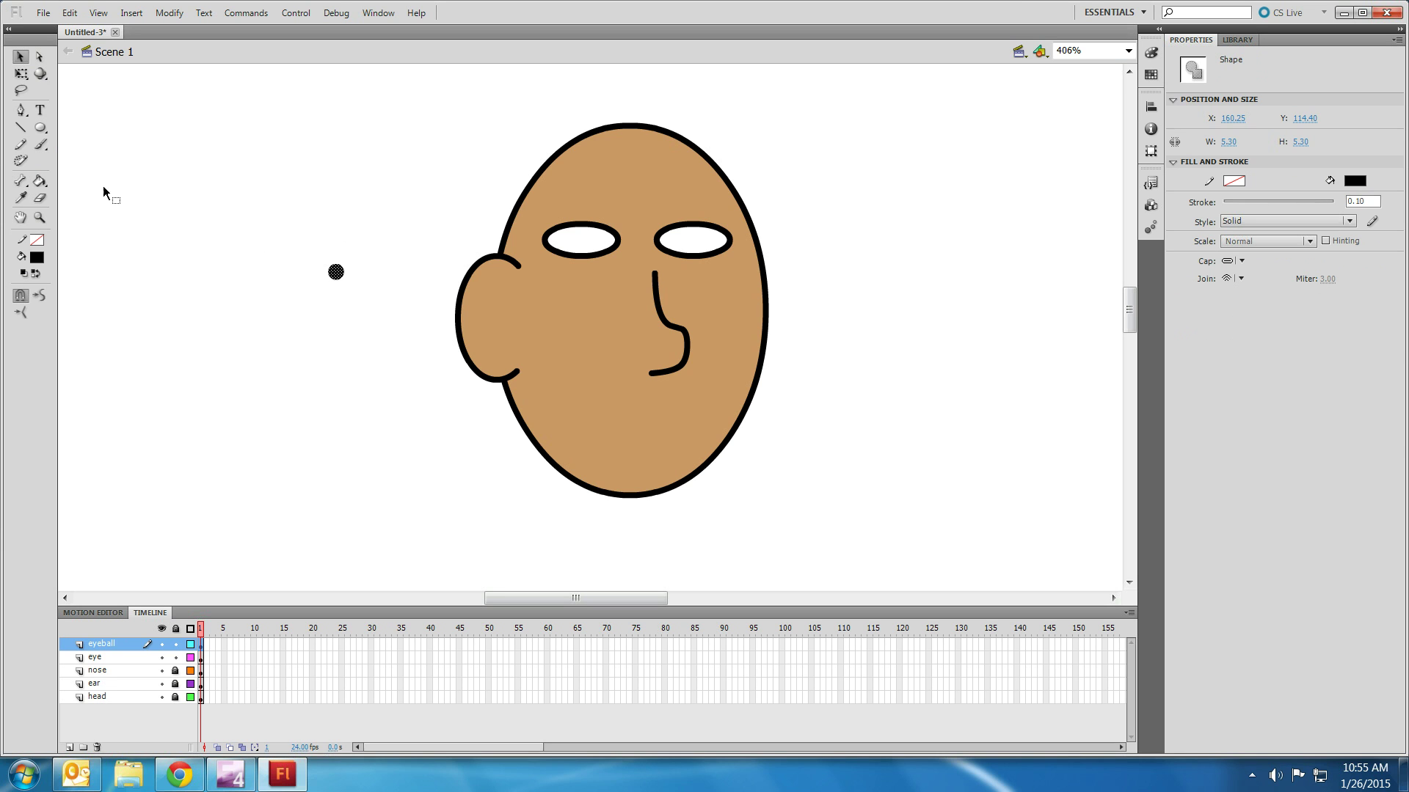
{"action": "key", "text": "Delete"}
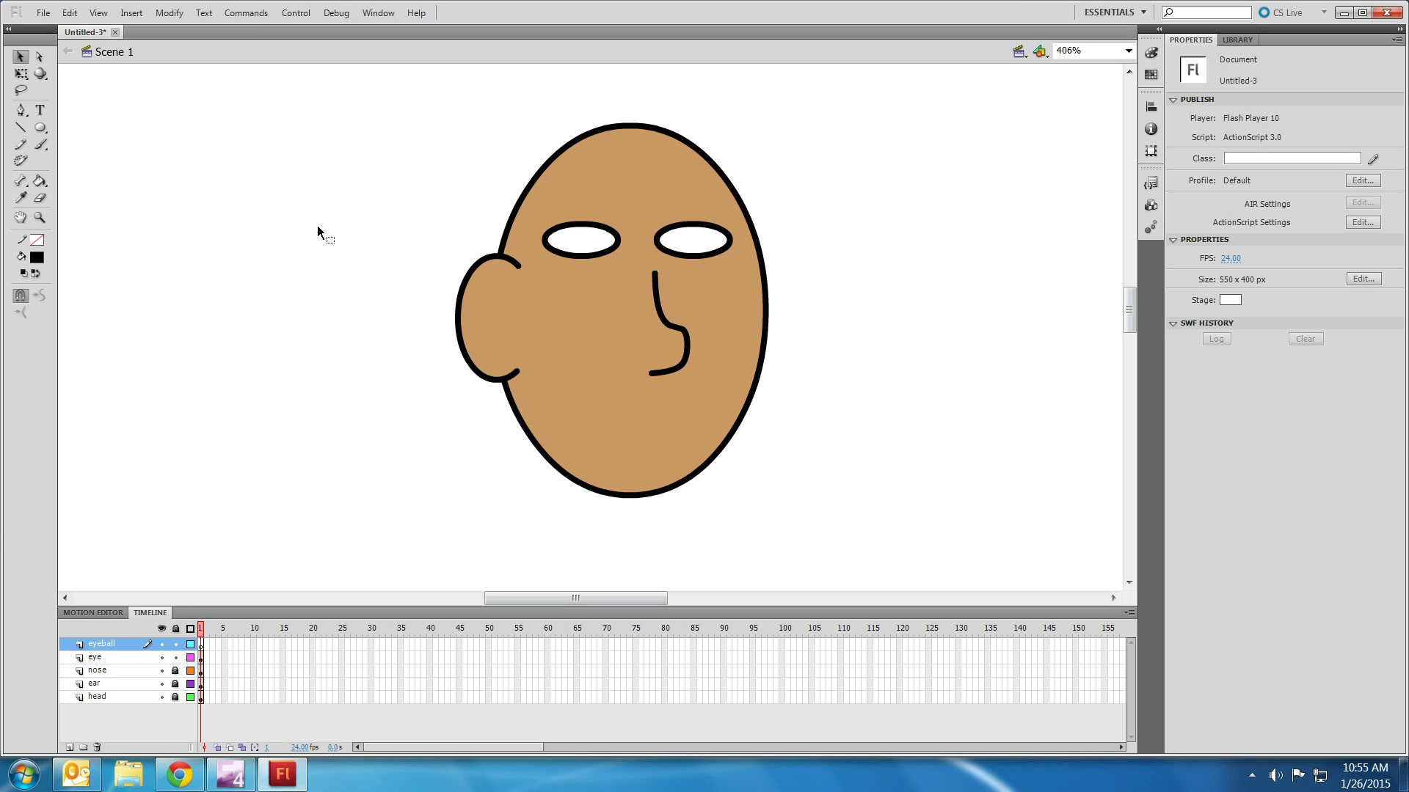
Set the fill to dark green #006600 and draw two circles beside the head, about 17 px and 4.4 px wide
{"action": "left_click", "coordinate": [36, 258]}
{"action": "left_click", "coordinate": [35, 258]}
{"action": "left_click", "coordinate": [36, 258]}
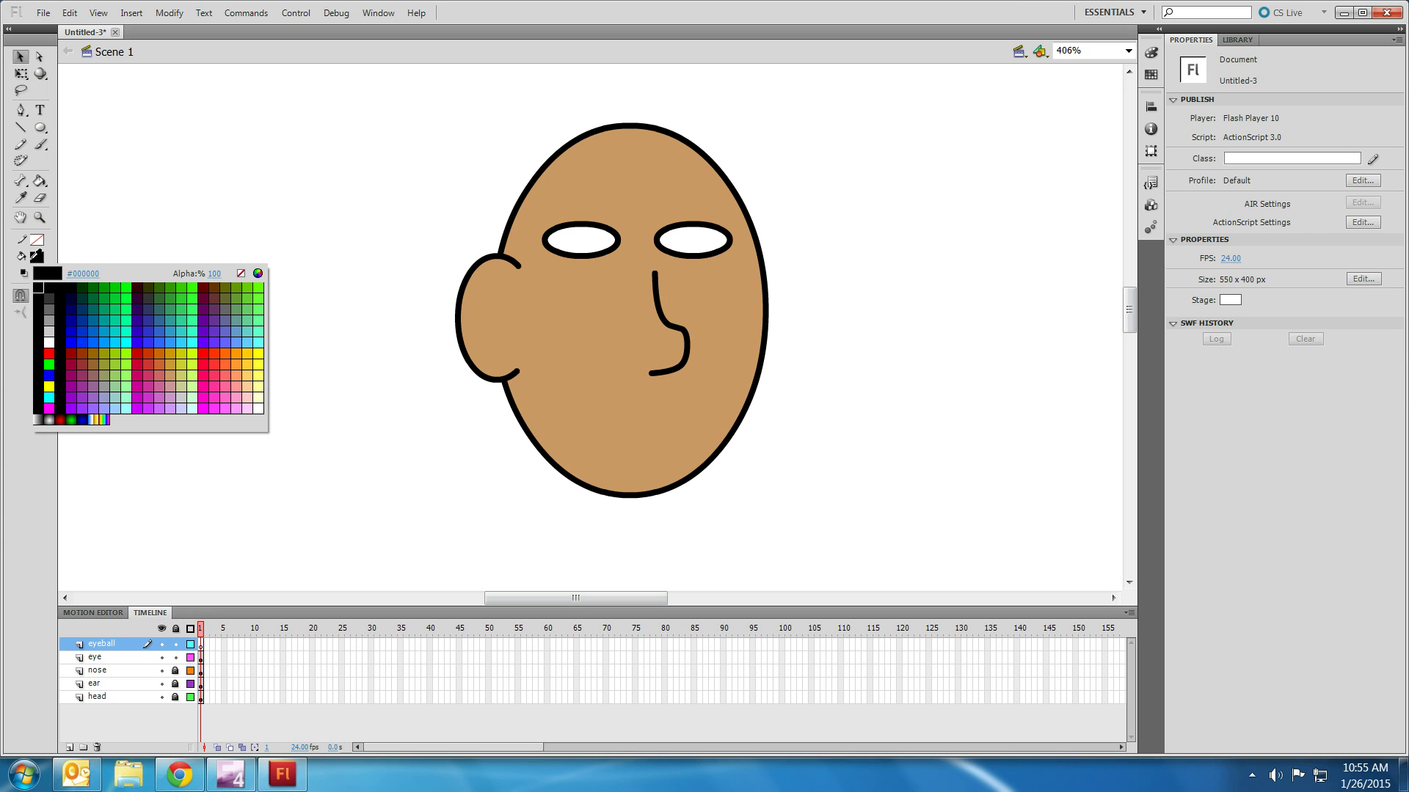
{"action": "left_click", "coordinate": [102, 285]}
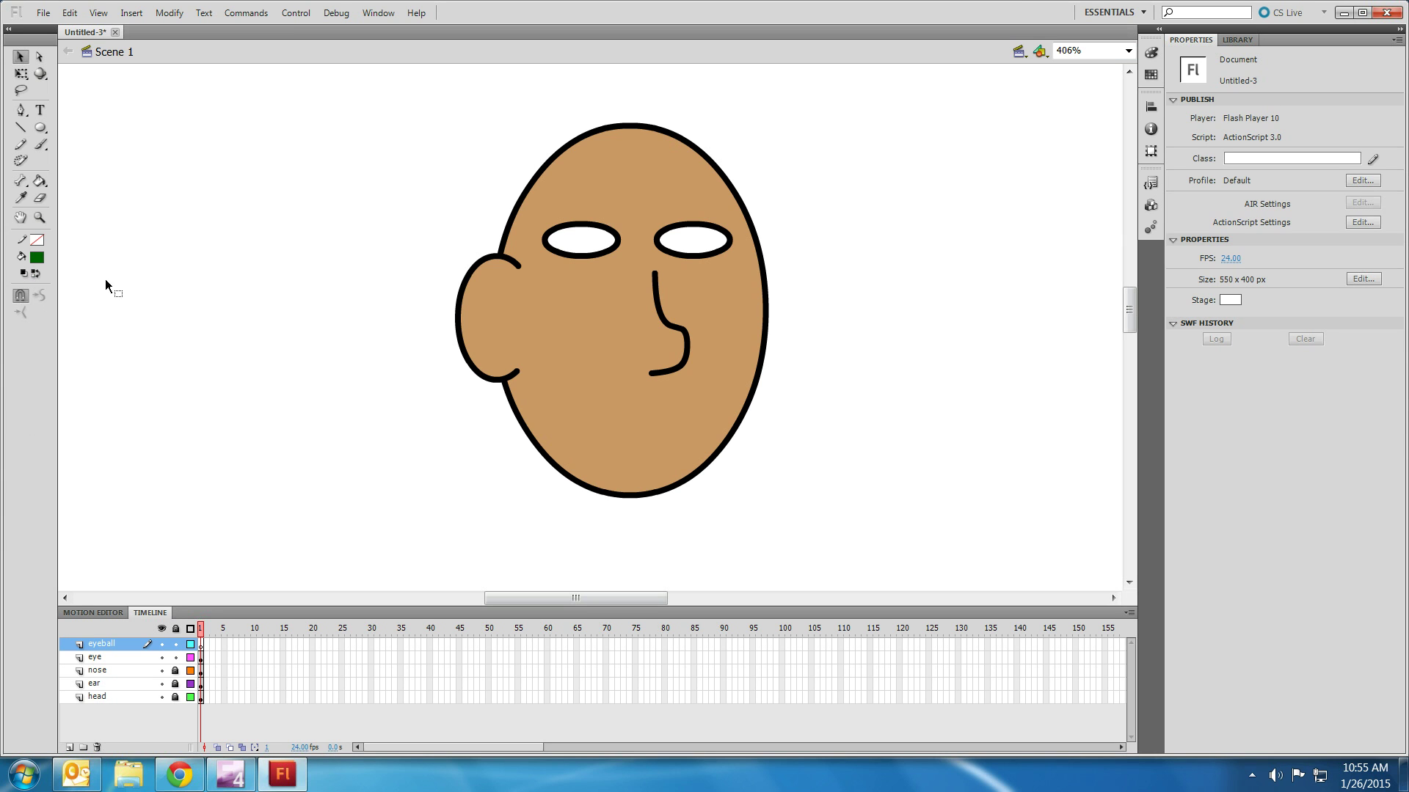
{"action": "left_click", "coordinate": [47, 126]}
{"action": "left_click_drag", "start_coordinate": [184, 208], "coordinate": [235, 244]}
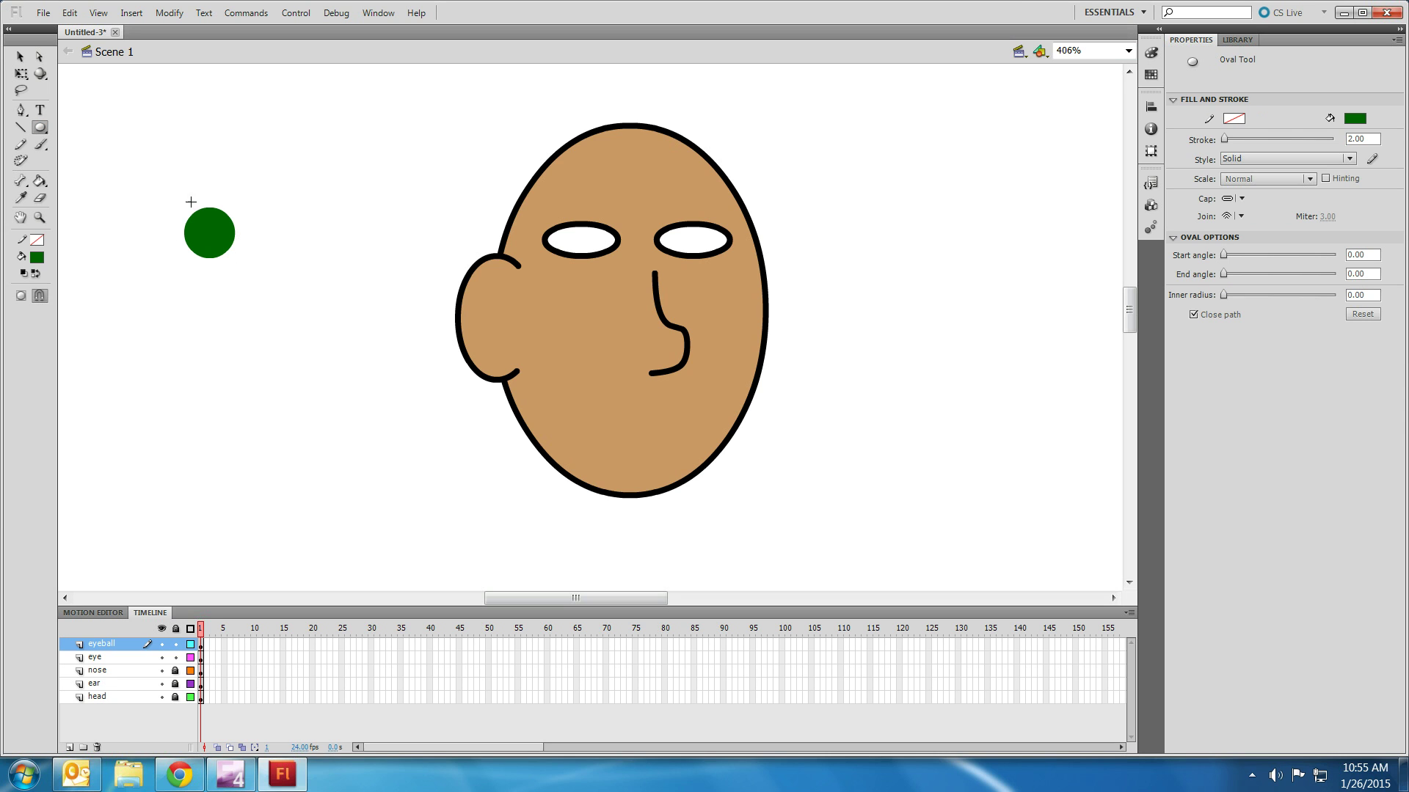
{"action": "left_click_drag", "start_coordinate": [165, 161], "coordinate": [179, 174]}
Recolour the small green circle's fill to black
{"action": "left_click", "coordinate": [36, 257]}
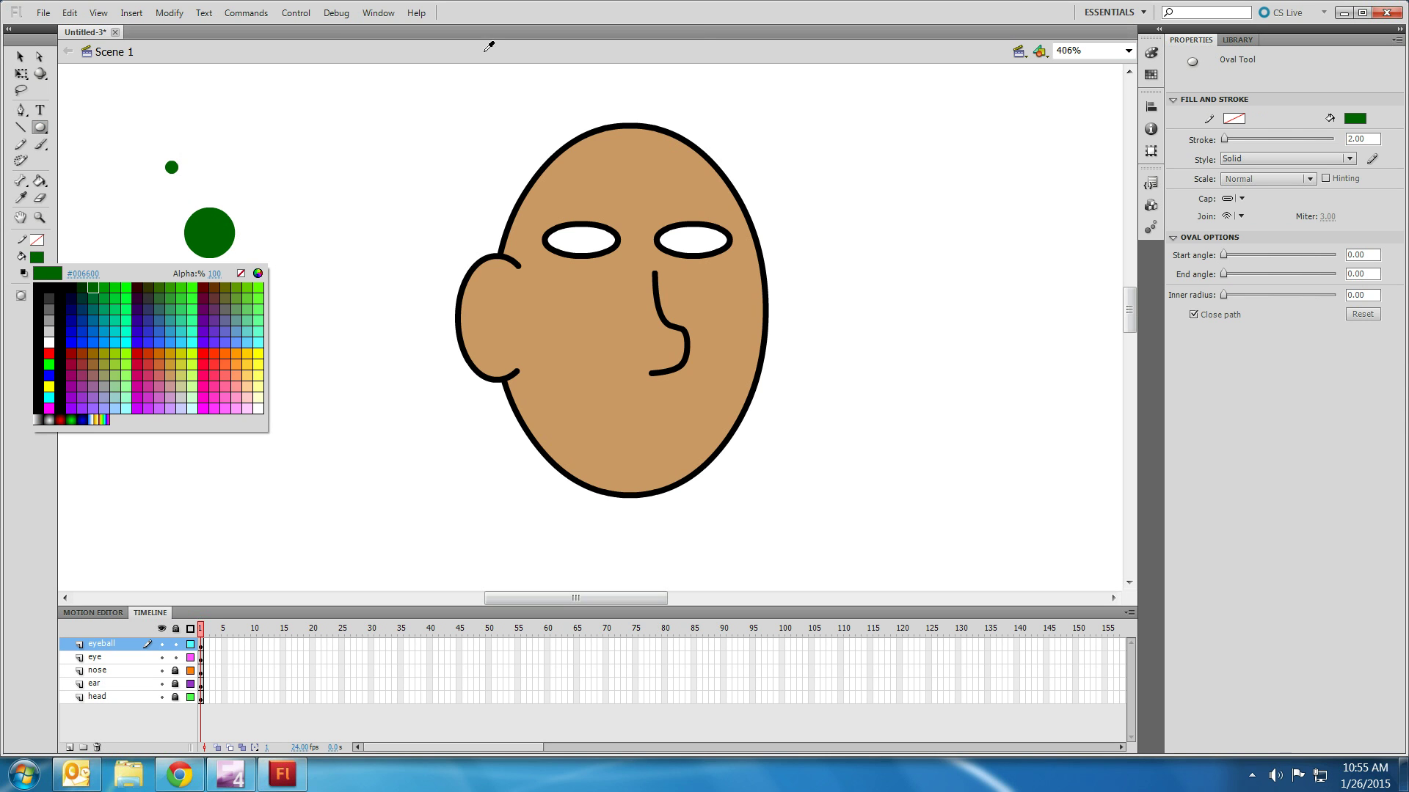
{"action": "left_click", "coordinate": [20, 58]}
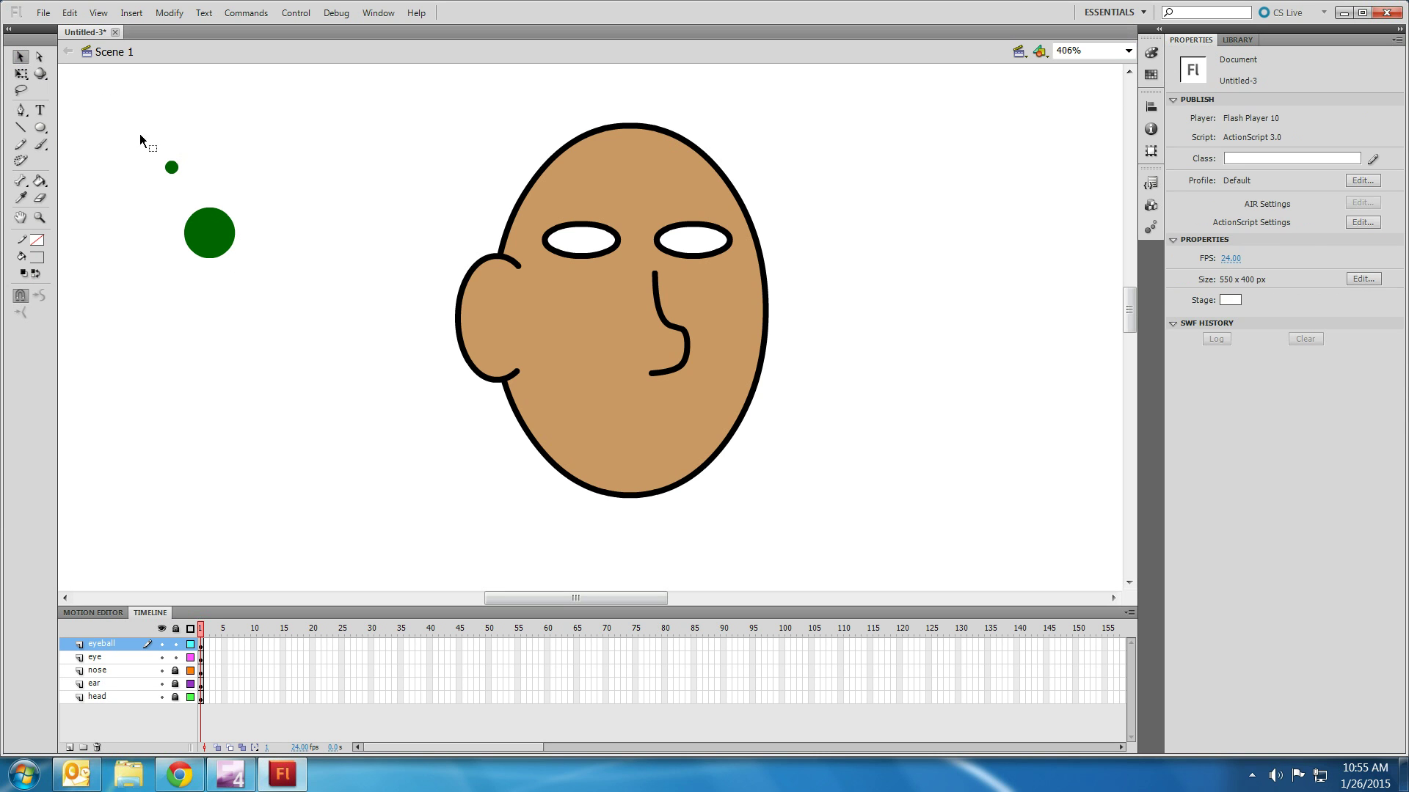
{"action": "left_click", "coordinate": [174, 168]}
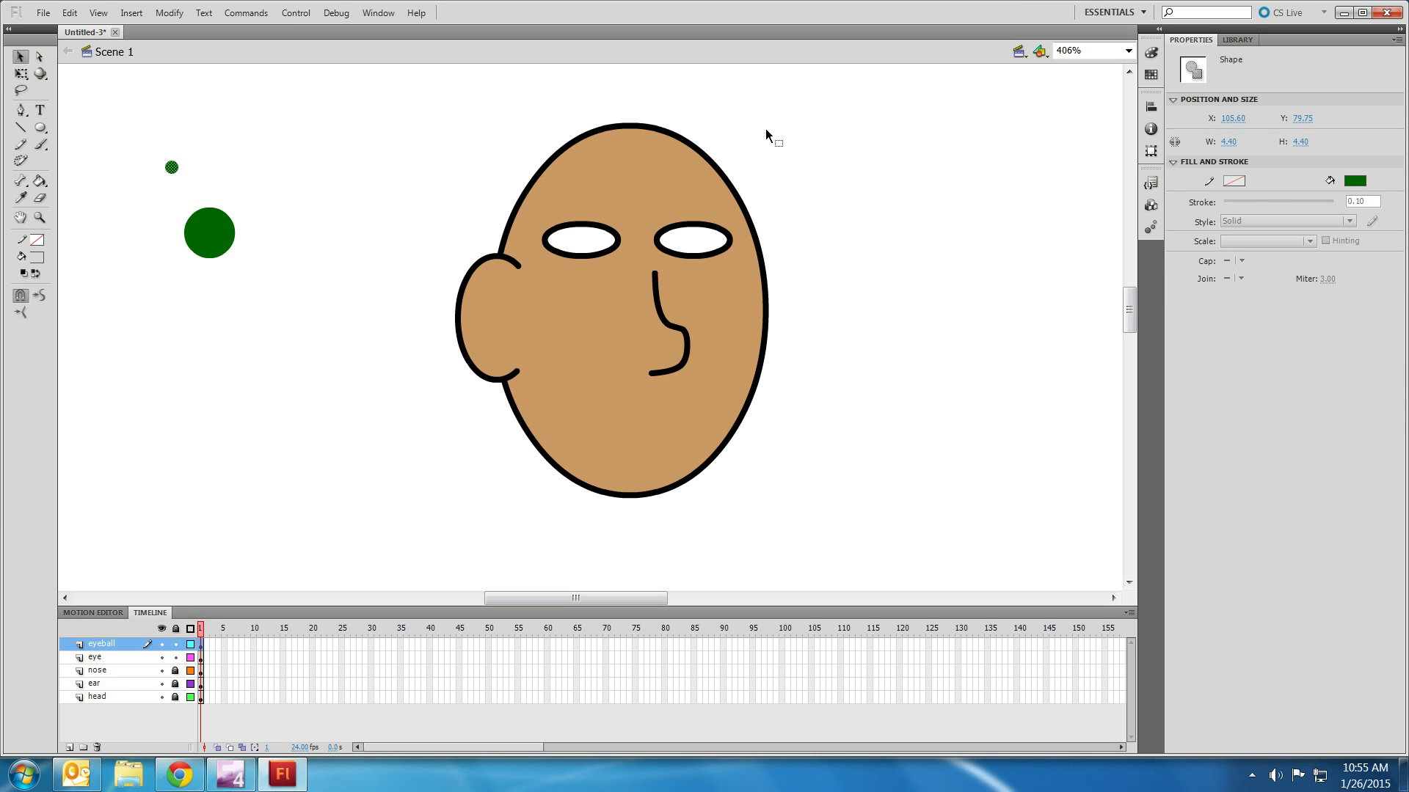
{"action": "left_click", "coordinate": [1356, 181]}
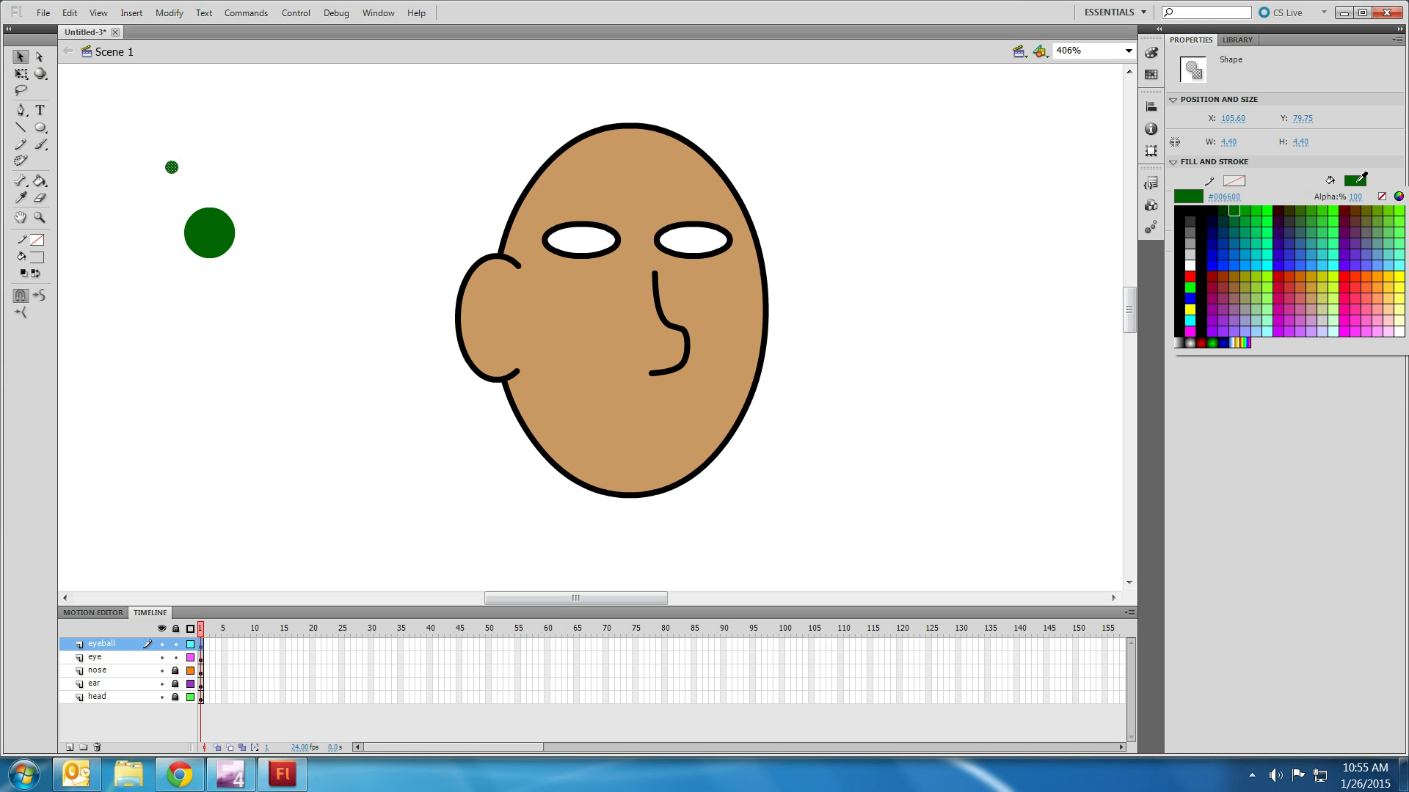
{"action": "left_click", "coordinate": [1186, 205]}
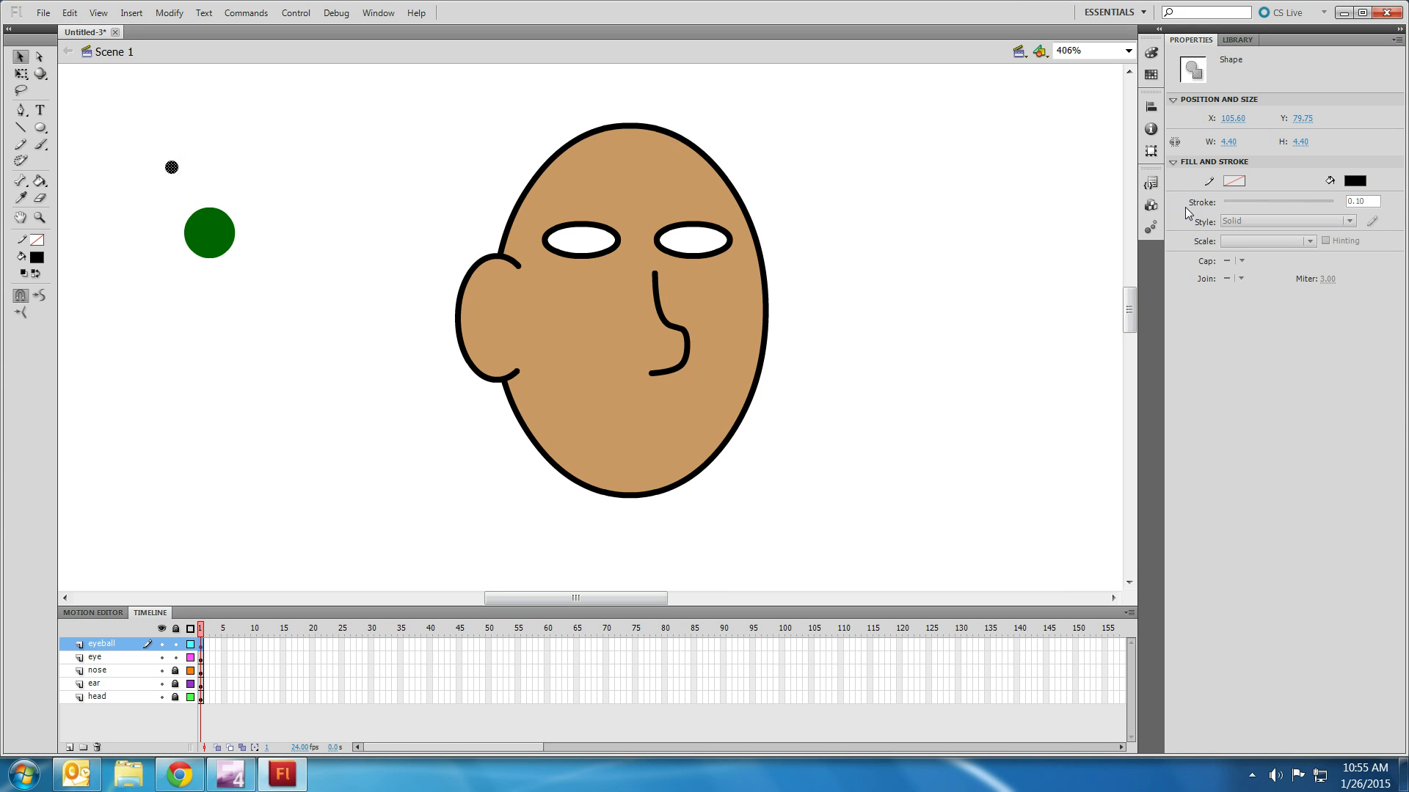
Lock the green circle's proportions and resize it to 10 px wide
{"action": "left_click", "coordinate": [220, 248]}
{"action": "left_click", "coordinate": [161, 180]}
{"action": "left_click", "coordinate": [207, 229]}
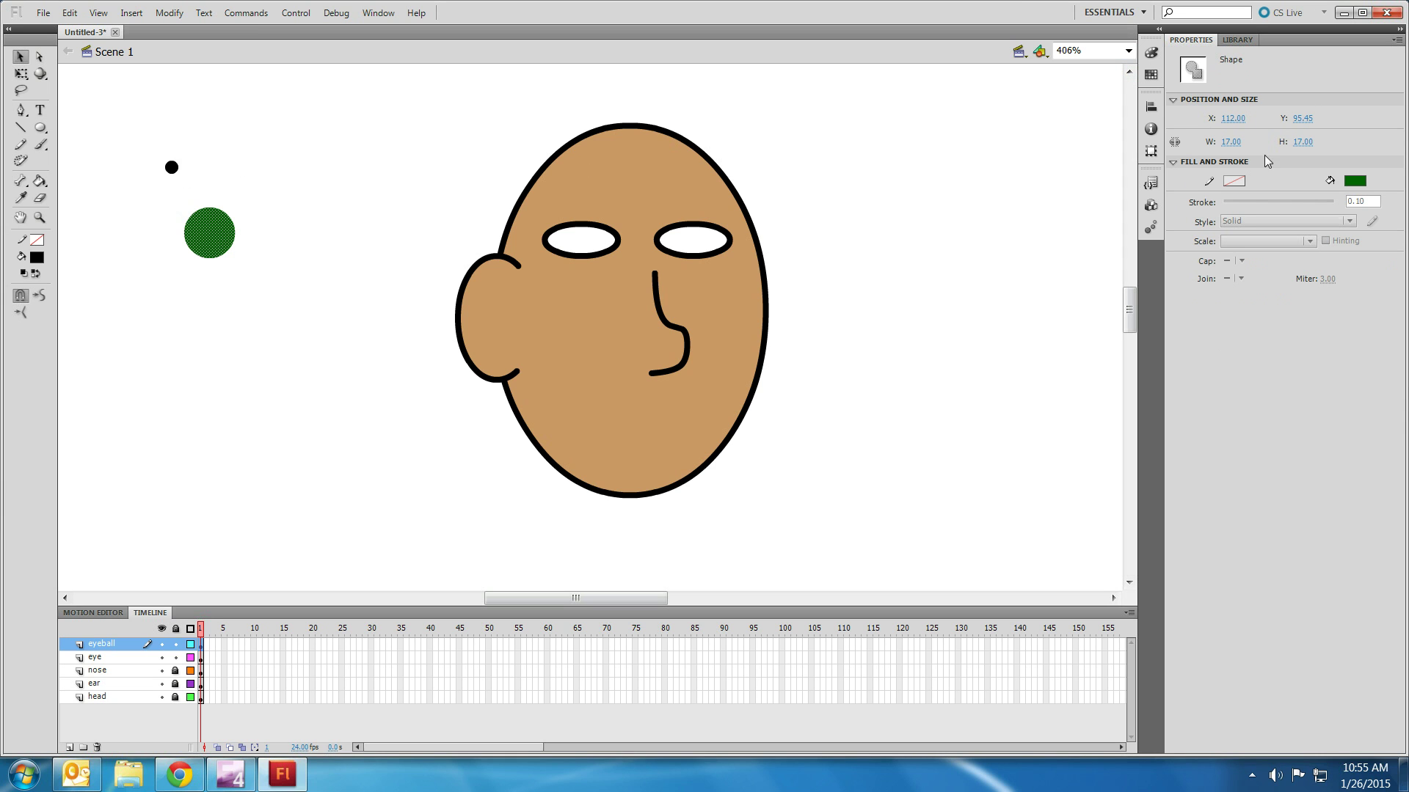
{"action": "mouse_move", "coordinate": [1224, 141]}
{"action": "left_mouse_down"}
{"action": "mouse_move", "coordinate": [1189, 134]}
{"action": "mouse_move", "coordinate": [1222, 145]}
{"action": "left_mouse_up"}
{"action": "left_click", "coordinate": [1174, 142]}
{"action": "left_click", "coordinate": [1227, 142]}
{"action": "type", "text": "8"}
{"action": "key", "text": "Return"}
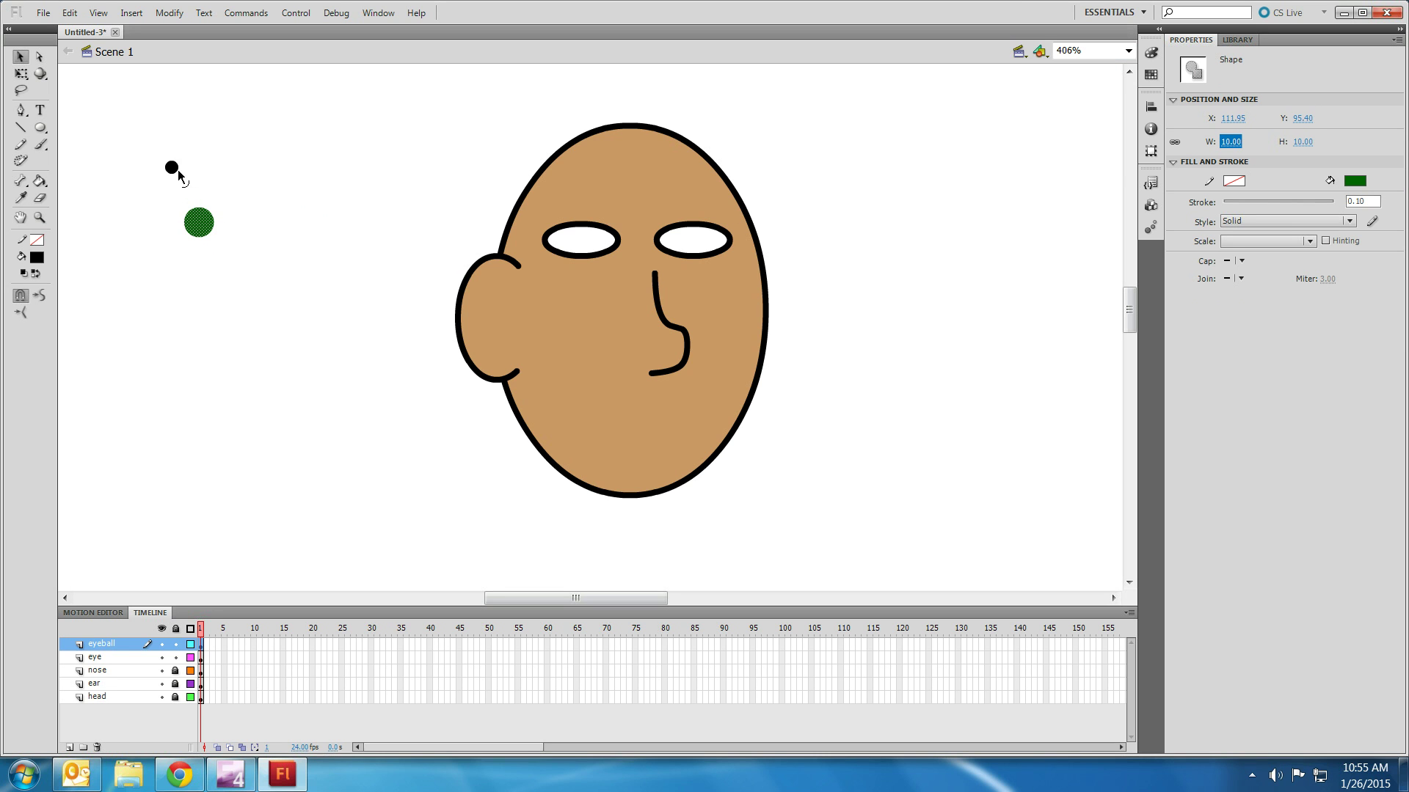
Centre the small black circle on the green one and place both inside the eye nearest the ear
{"action": "left_click_drag", "start_coordinate": [173, 167], "coordinate": [590, 248]}
{"action": "left_click", "coordinate": [251, 191]}
{"action": "left_click", "coordinate": [211, 223]}
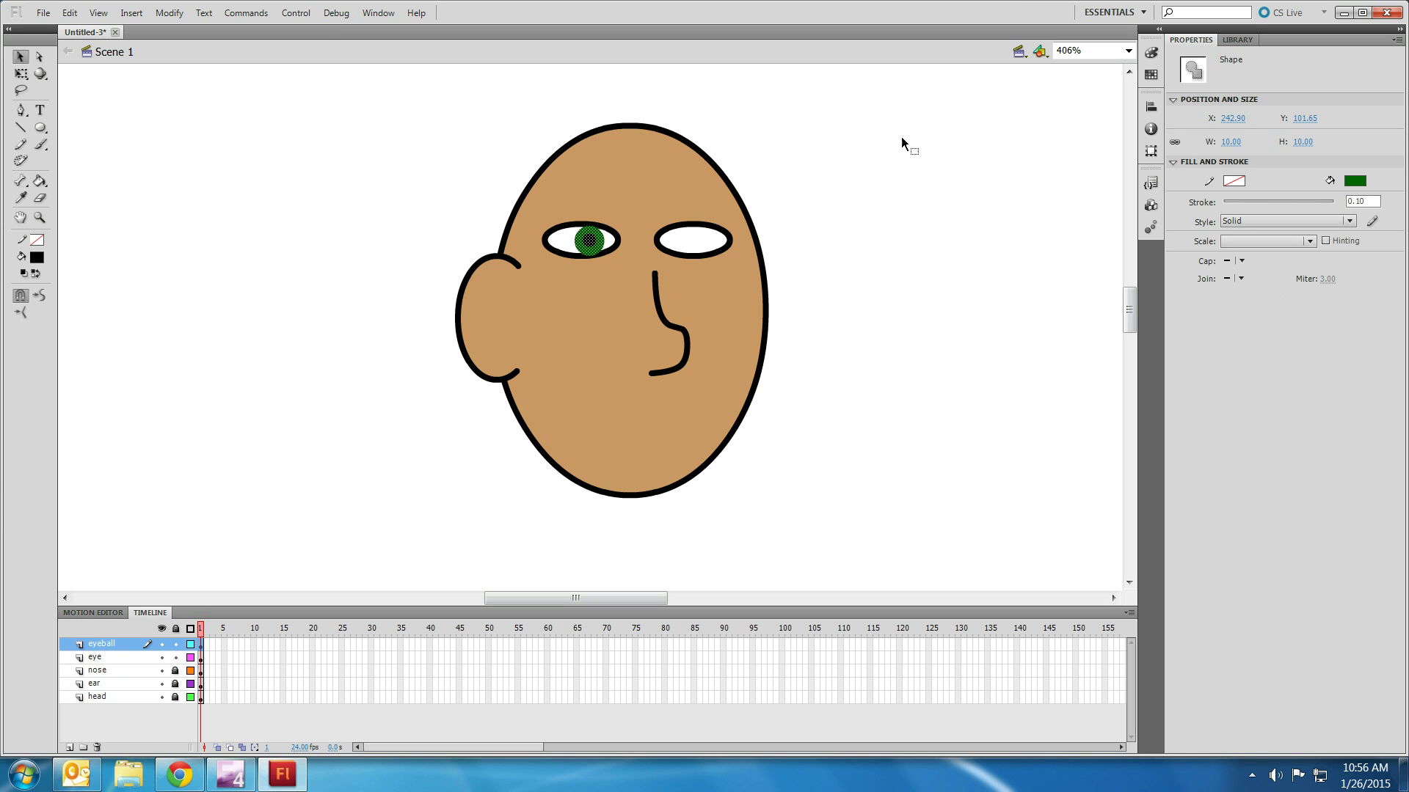
Resize the green iris to 8 px wide and deselect it
{"action": "left_click", "coordinate": [1229, 141]}
{"action": "type", "text": "9"}
{"action": "key", "text": "Return"}
{"action": "type", "text": "8"}
{"action": "key", "text": "Return"}
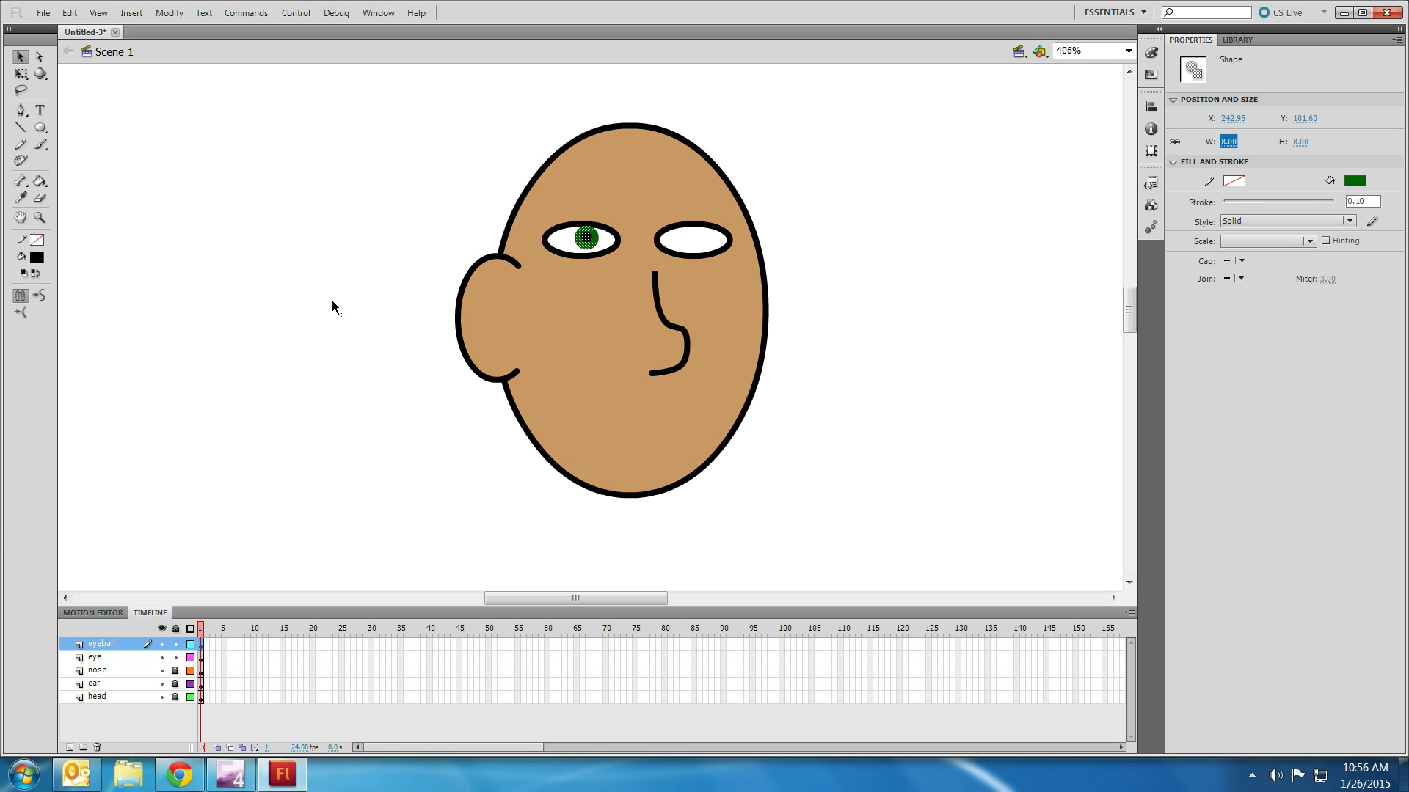
{"action": "left_click", "coordinate": [455, 234]}
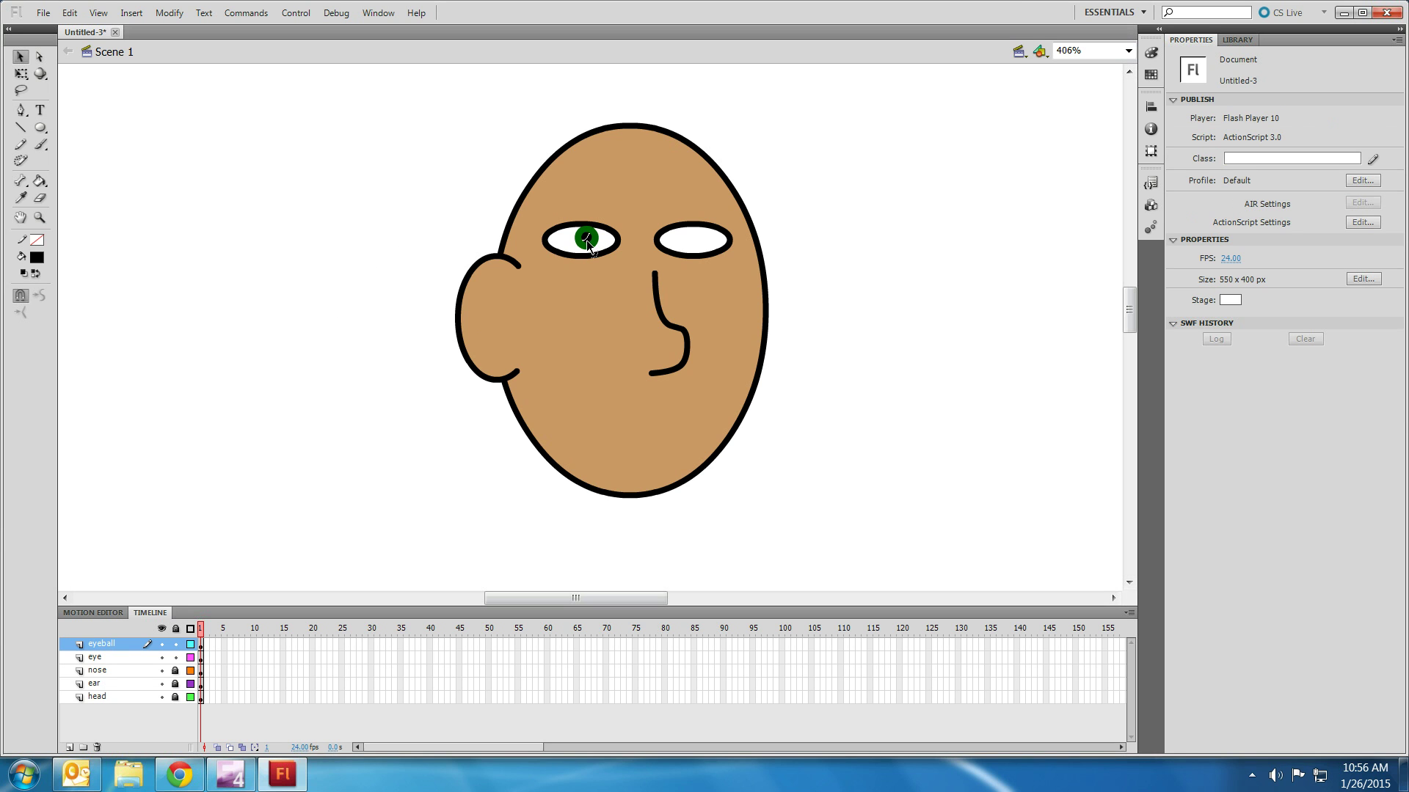
Lock the eye layer and place a copy of the eyeball level with the original in the other eye
{"action": "mouse_move", "coordinate": [534, 215]}
{"action": "left_mouse_down"}
{"action": "mouse_move", "coordinate": [631, 264]}
{"action": "mouse_move", "coordinate": [622, 273]}
{"action": "left_mouse_up"}
{"action": "left_click", "coordinate": [284, 572]}
{"action": "left_click", "coordinate": [175, 657]}
{"action": "mouse_move", "coordinate": [547, 213]}
{"action": "left_mouse_down"}
{"action": "mouse_move", "coordinate": [611, 277]}
{"action": "mouse_move", "coordinate": [596, 236]}
{"action": "mouse_move", "coordinate": [720, 236]}
{"action": "mouse_move", "coordinate": [709, 240]}
{"action": "left_mouse_up"}
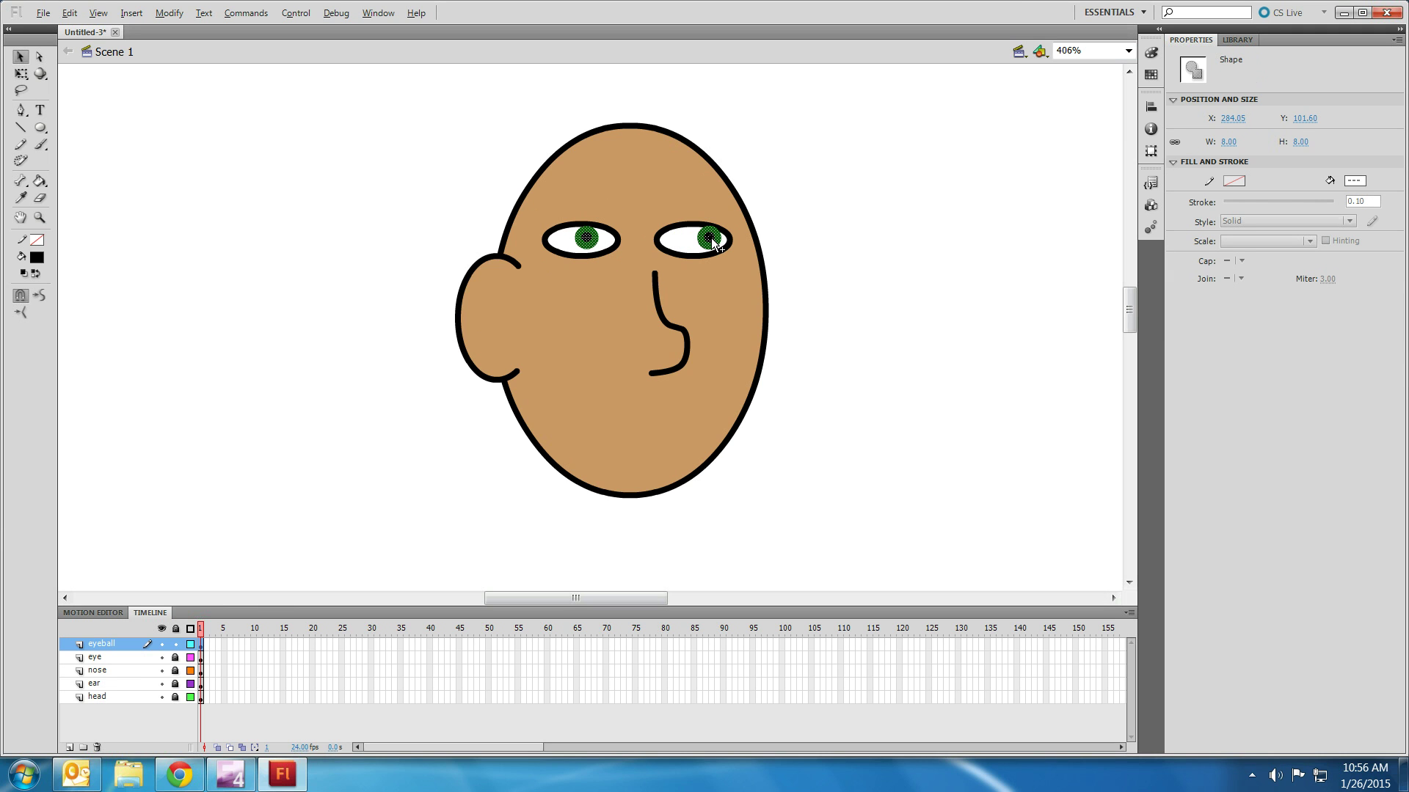
Shift the first eyeball slightly toward the nose so both eyes look the same way
{"action": "left_click", "coordinate": [599, 258]}
{"action": "left_click", "coordinate": [588, 240]}
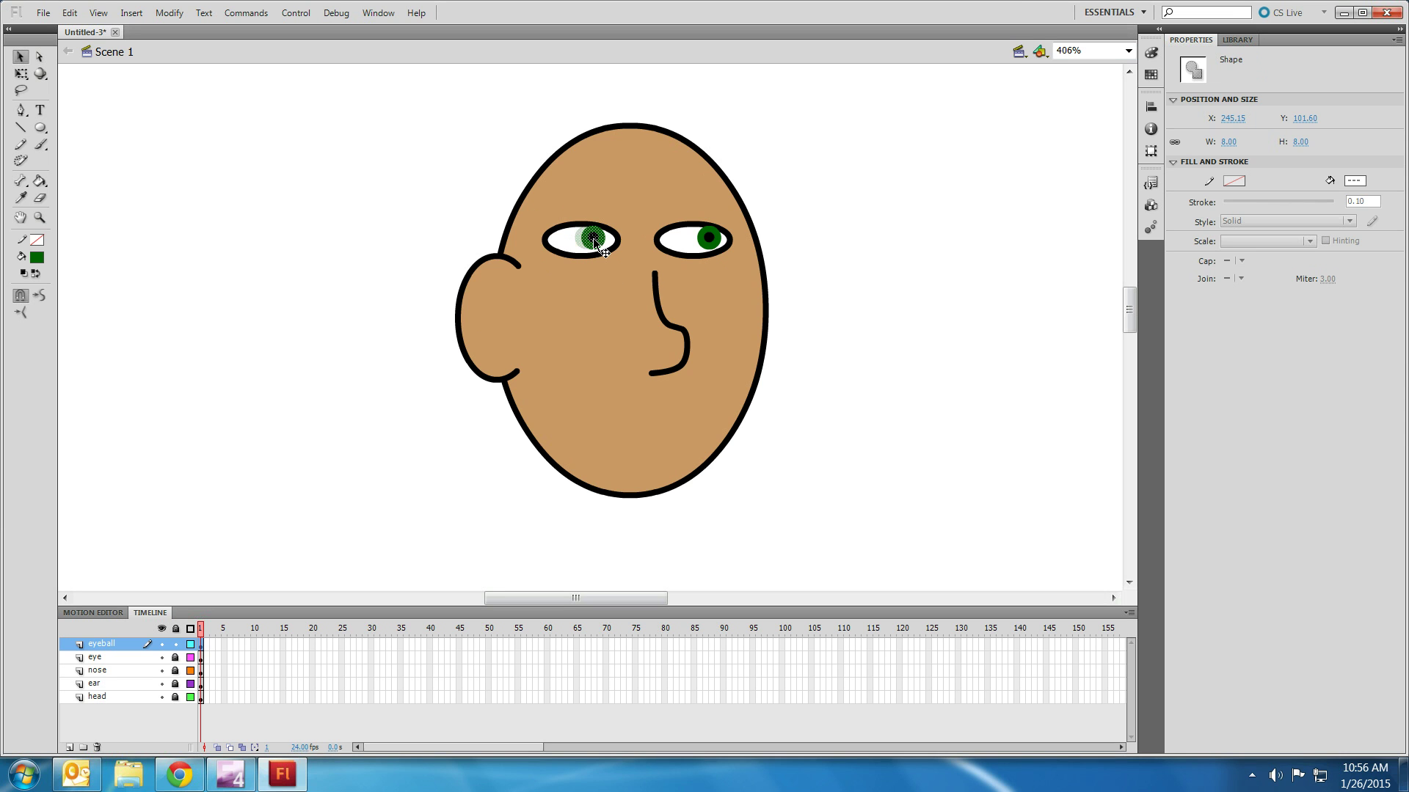
{"action": "left_click_drag", "start_coordinate": [596, 238], "coordinate": [597, 237]}
{"action": "left_click", "coordinate": [861, 239]}
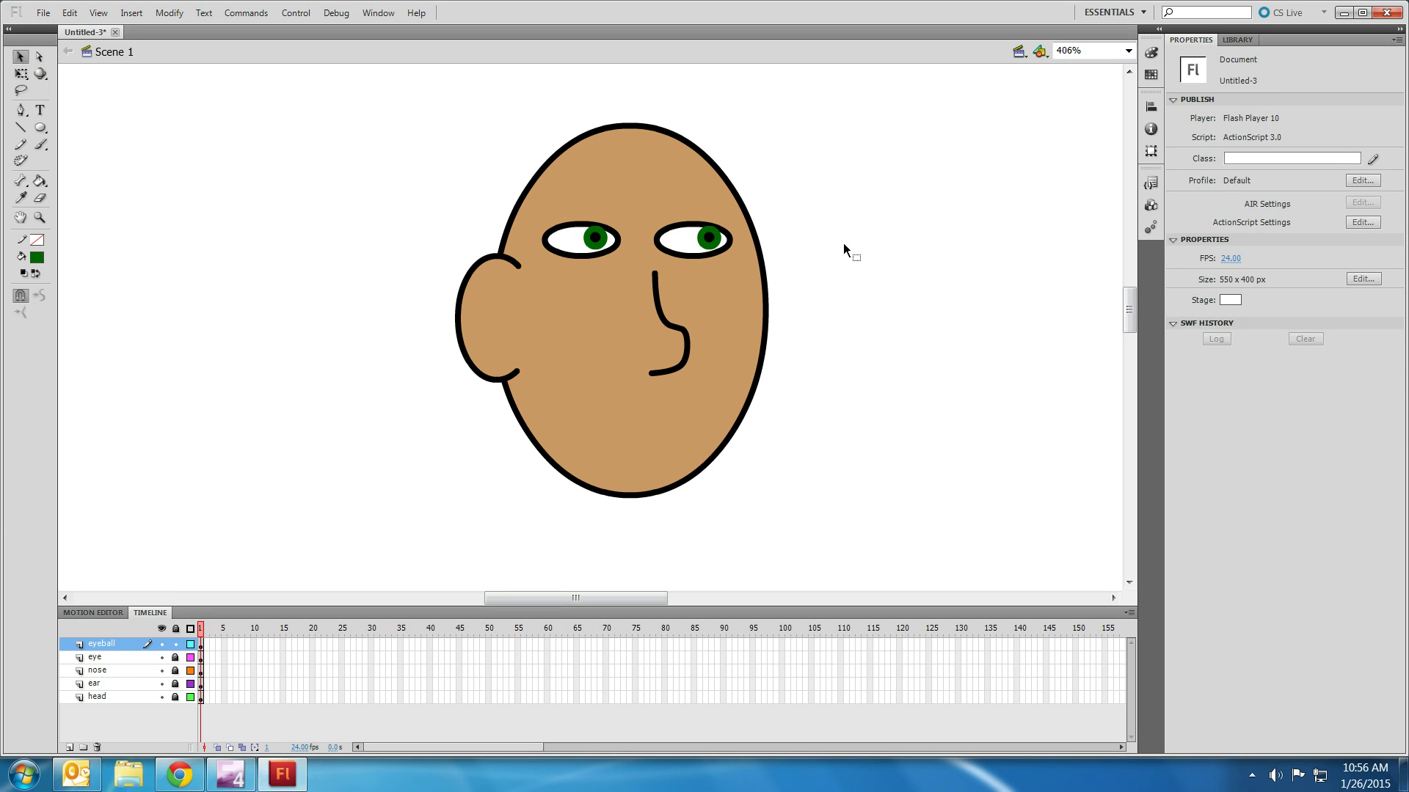
Draw a smiling open mouth with a small chin curve below the nose with the Pencil tool
{"action": "scroll", "coordinate": [836, 228], "scroll_direction": "down", "scroll_amount": 15}
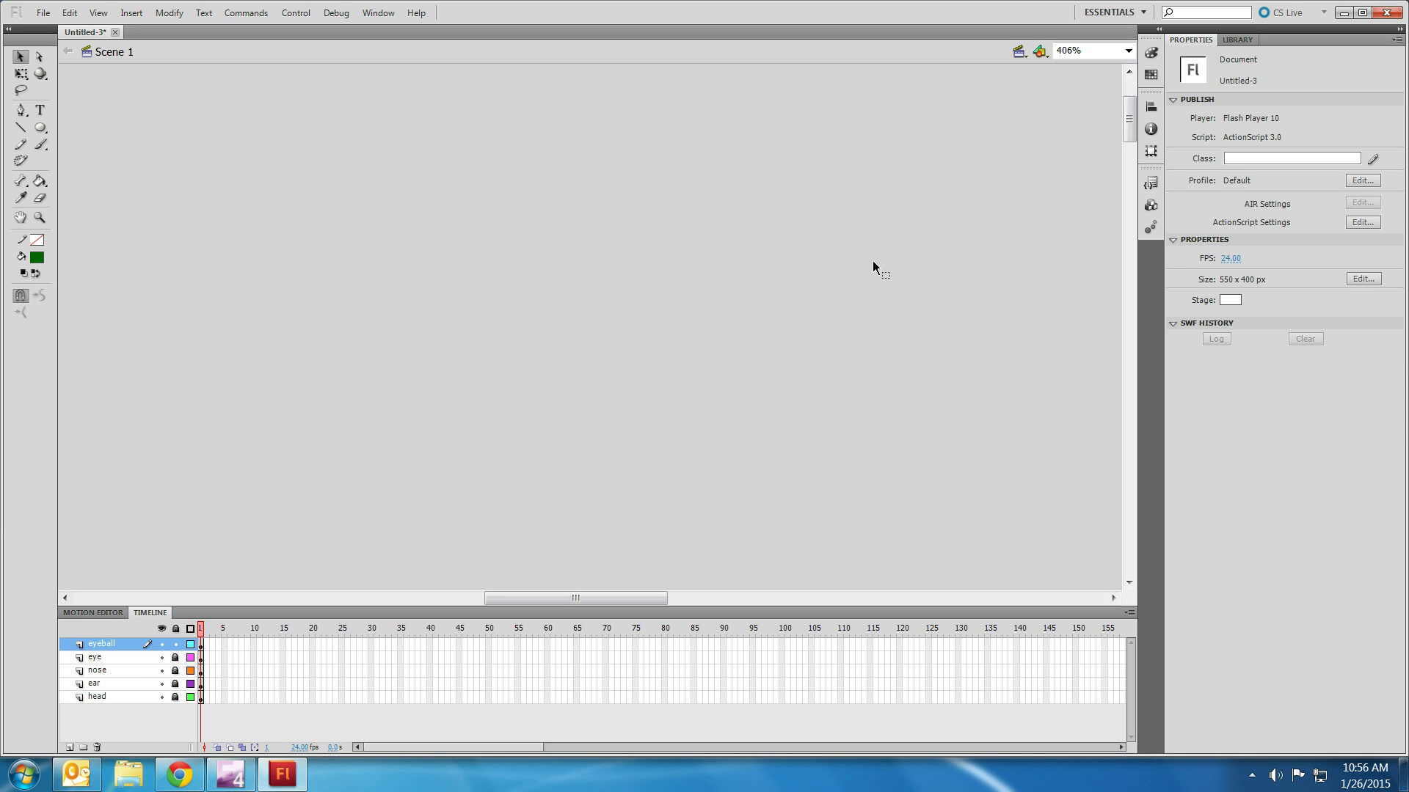
{"action": "scroll", "coordinate": [868, 274], "scroll_direction": "down", "scroll_amount": 15}
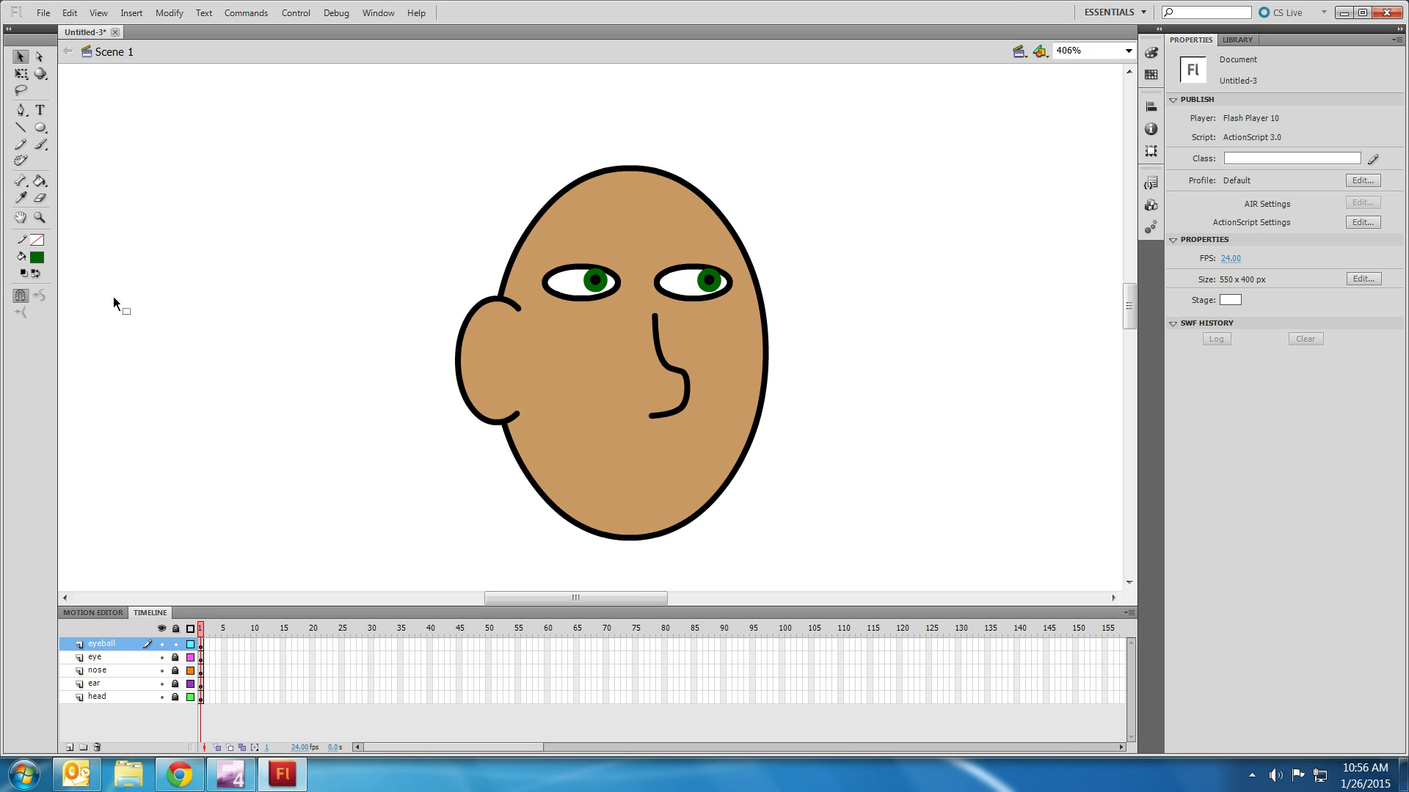
{"action": "left_click", "coordinate": [20, 144]}
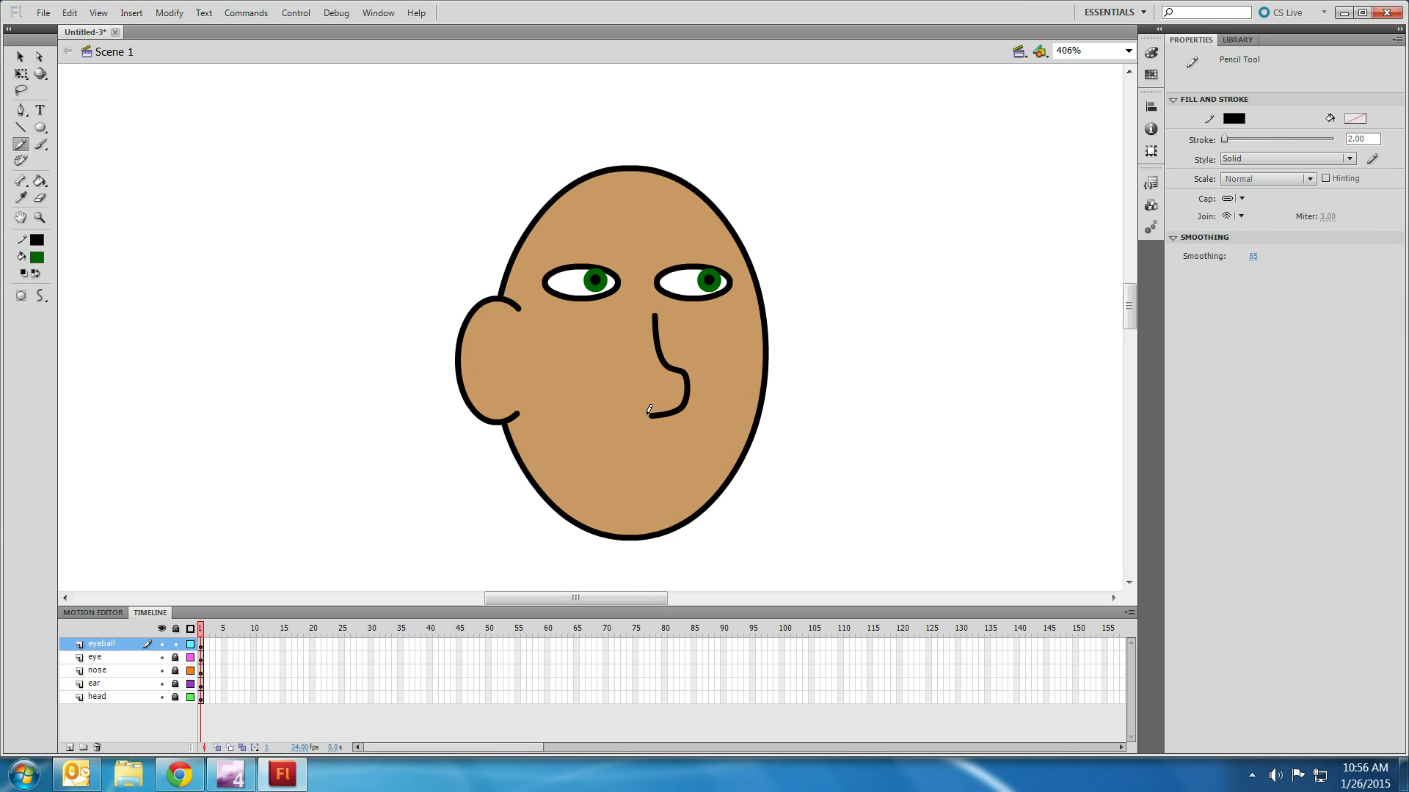
{"action": "mouse_move", "coordinate": [702, 439]}
{"action": "left_mouse_down"}
{"action": "mouse_move", "coordinate": [628, 458]}
{"action": "mouse_move", "coordinate": [587, 432]}
{"action": "mouse_move", "coordinate": [605, 468]}
{"action": "mouse_move", "coordinate": [596, 491]}
{"action": "mouse_move", "coordinate": [657, 496]}
{"action": "mouse_move", "coordinate": [630, 520]}
{"action": "mouse_move", "coordinate": [663, 454]}
{"action": "left_mouse_up"}
Fill the enclosed mouth opening with black using the Paint Bucket
{"action": "left_click", "coordinate": [39, 180]}
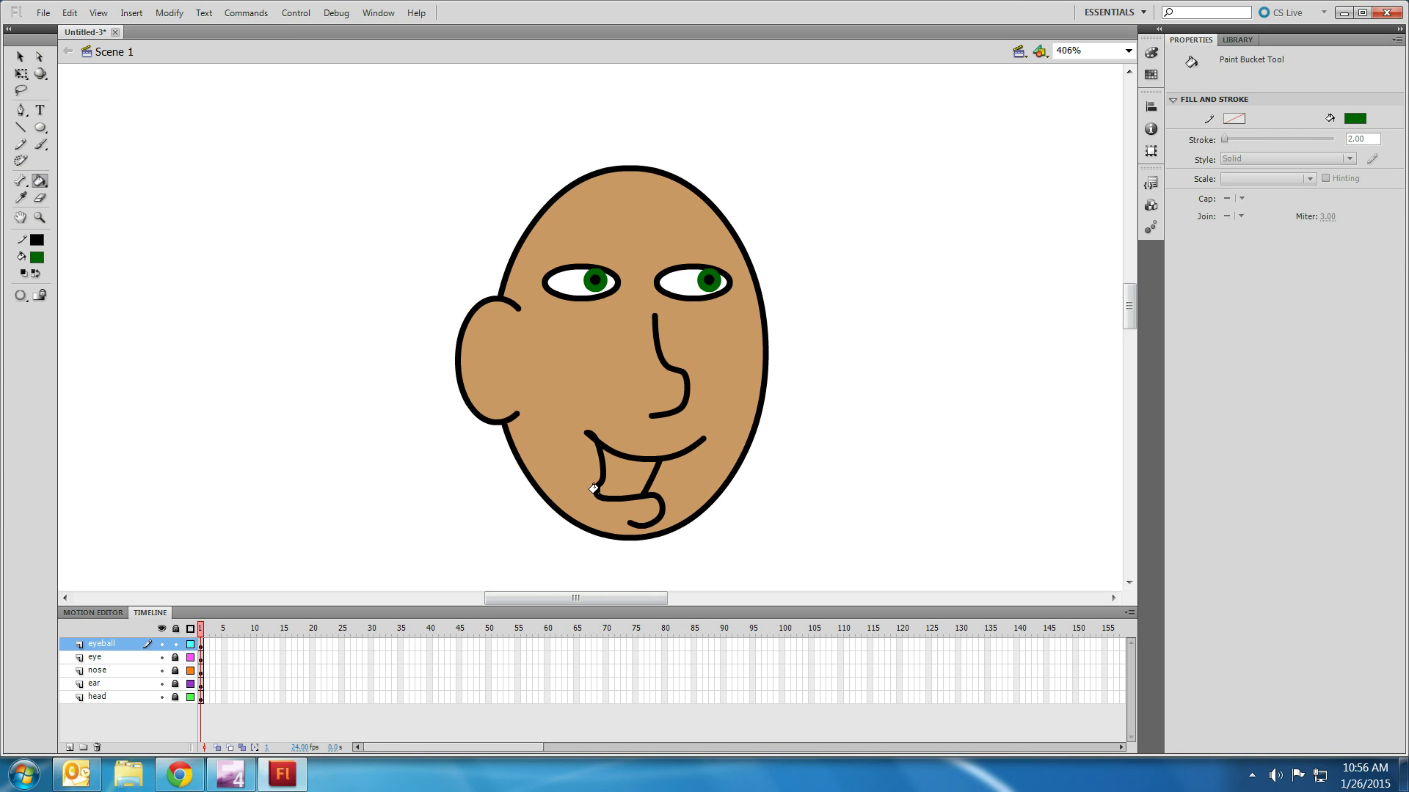
{"action": "left_click", "coordinate": [614, 475]}
{"action": "key", "text": "ctrl+z"}
{"action": "left_click", "coordinate": [37, 263]}
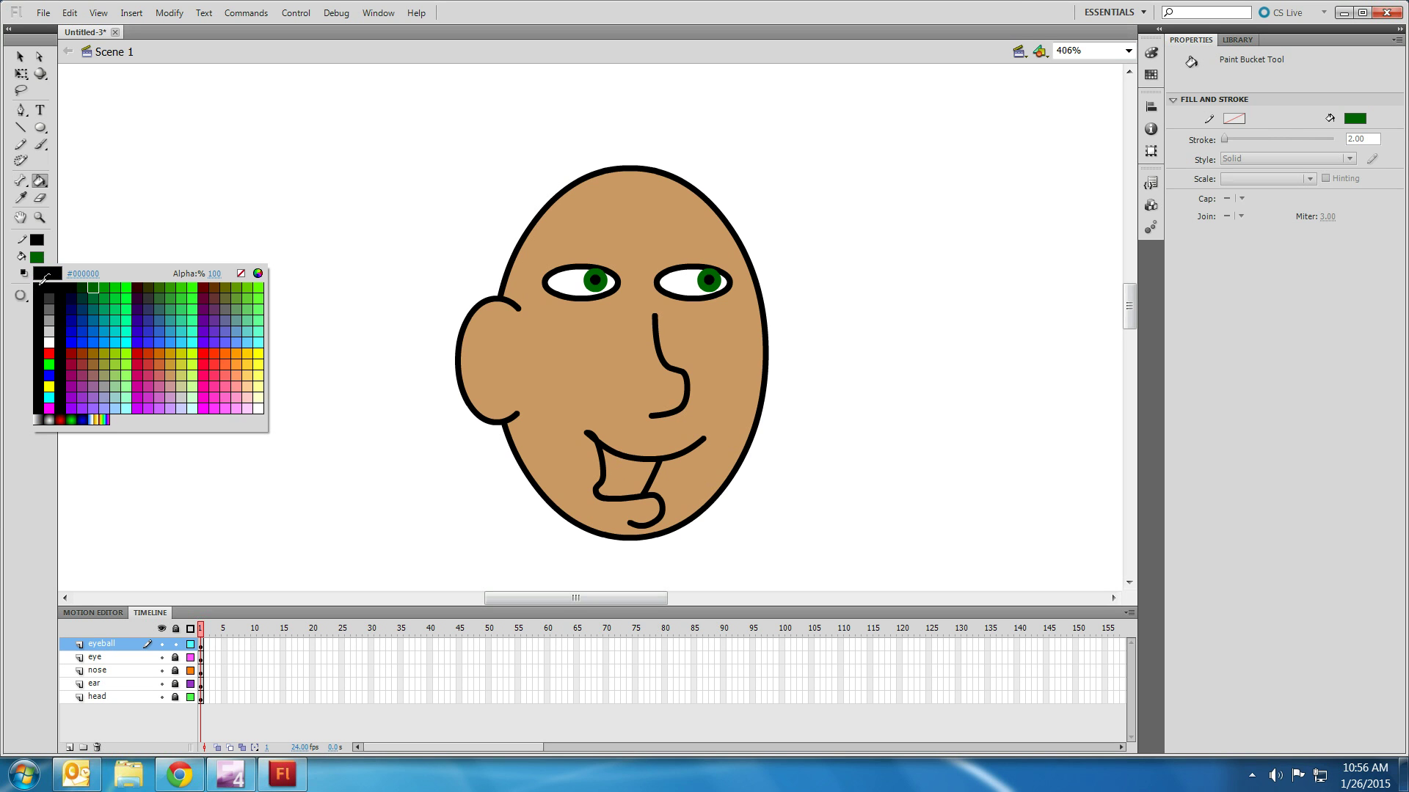
{"action": "left_click", "coordinate": [35, 289]}
{"action": "left_click", "coordinate": [625, 462]}
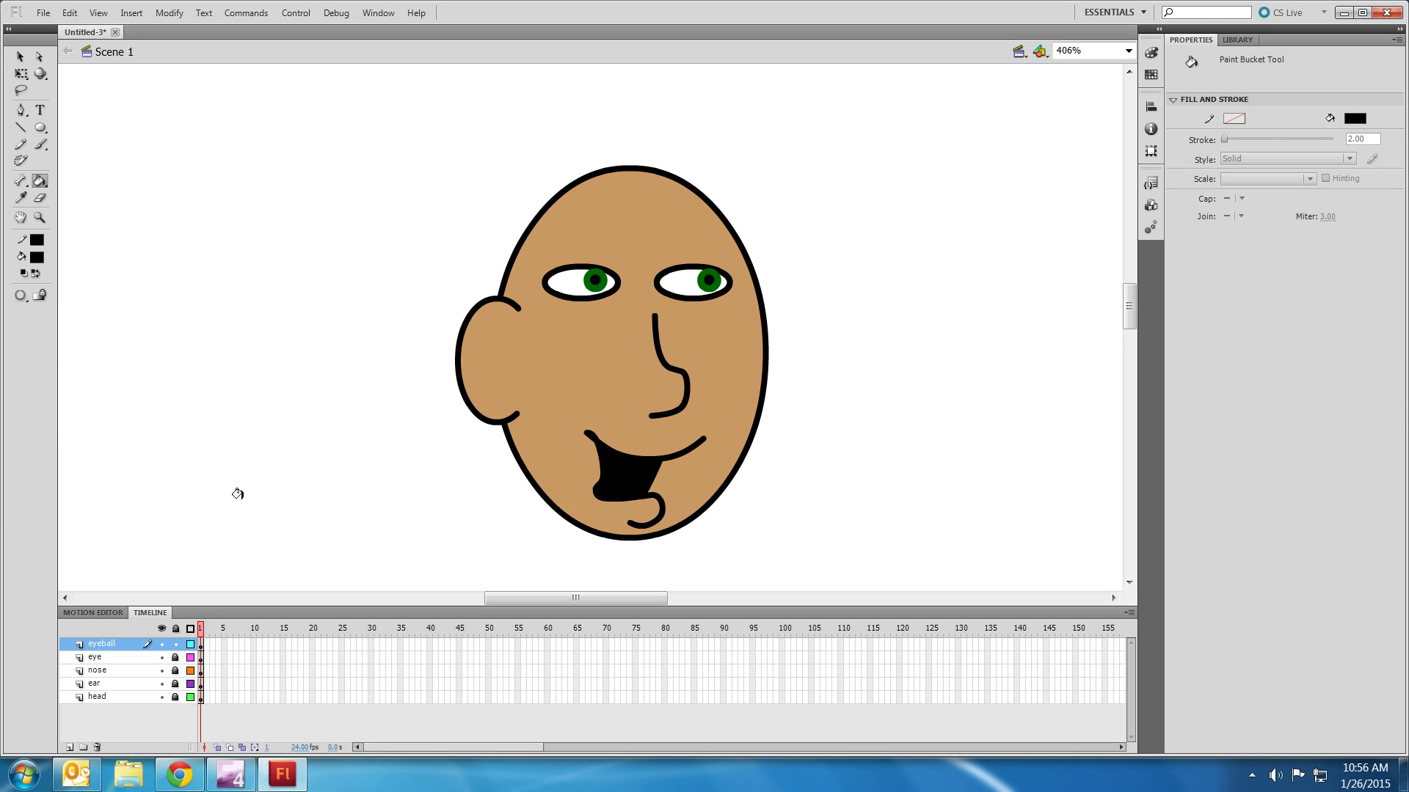
Change the Paint Bucket's gap-closing option so it closes larger gaps than Close Small Gaps
{"action": "left_click", "coordinate": [19, 296]}
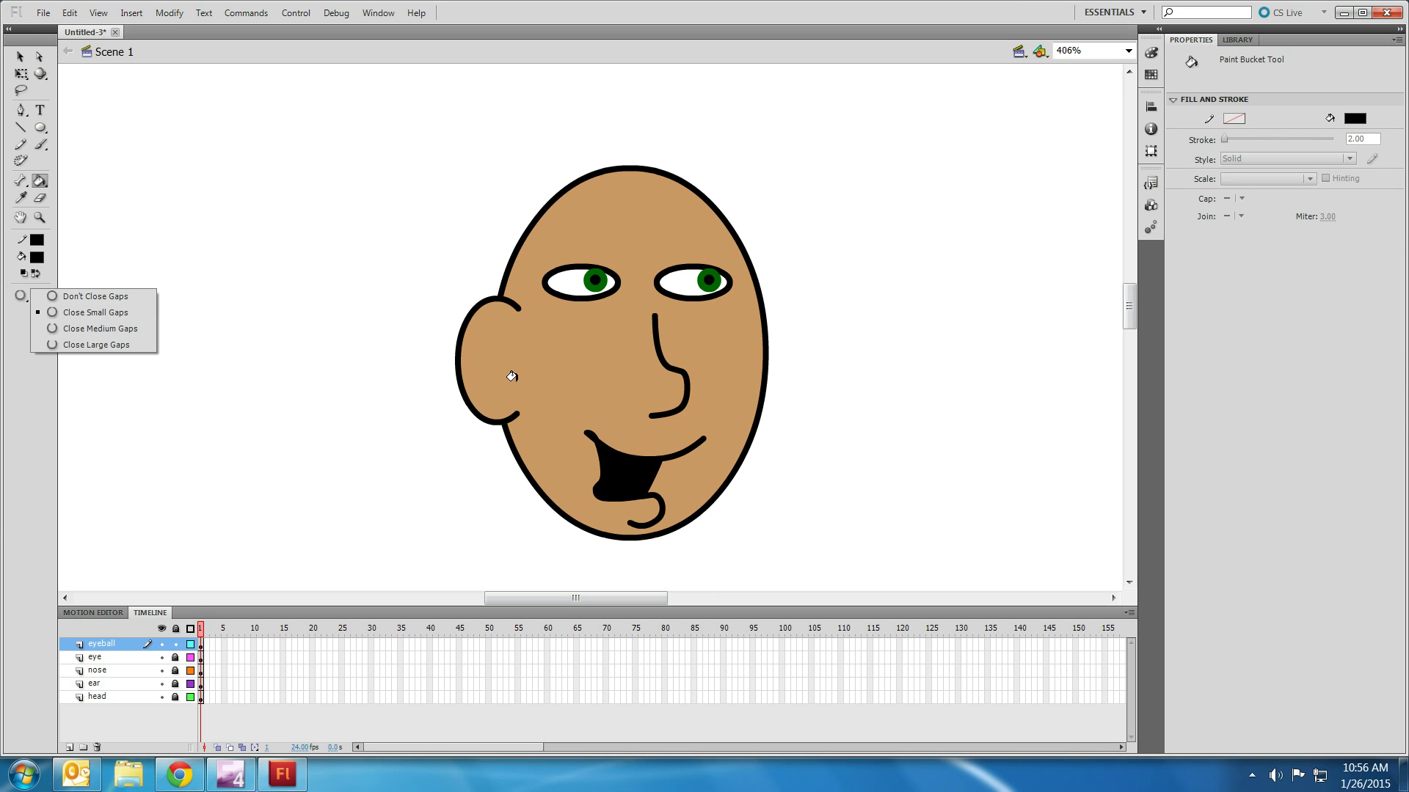
{"action": "left_click", "coordinate": [566, 350]}
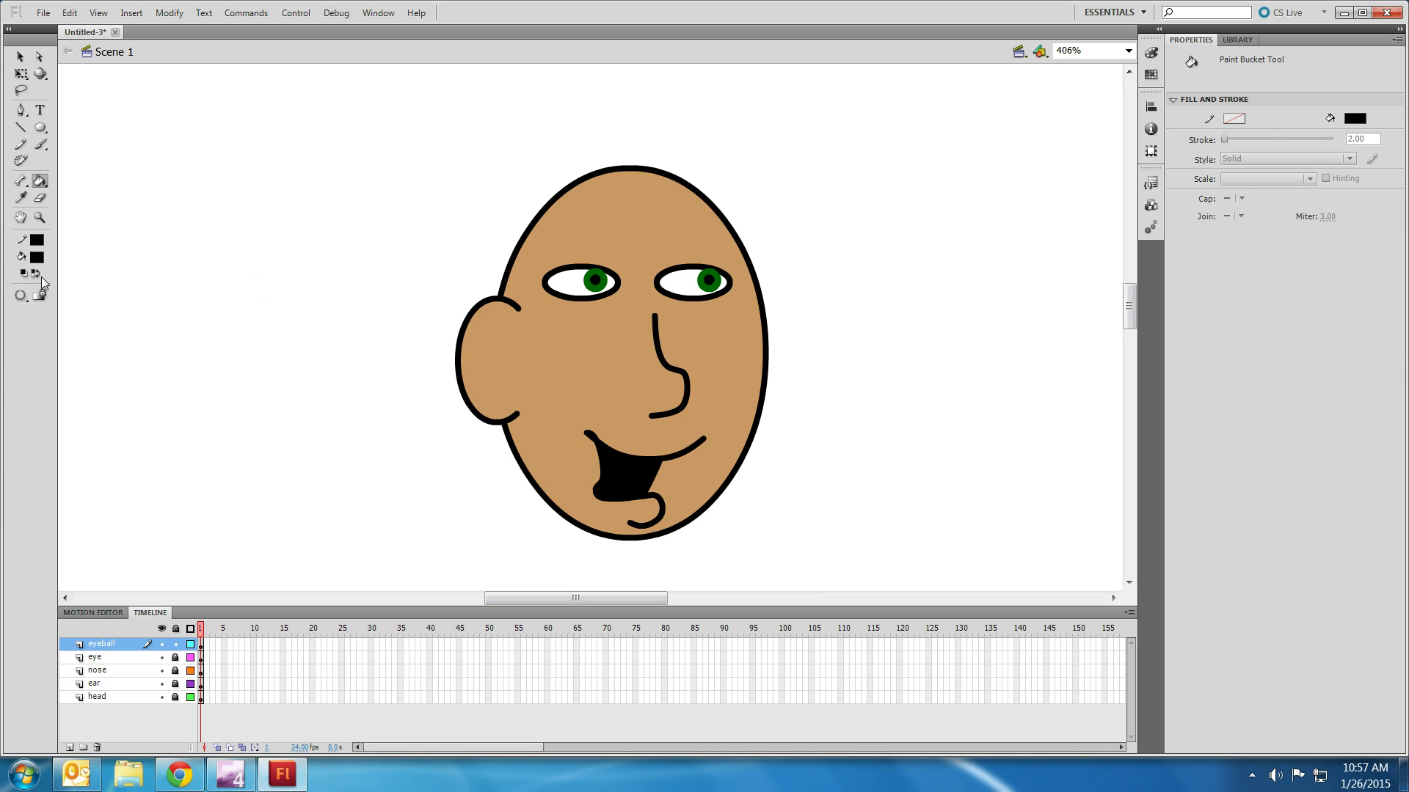
{"action": "left_click", "coordinate": [21, 295]}
{"action": "left_click", "coordinate": [137, 337]}
Draw two straight eyebrows slanting down toward the nose above the eyes with the Line tool
{"action": "left_click", "coordinate": [20, 126]}
{"action": "left_click_drag", "start_coordinate": [626, 239], "coordinate": [542, 226]}
{"action": "left_click_drag", "start_coordinate": [735, 231], "coordinate": [749, 229]}
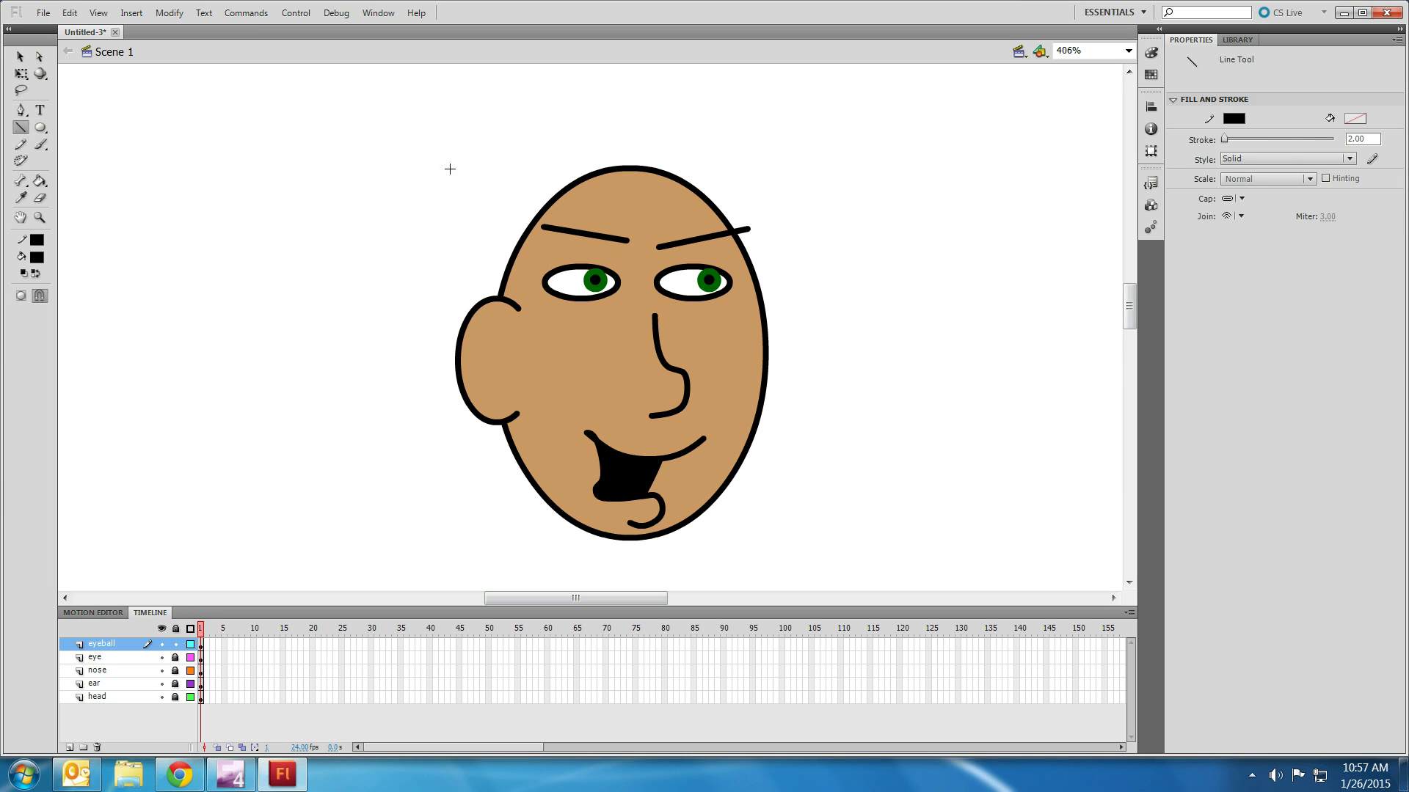
Outline jagged hair across the top of the head down to the ear with the Pencil and fill it with cyan
{"action": "left_click", "coordinate": [20, 146]}
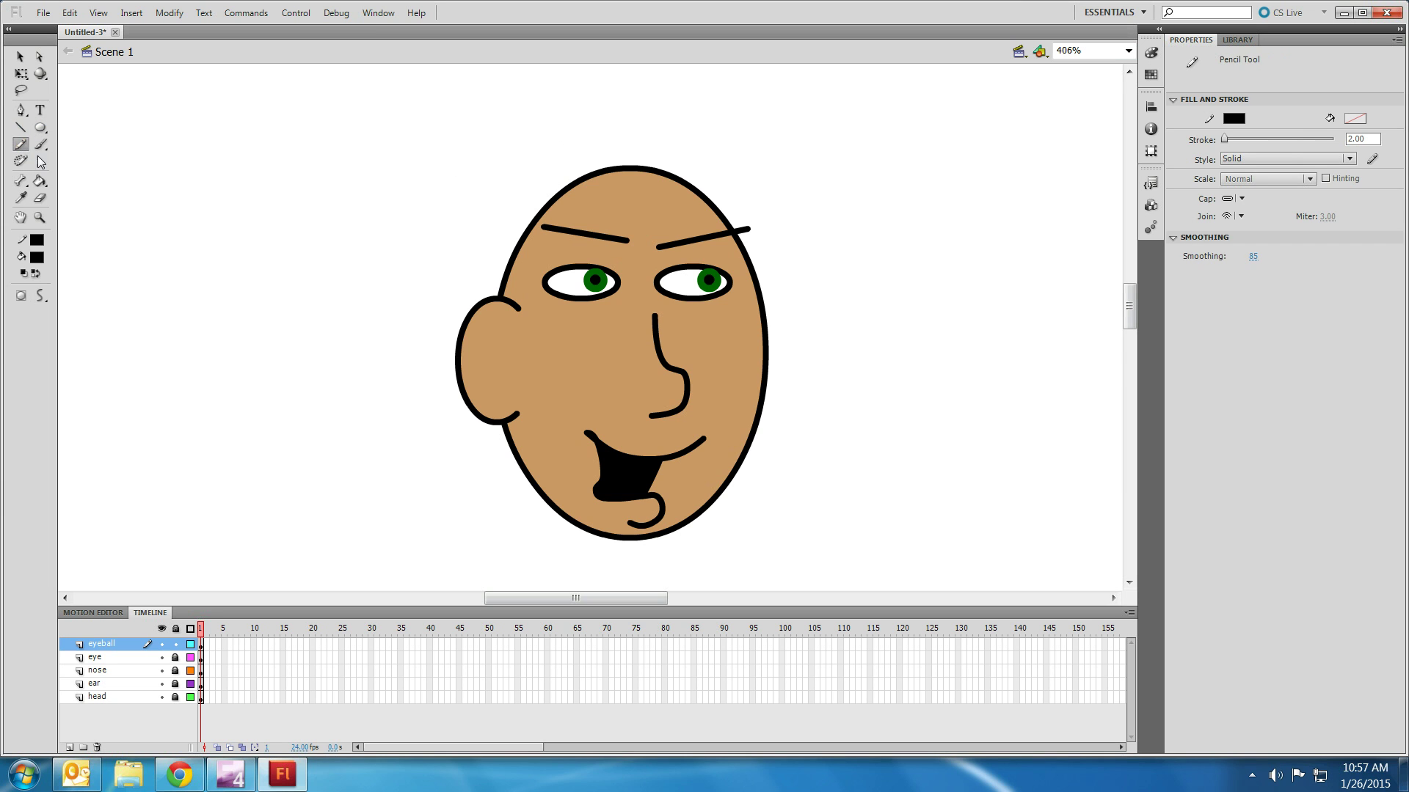
{"action": "mouse_move", "coordinate": [521, 304]}
{"action": "left_mouse_down"}
{"action": "mouse_move", "coordinate": [535, 249]}
{"action": "mouse_move", "coordinate": [578, 213]}
{"action": "mouse_move", "coordinate": [761, 196]}
{"action": "mouse_move", "coordinate": [729, 166]}
{"action": "mouse_move", "coordinate": [679, 155]}
{"action": "mouse_move", "coordinate": [566, 158]}
{"action": "mouse_move", "coordinate": [493, 198]}
{"action": "mouse_move", "coordinate": [491, 293]}
{"action": "mouse_move", "coordinate": [524, 308]}
{"action": "left_mouse_up"}
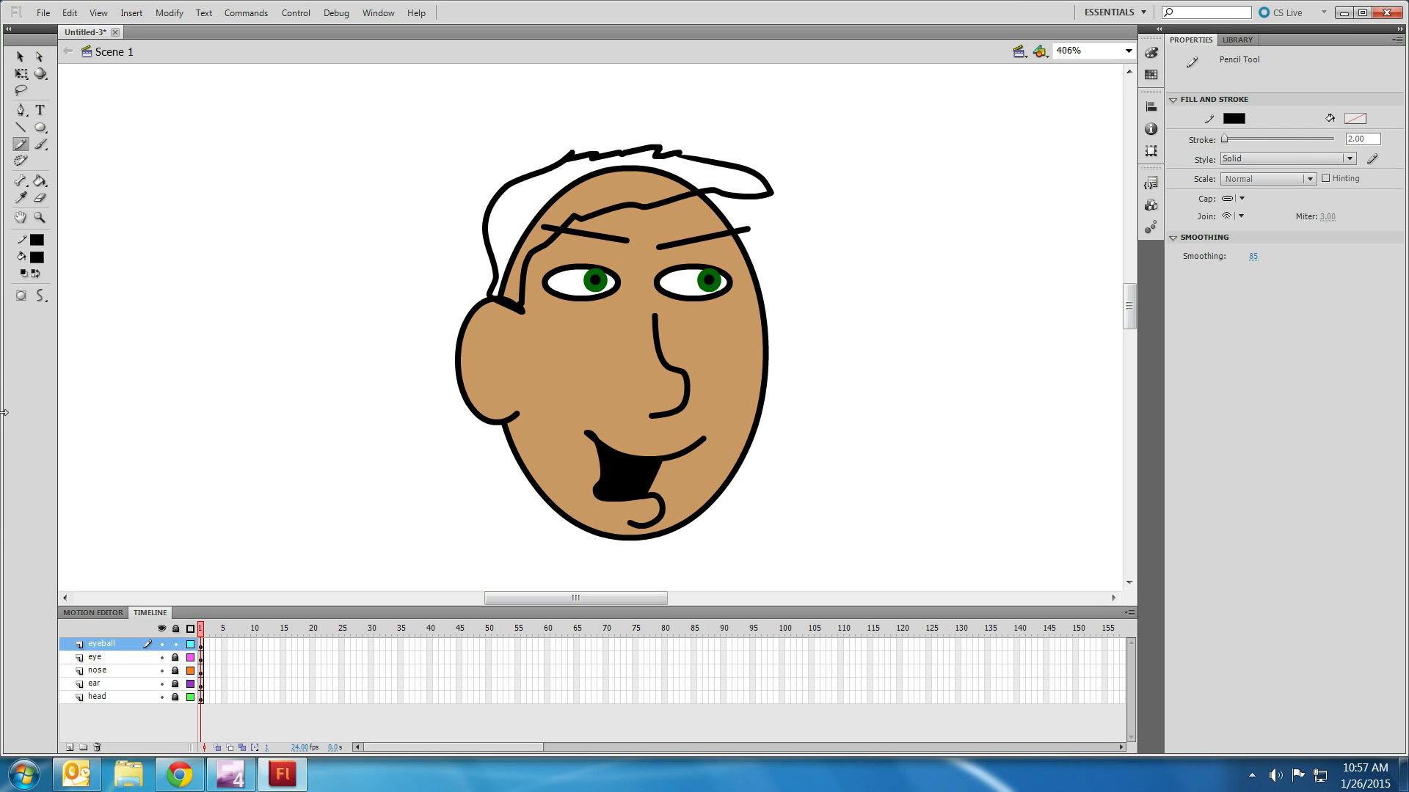
{"action": "left_click", "coordinate": [37, 257]}
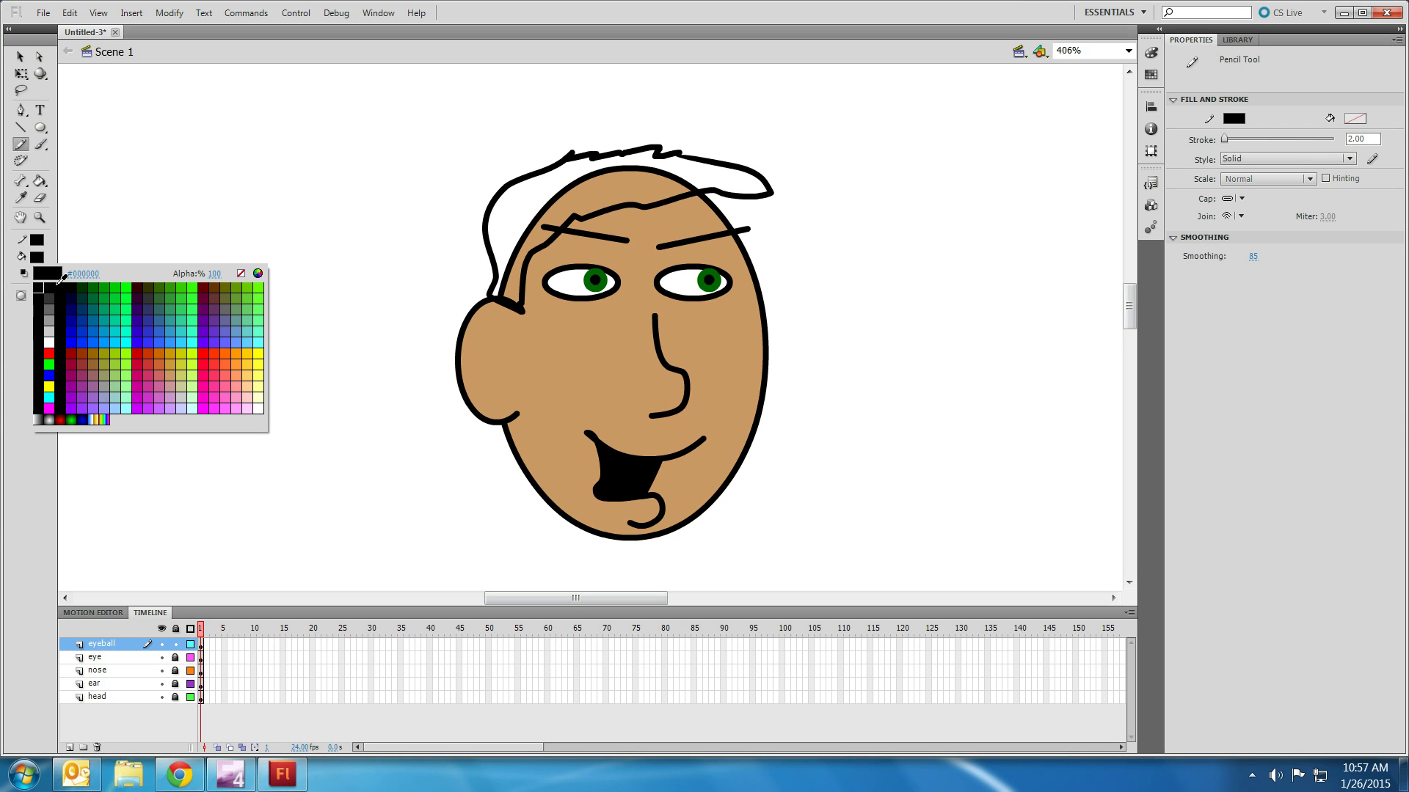
{"action": "left_click", "coordinate": [128, 341]}
{"action": "left_click", "coordinate": [40, 181]}
{"action": "left_click", "coordinate": [605, 177]}
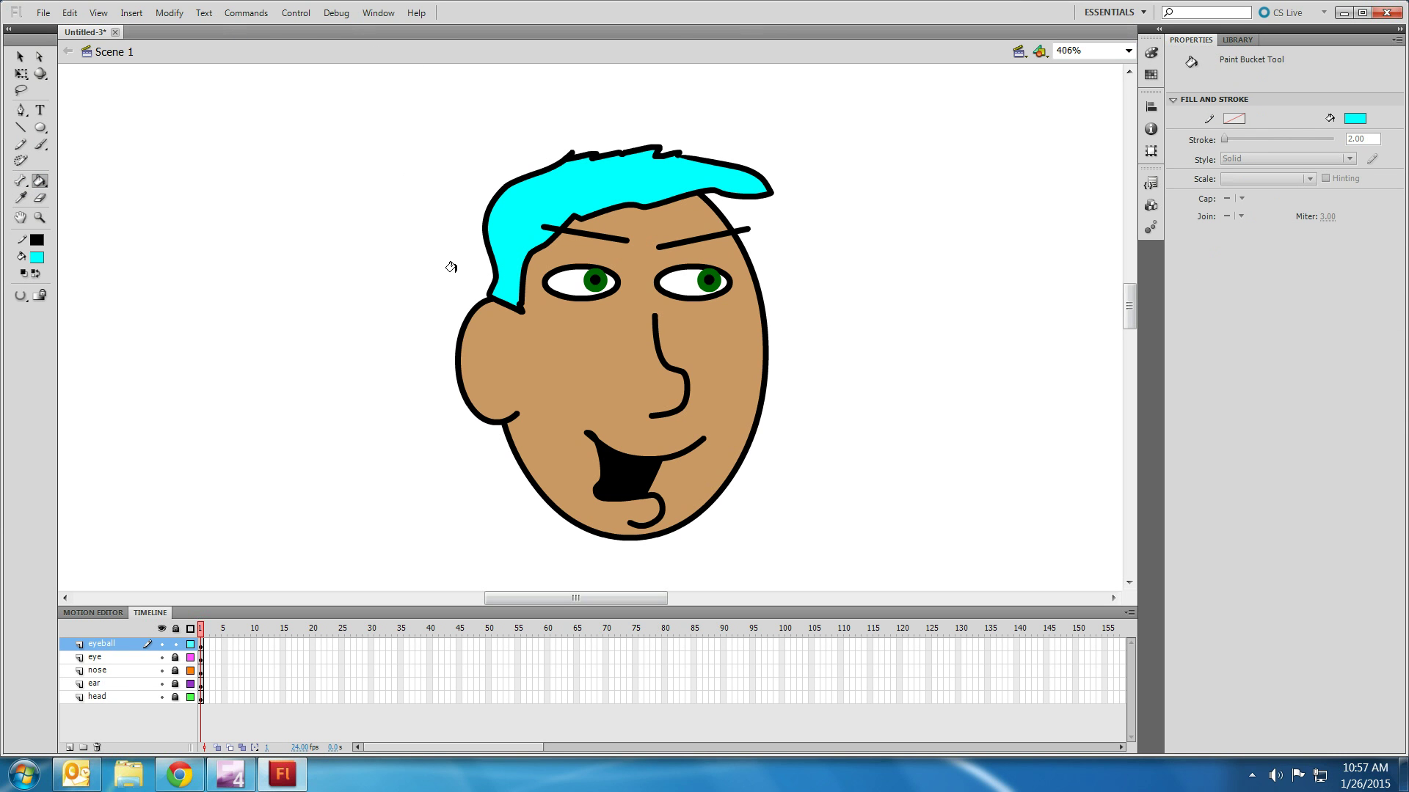
{"action": "left_click", "coordinate": [20, 57]}
{"action": "scroll", "coordinate": [487, 293], "scroll_direction": "down", "scroll_amount": 3}
{"action": "scroll", "coordinate": [616, 279], "scroll_direction": "up", "scroll_amount": 10}
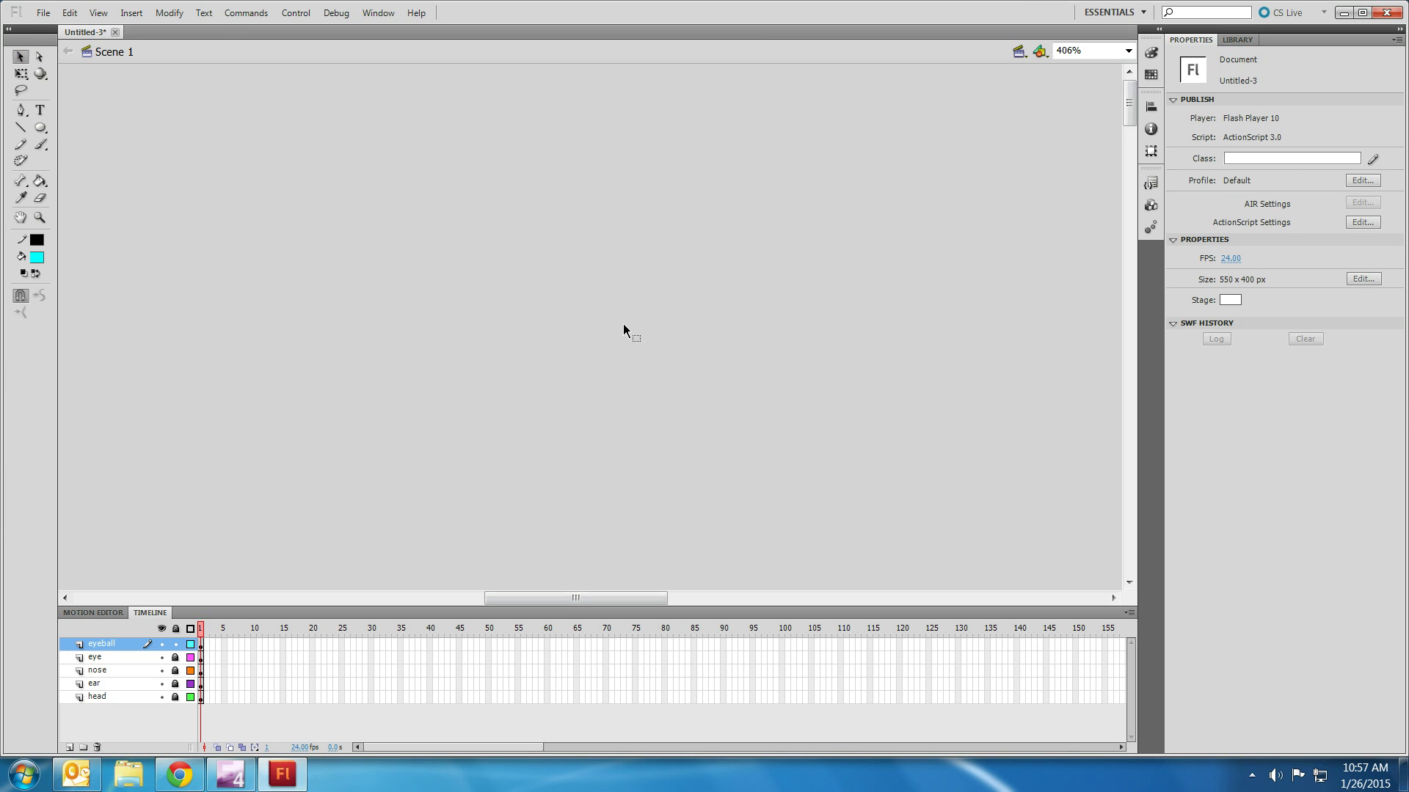
{"action": "scroll", "coordinate": [806, 294], "scroll_direction": "down", "scroll_amount": 3}
{"action": "scroll", "coordinate": [813, 293], "scroll_direction": "down", "scroll_amount": 8}
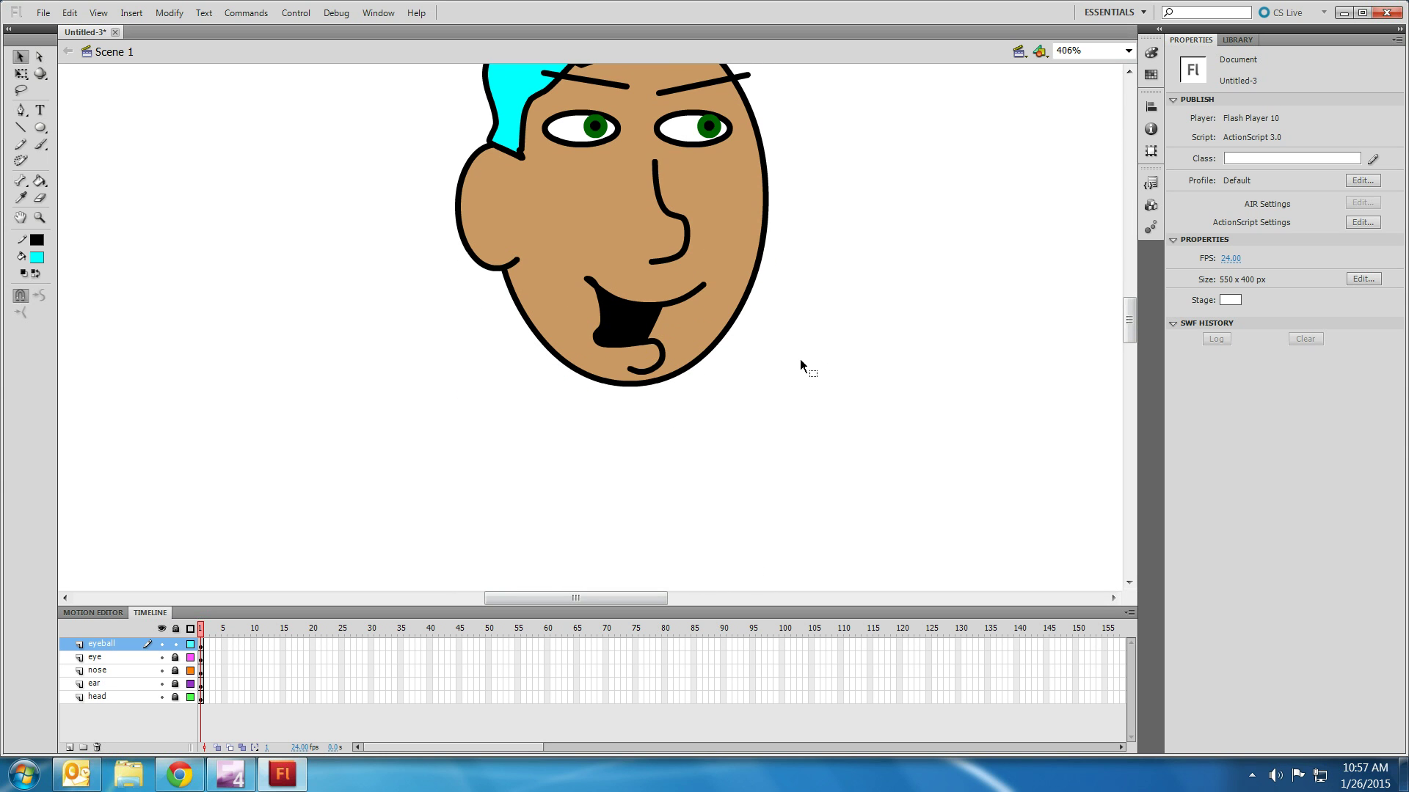
{"action": "scroll", "coordinate": [800, 359], "scroll_direction": "up", "scroll_amount": 8}
{"action": "scroll", "coordinate": [800, 358], "scroll_direction": "down", "scroll_amount": 6}
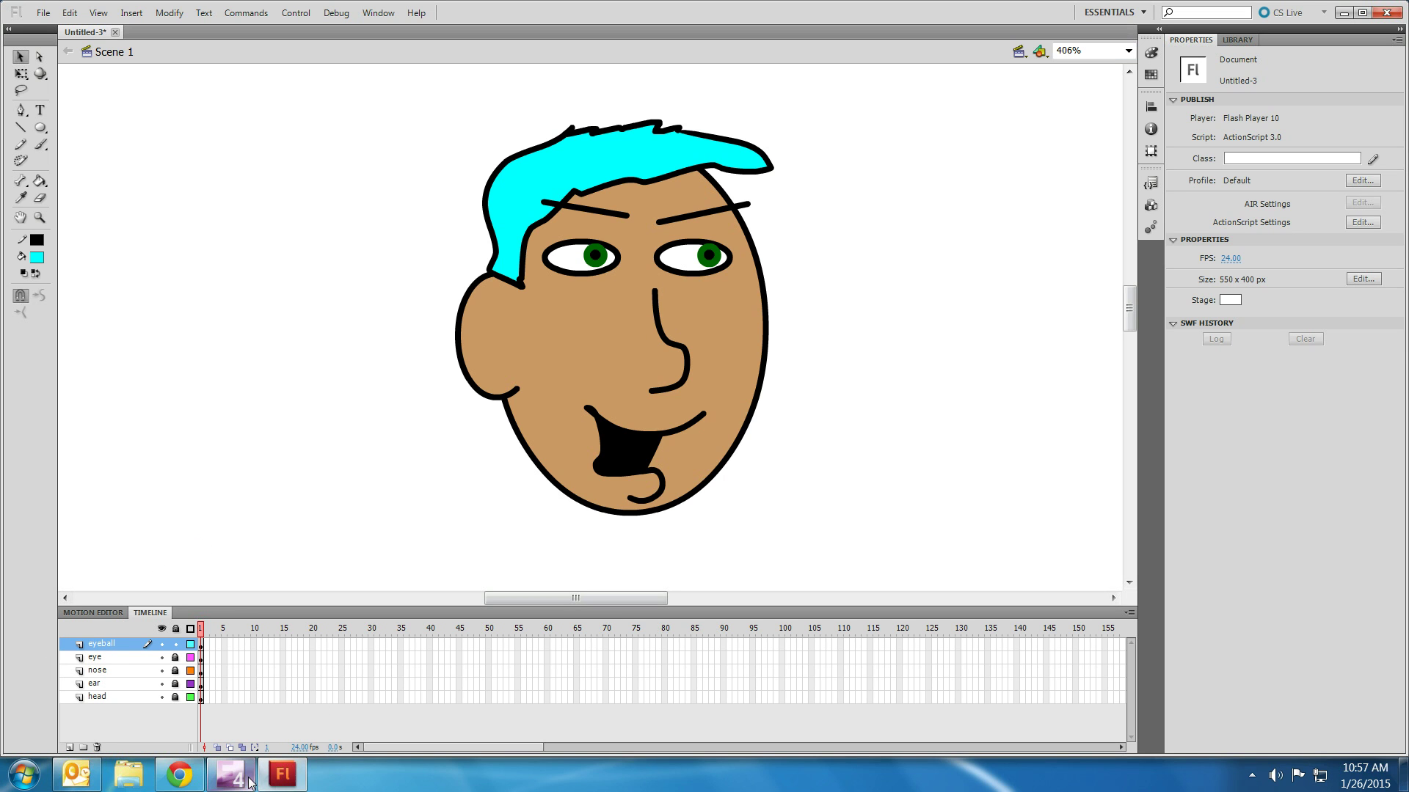
{"action": "mouse_move", "coordinate": [249, 782]}
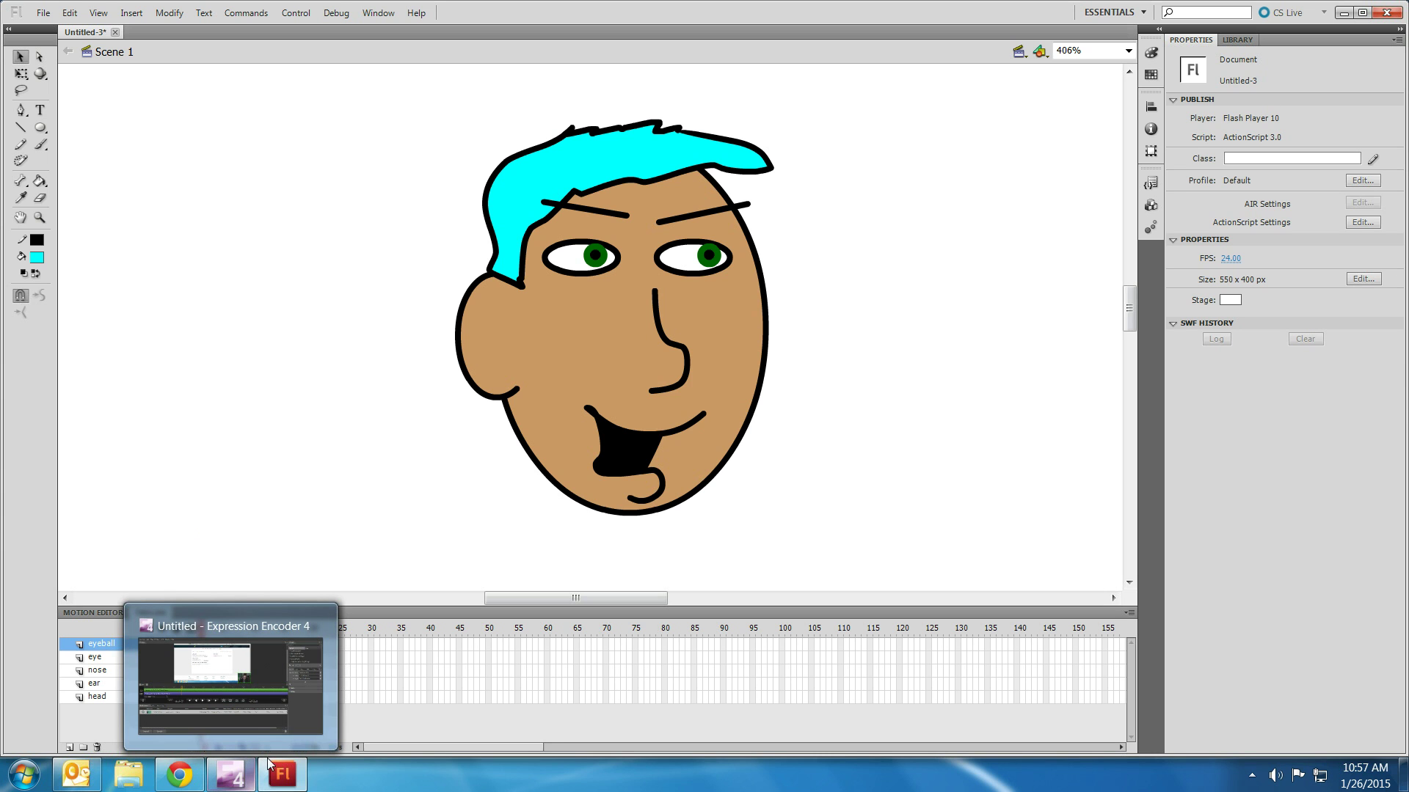